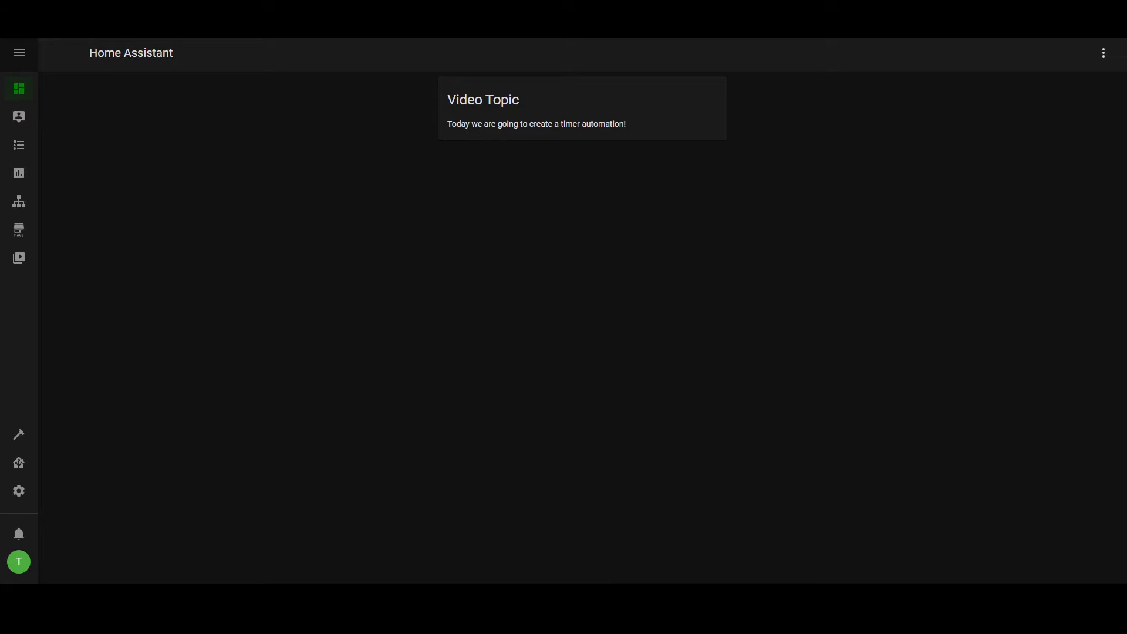
- Open the Node-RED editor and add a new flow named "Timer"
left_click(18, 200)
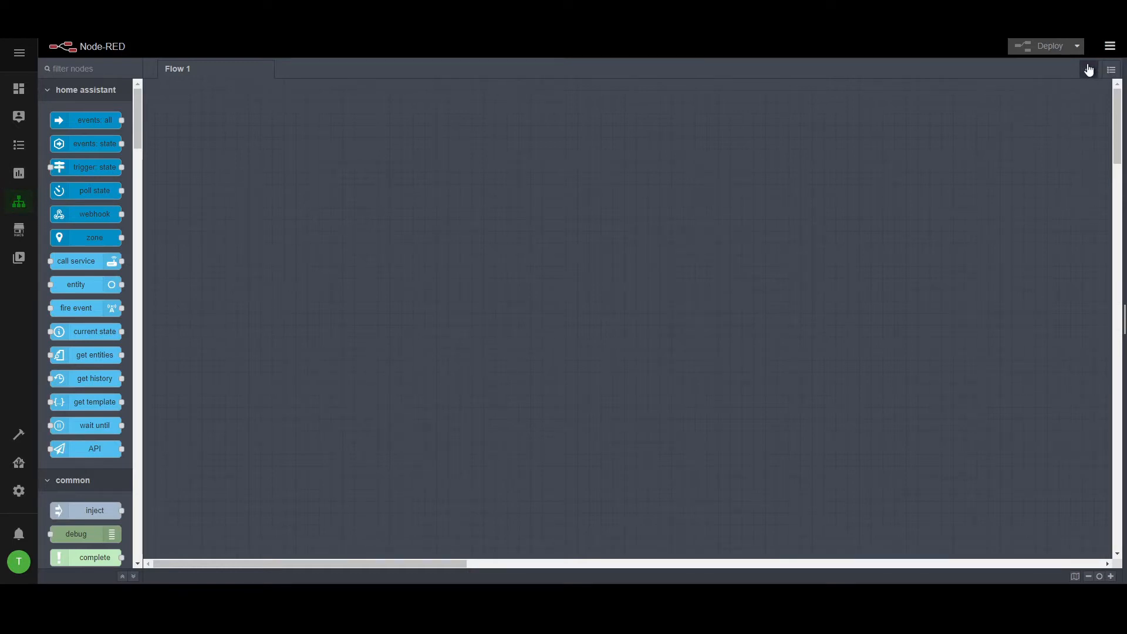
left_click(1089, 70)
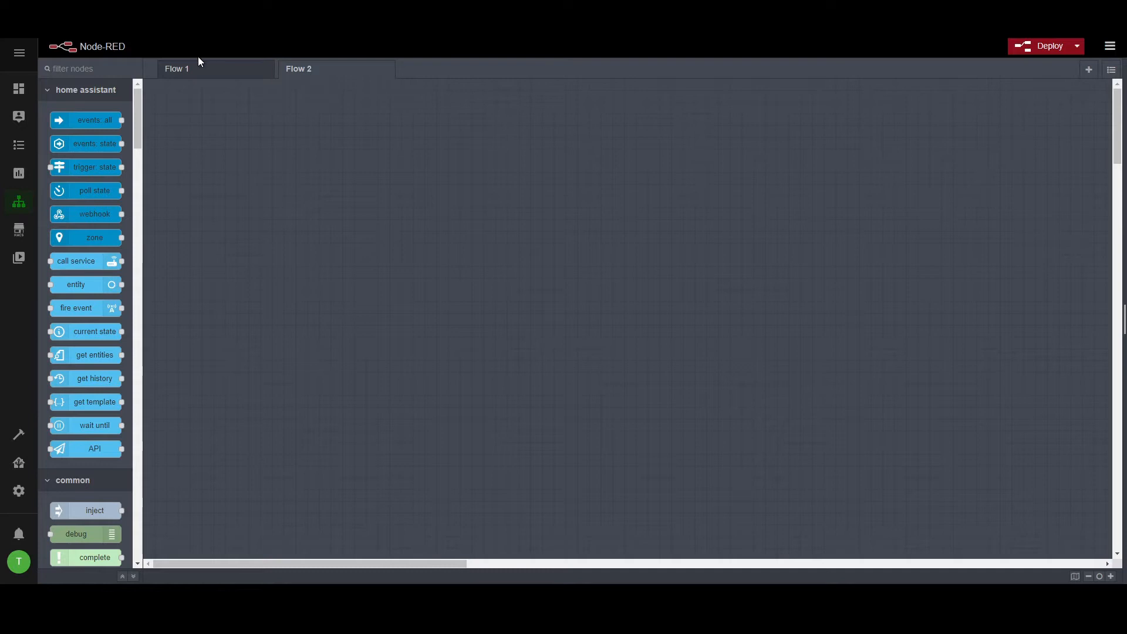
double_click(290, 68)
key("BackSpace")
key("BackSpace")
key("BackSpace")
key("BackSpace")
key("BackSpace")
key("BackSpace")
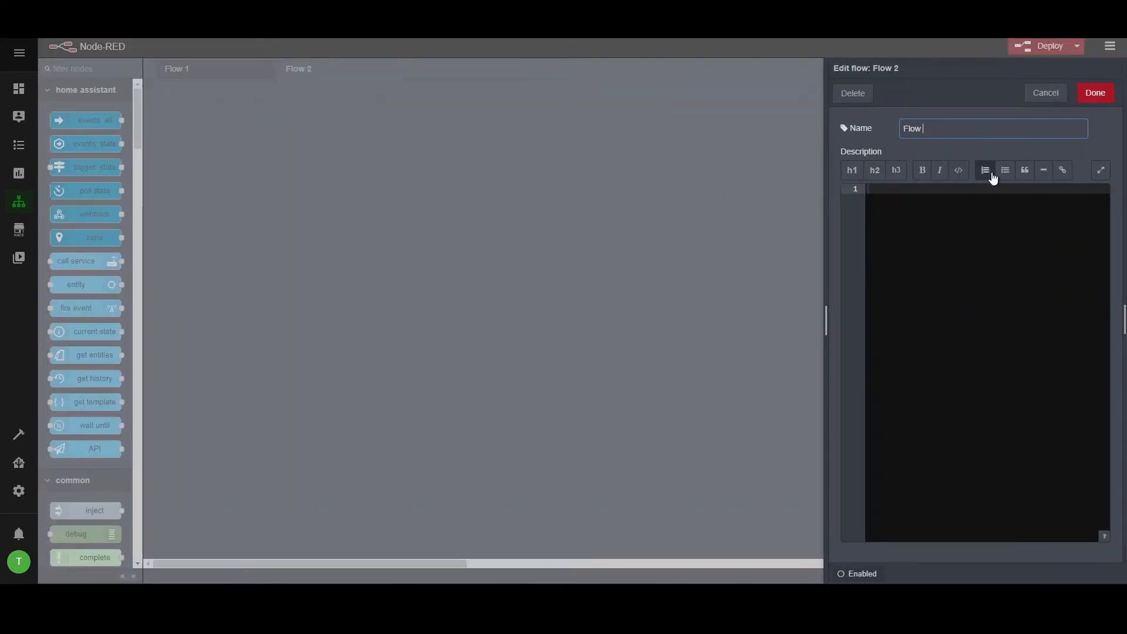
type("Timer")
left_click(1091, 93)
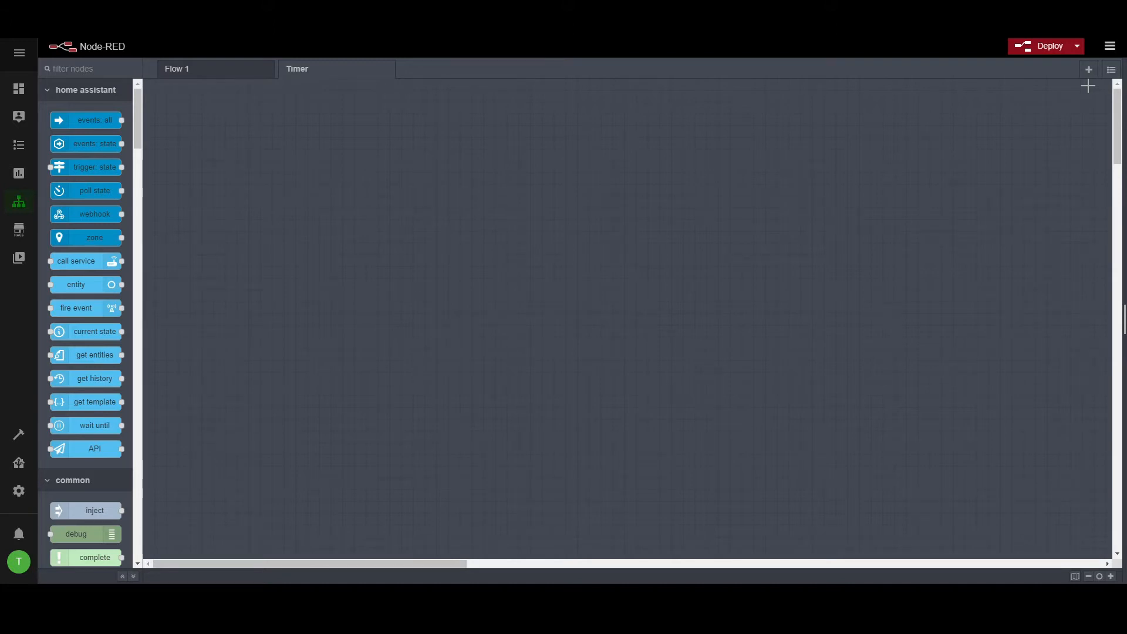
- Choose a different deploy type for the pending flow changes
left_click(1076, 51)
left_click(952, 165)
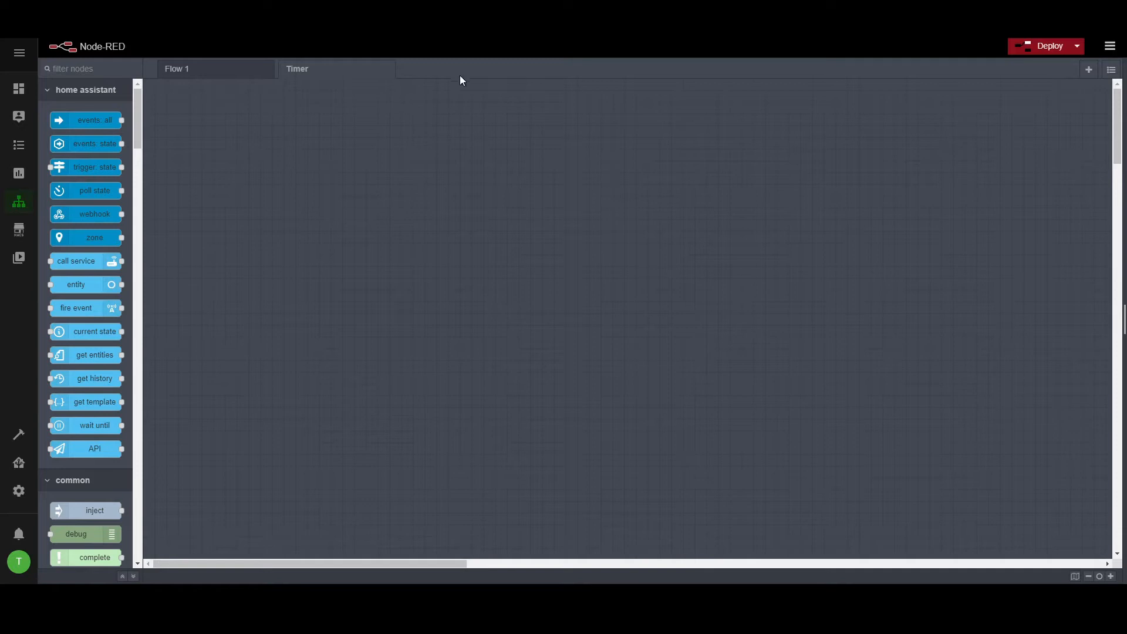
- Disable the Timer flow and deploy the change
double_click(319, 71)
left_click(853, 574)
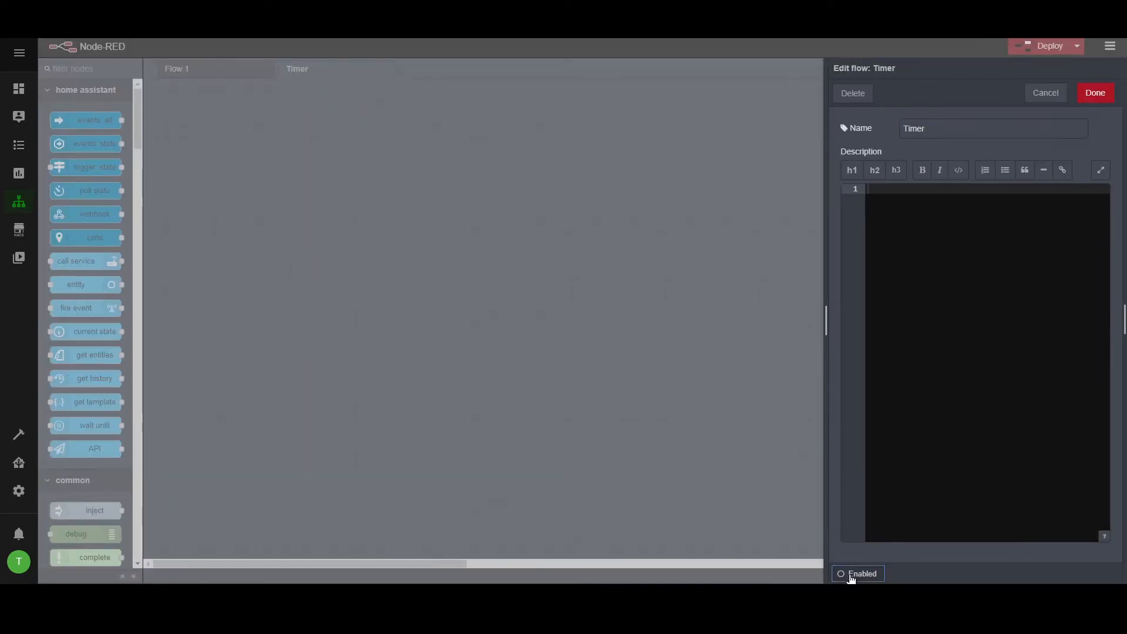
left_click(1096, 91)
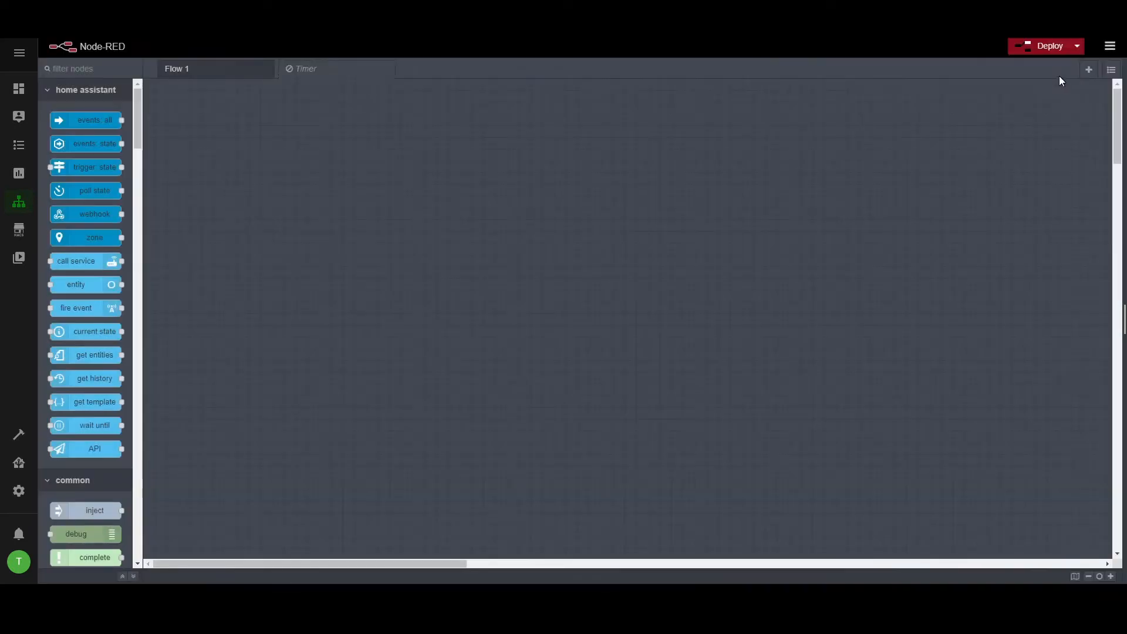
left_click(1029, 45)
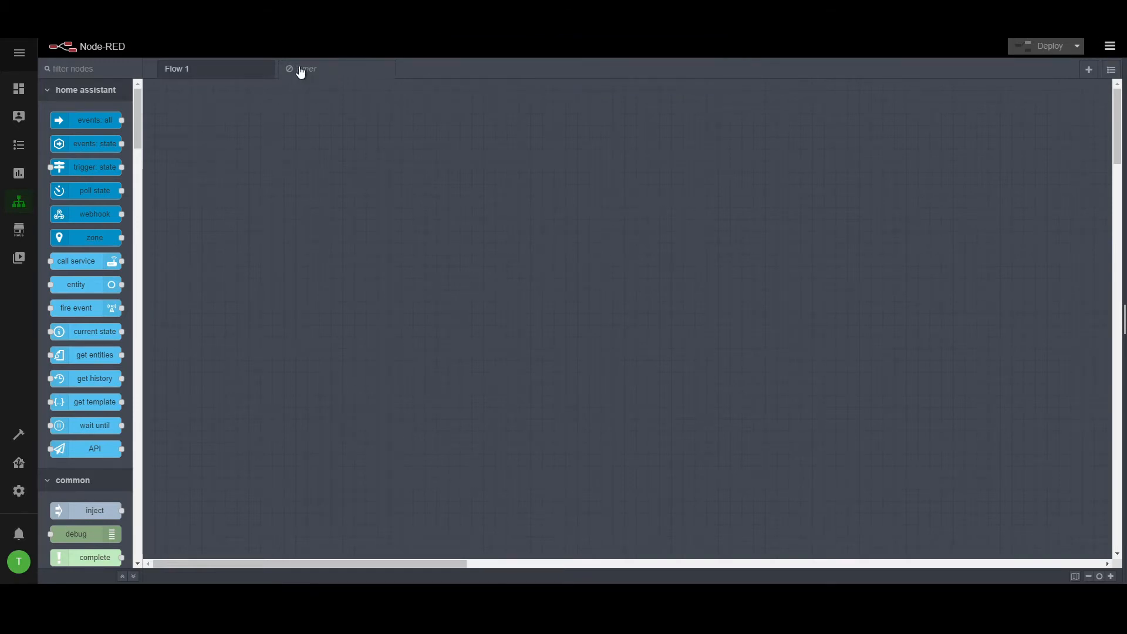
- Enable the Timer flow again and deploy the change
double_click(302, 71)
left_click(857, 573)
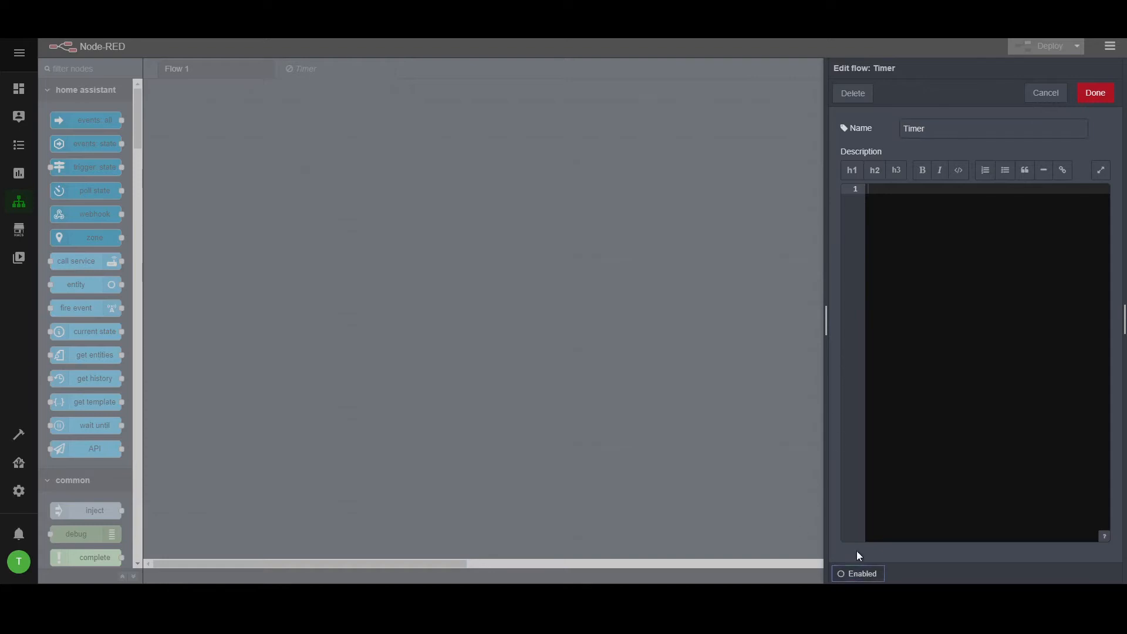
left_click(1100, 97)
left_click(1030, 46)
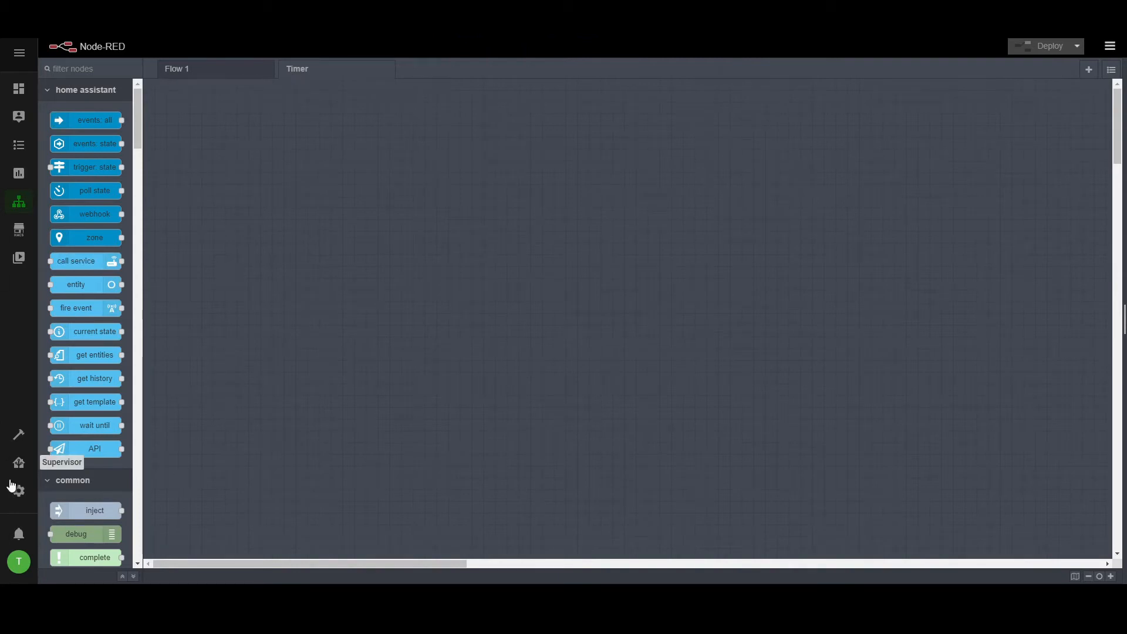
- Examine the Node-RED add-on's info page in the Supervisor and the web interface it opens
left_click(28, 468)
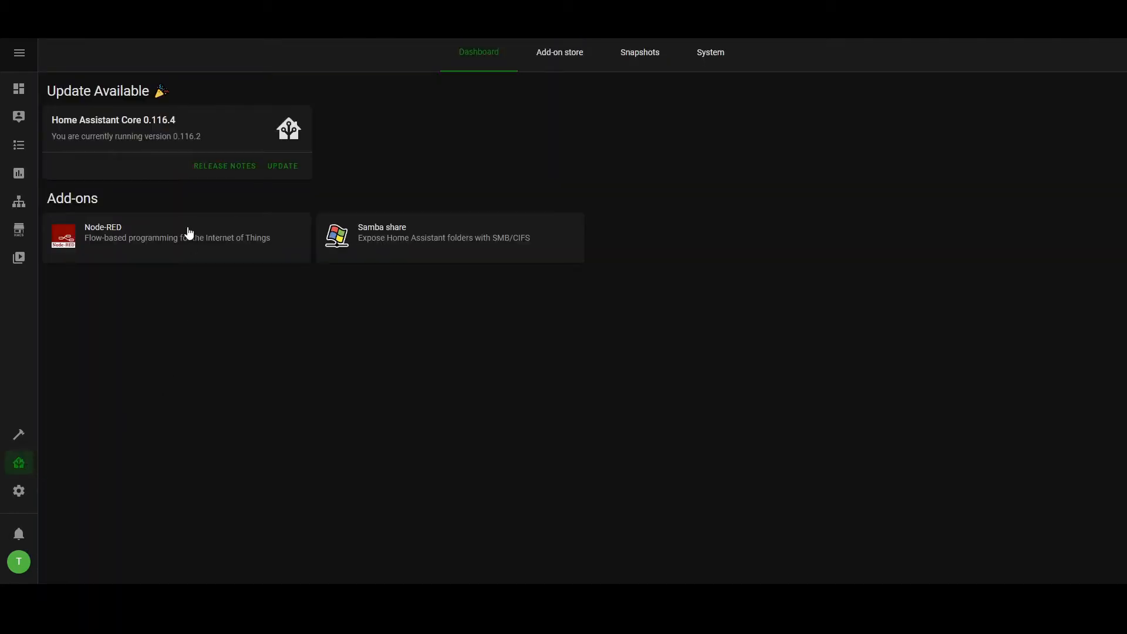
left_click(192, 235)
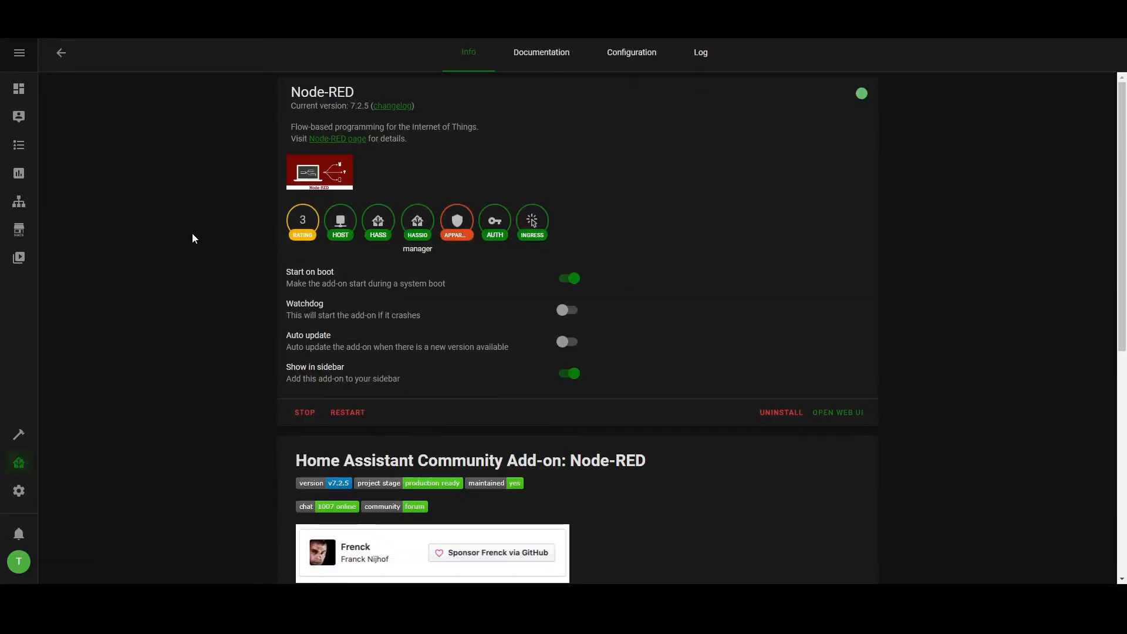
left_click(863, 415)
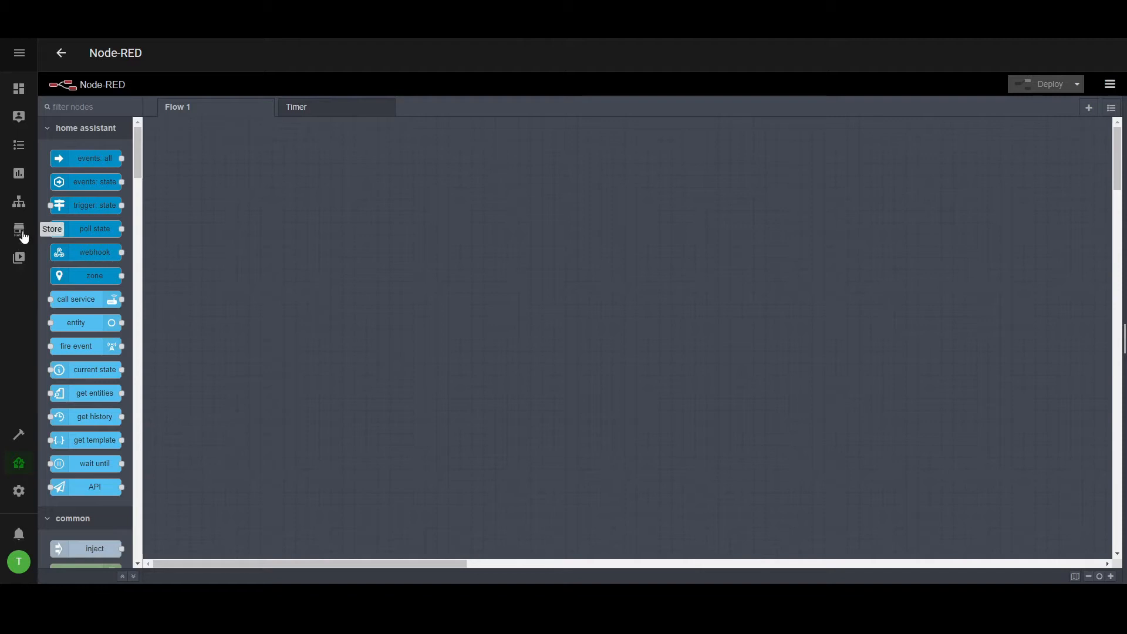
left_click(62, 54)
scroll(259, 371, "down", 4)
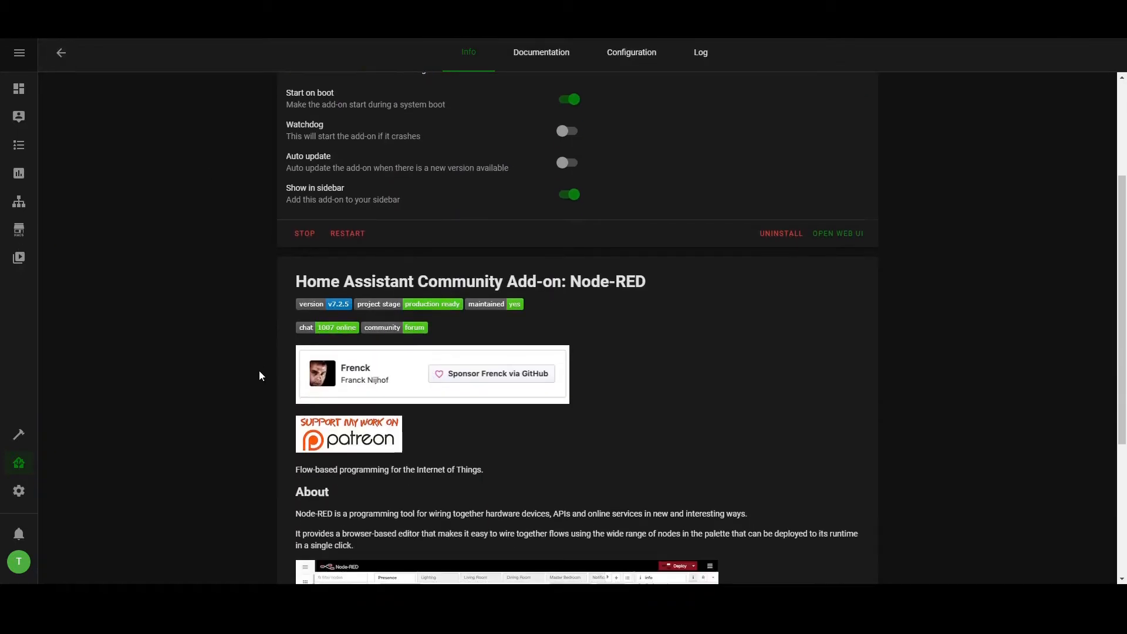
scroll(259, 371, "down", 3)
scroll(259, 371, "up", 7)
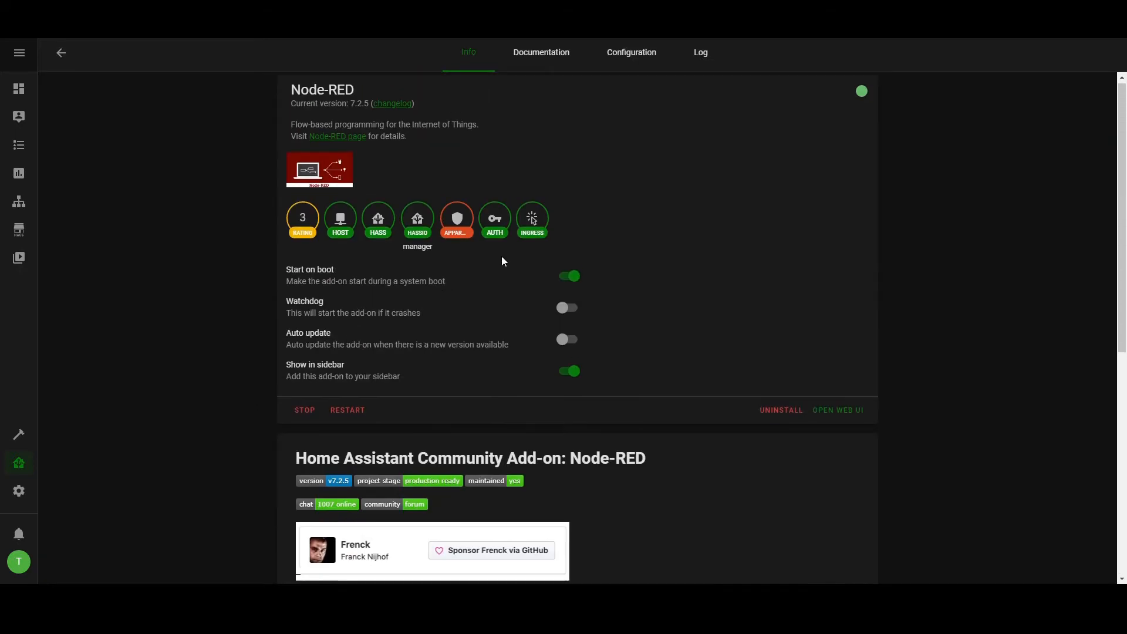
- Set dark_mode to false in the Node-RED add-on configuration, save it and restart the add-on
left_click(622, 59)
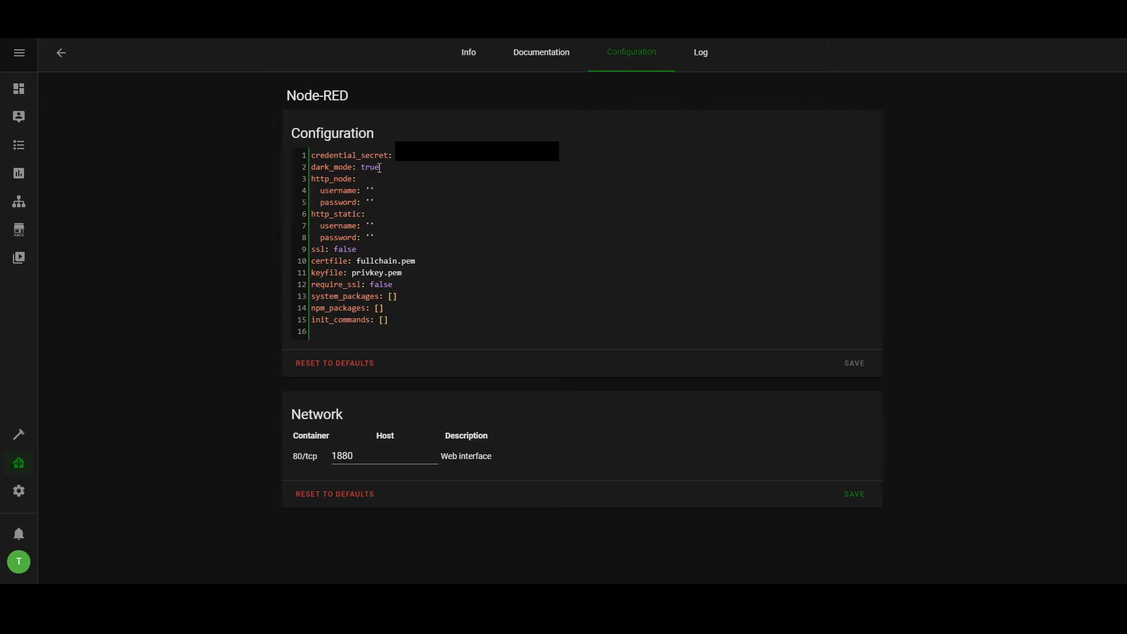
key("BackSpace")
key("BackSpace")
key("BackSpace")
key("BackSpace")
key("BackSpace")
type("false")
left_click(855, 365)
left_click(638, 361)
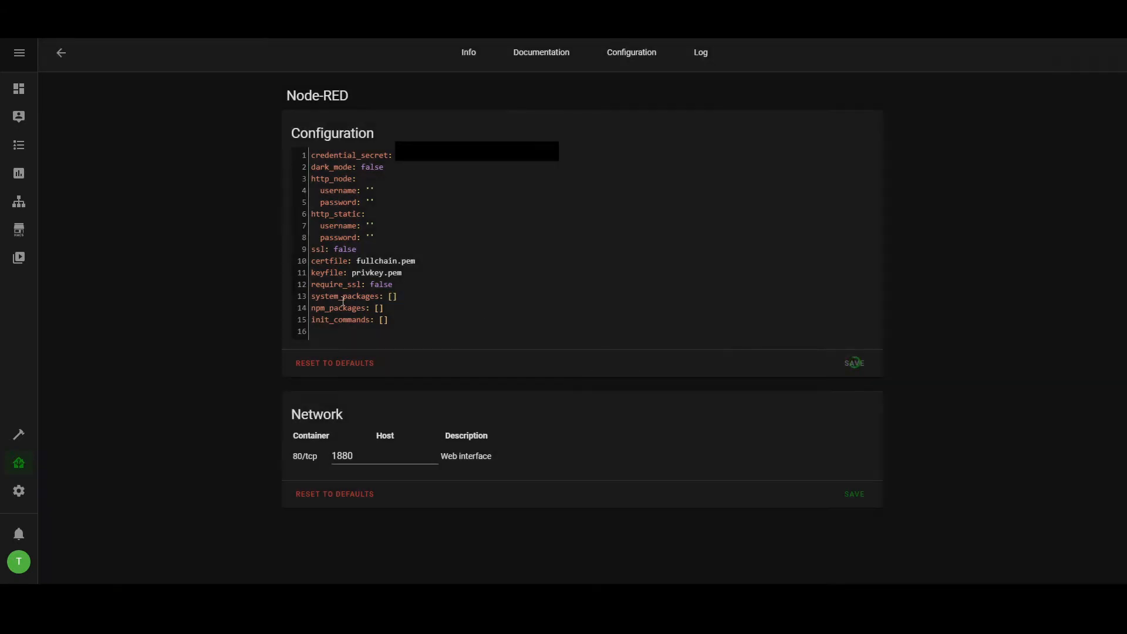
- Check the Node-RED editor and the add-on's info page for the effect of the dark_mode change
left_click(19, 205)
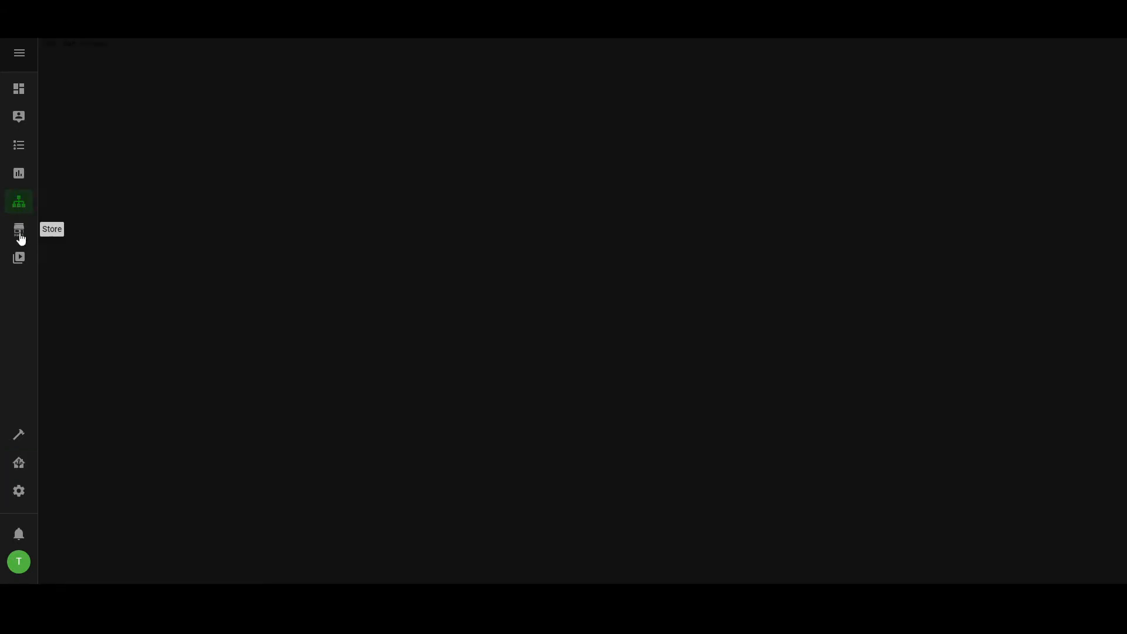
left_click(18, 89)
left_click(18, 202)
left_click(18, 464)
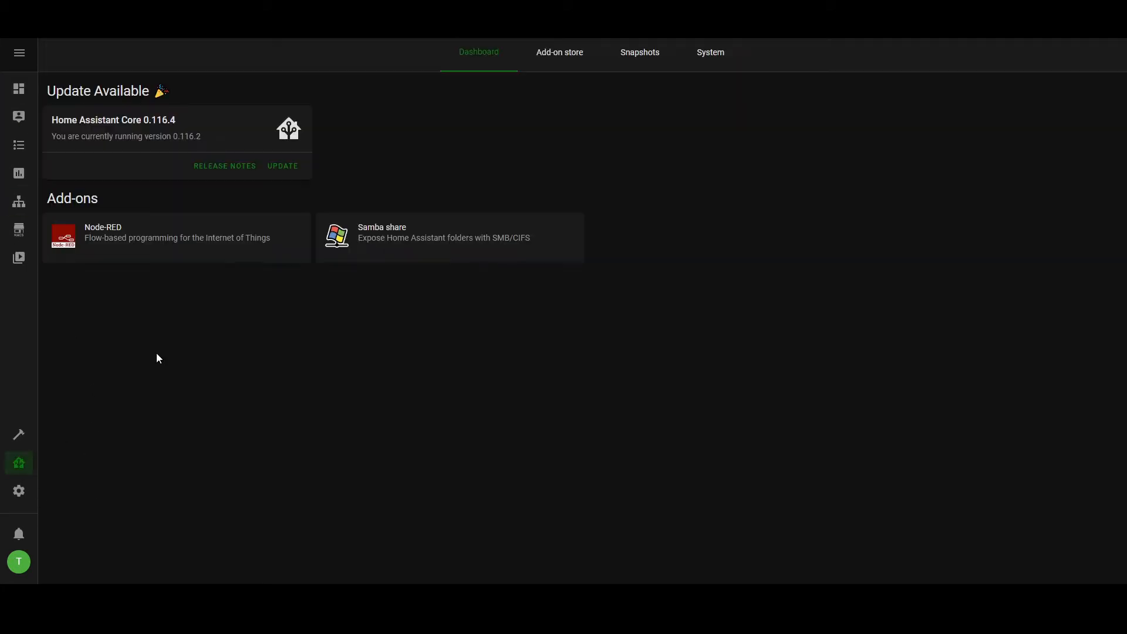
left_click(170, 234)
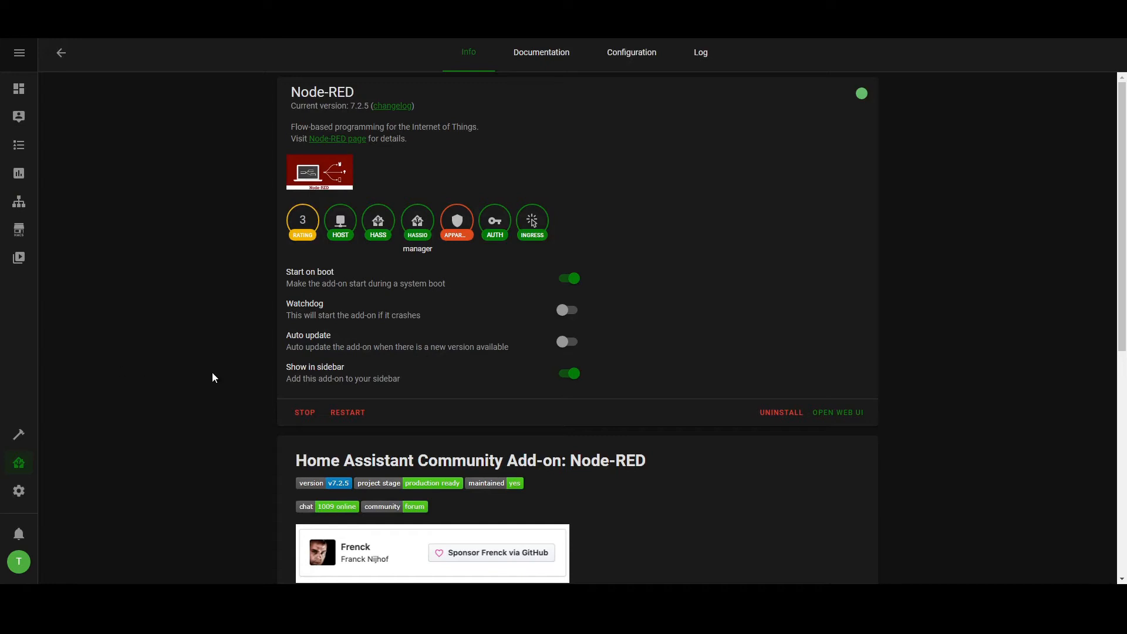
left_click(22, 206)
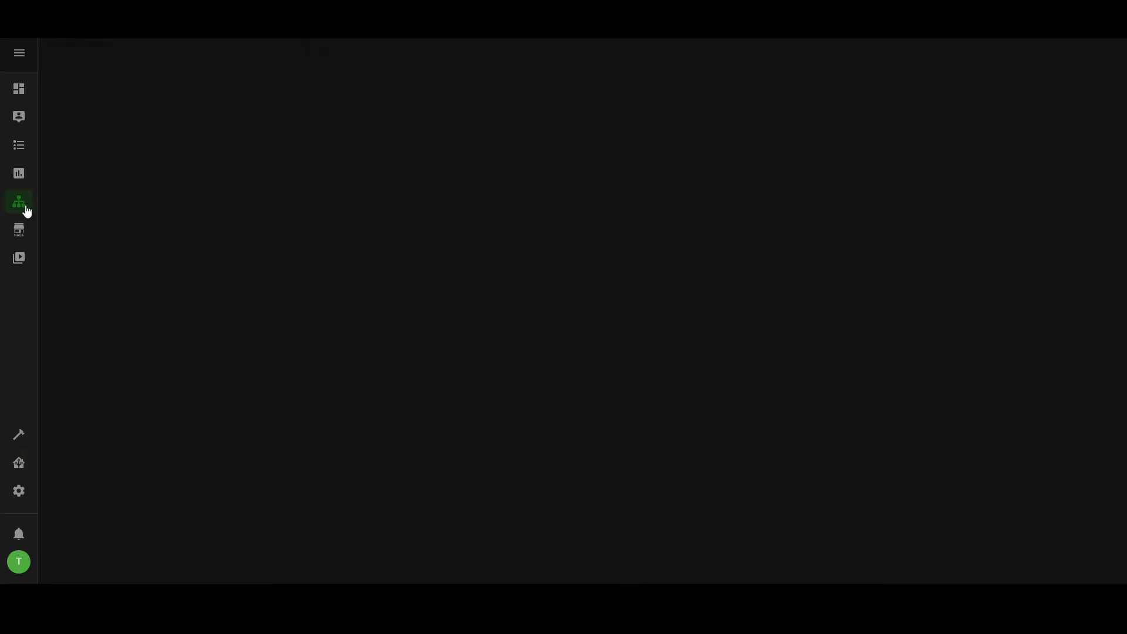
- Restart the Node-RED add-on from the Supervisor and reopen the Node-RED editor to view its theme
left_click(20, 467)
left_click(136, 226)
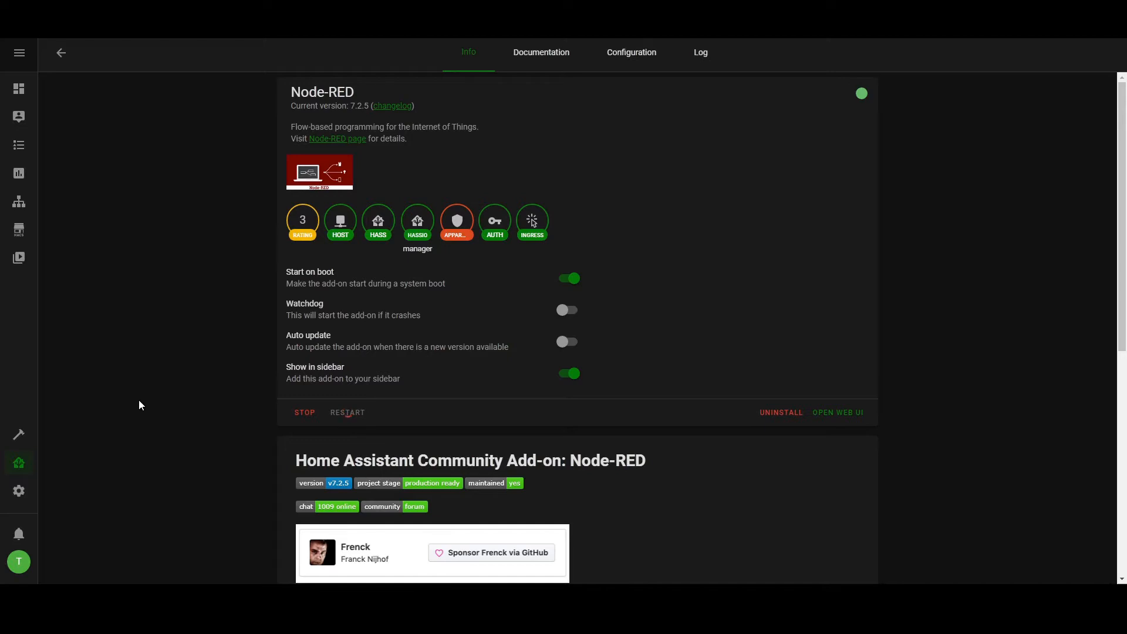
left_click(19, 202)
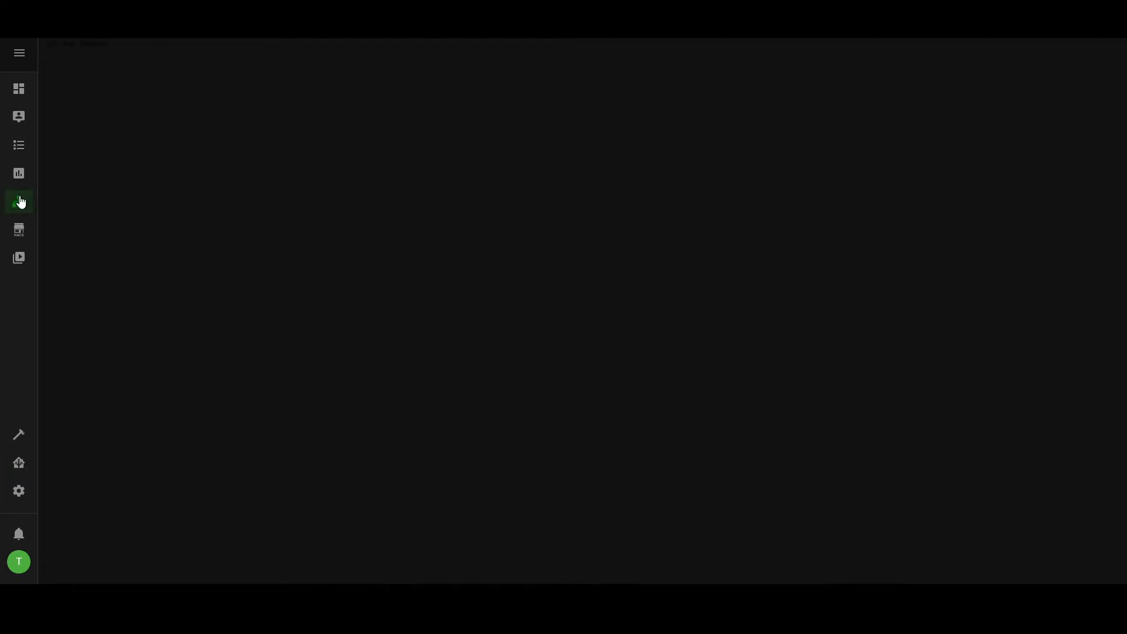
left_click(17, 90)
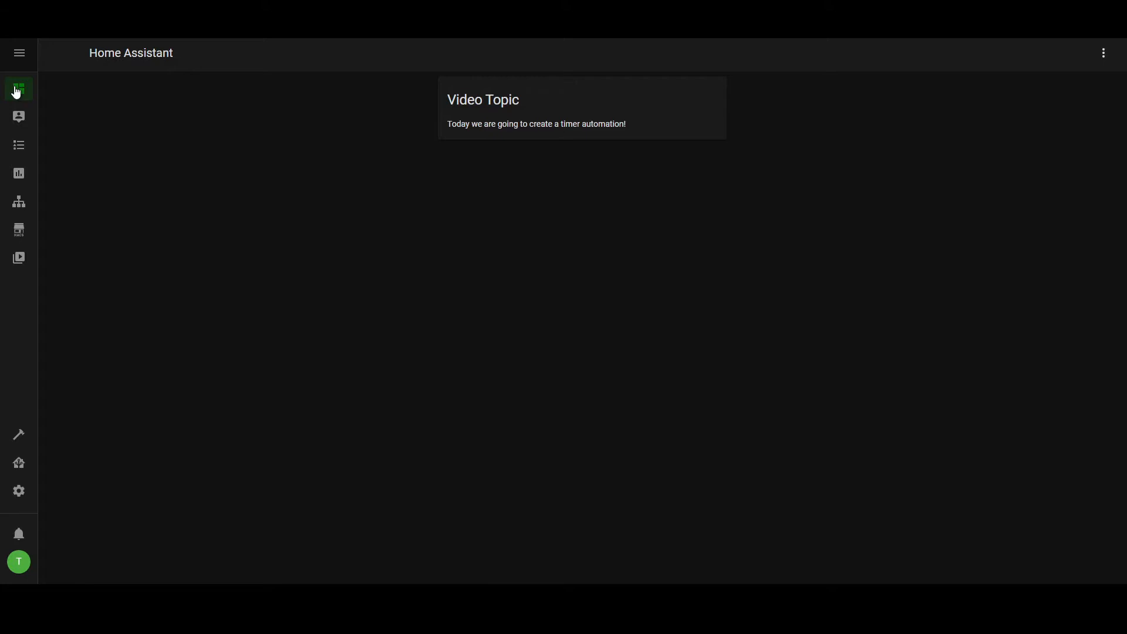
left_click(20, 202)
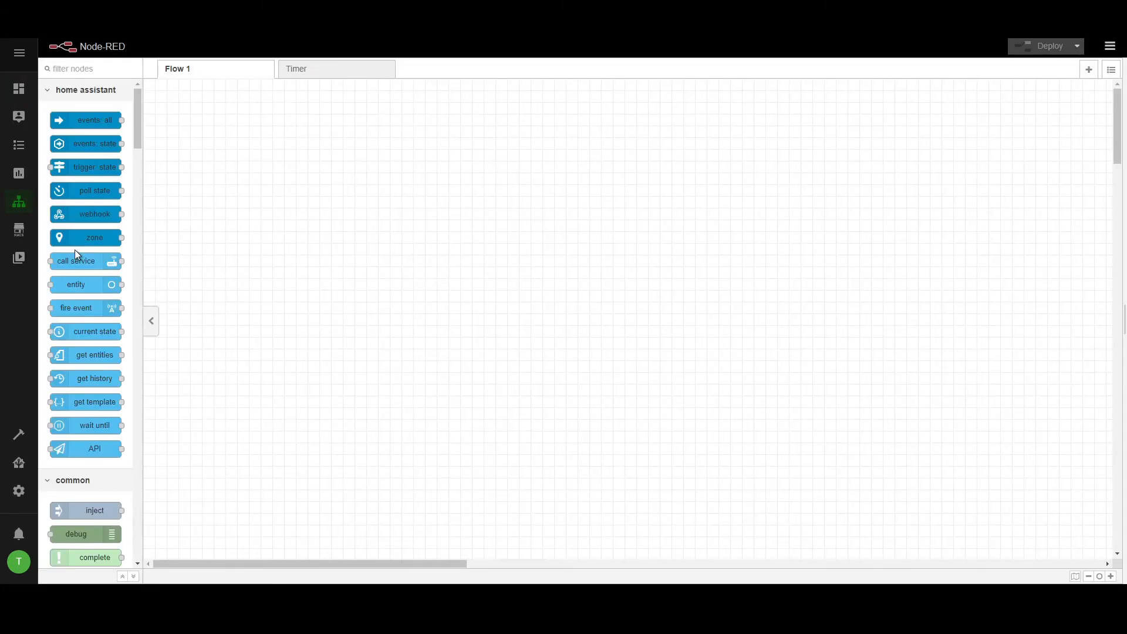
- Set dark_mode to true in the Node-RED add-on configuration, save it, restart the add-on and return to the Node-RED editor
left_click(21, 491)
left_click(19, 463)
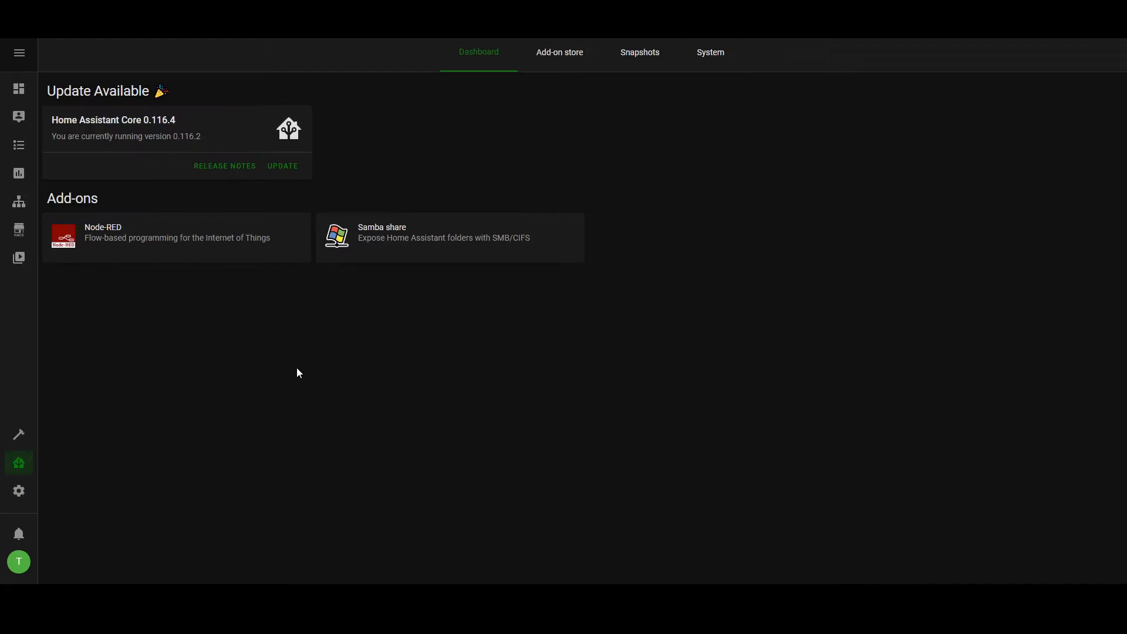
left_click(258, 256)
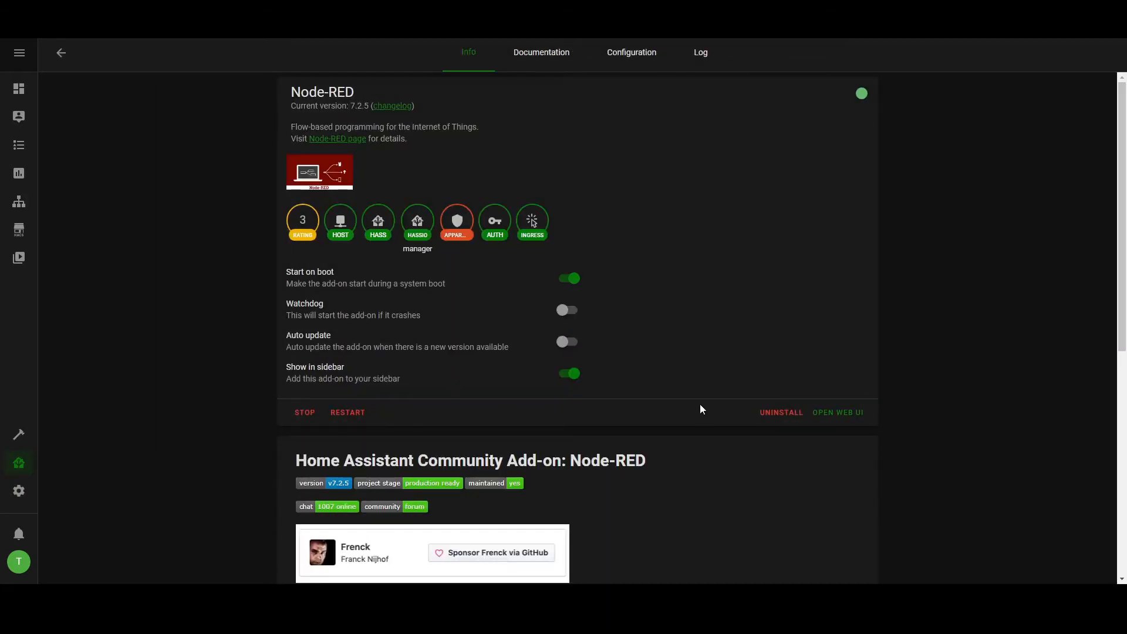
left_click(638, 52)
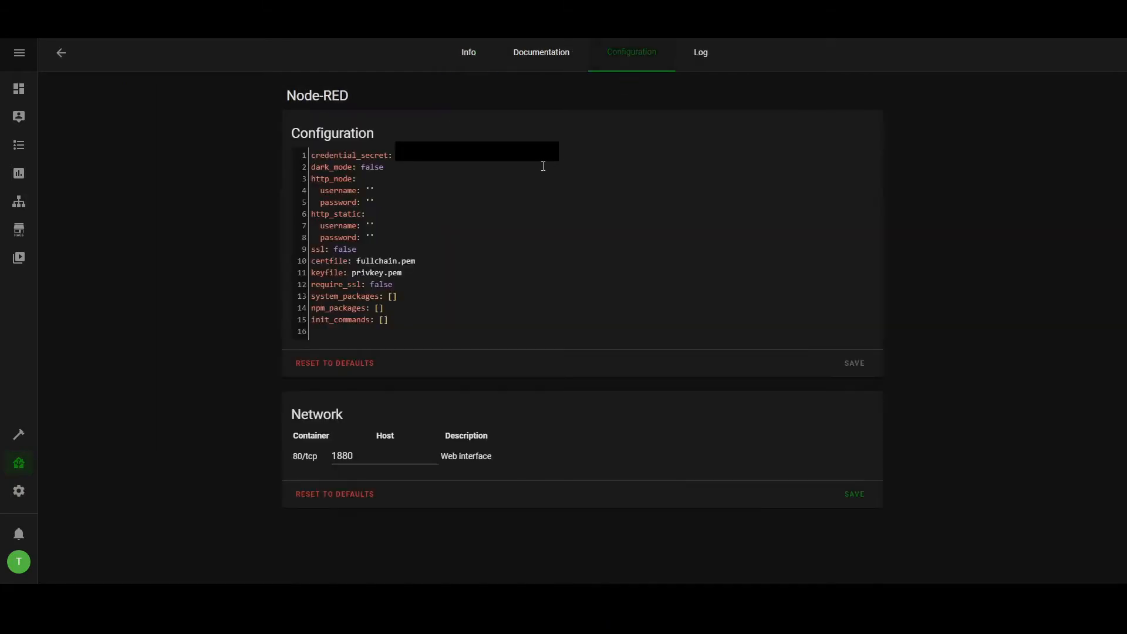
left_click(376, 167)
type("true")
left_click(844, 370)
left_click(633, 358)
left_click(18, 89)
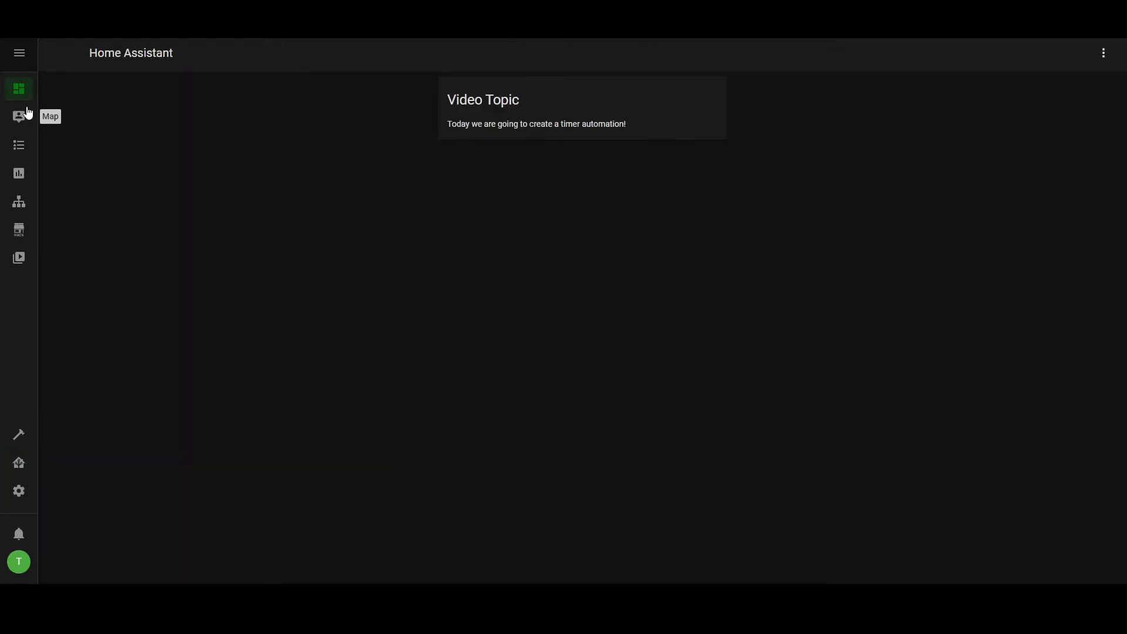
left_click(31, 201)
- Open the Helpers page in the Home Assistant configuration and start adding a Toggle helper
left_click(21, 488)
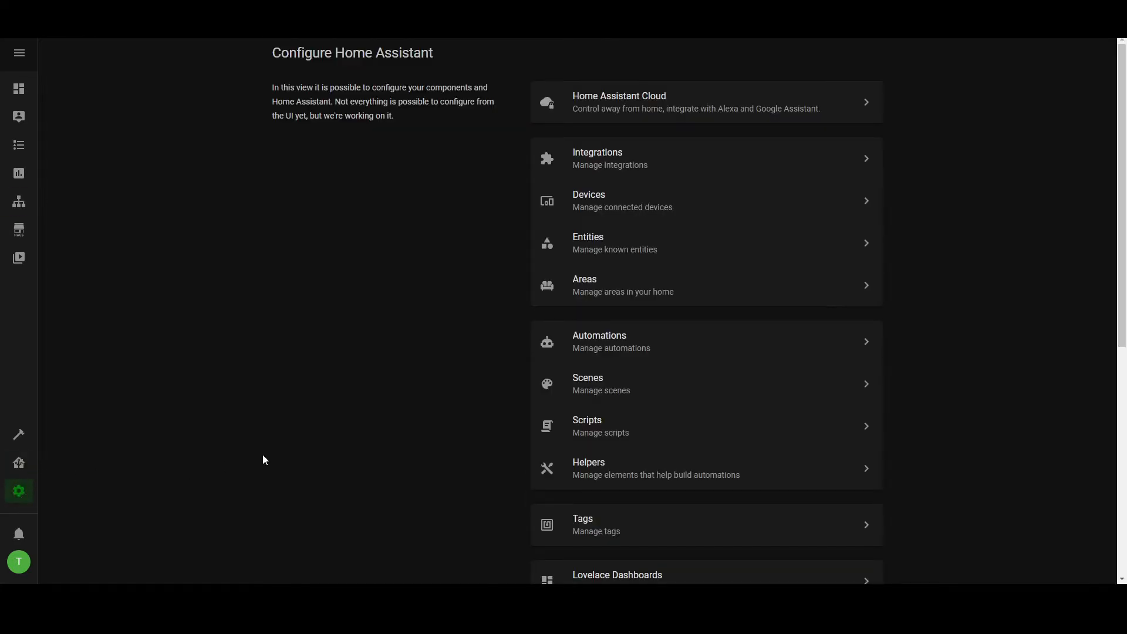
scroll(266, 431, "down", 3)
scroll(288, 392, "up", 1)
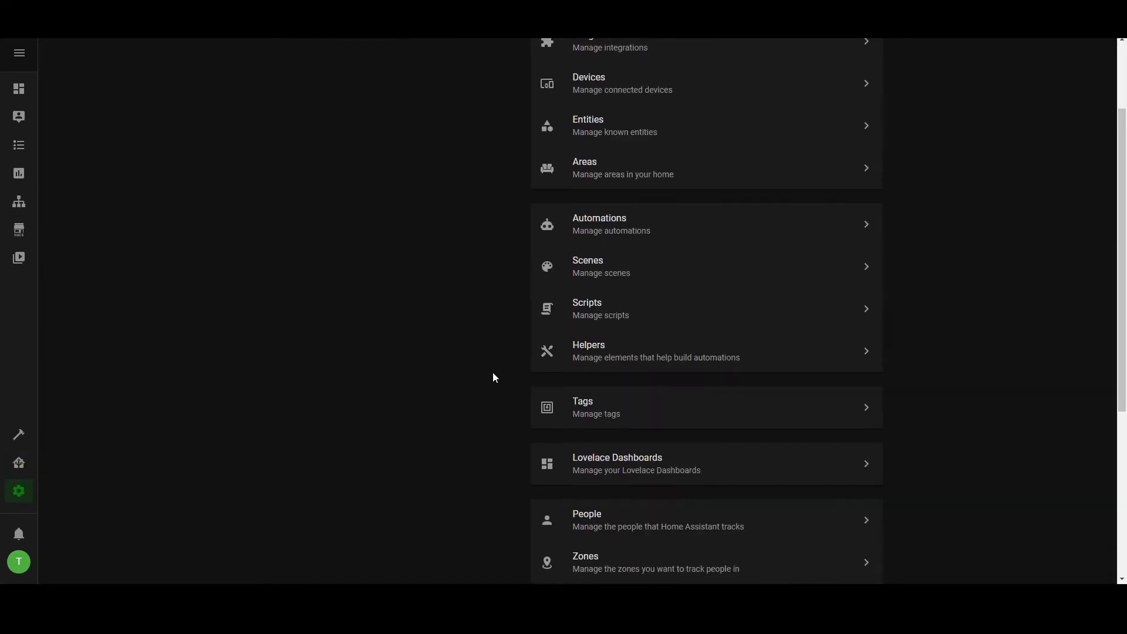
left_click(629, 347)
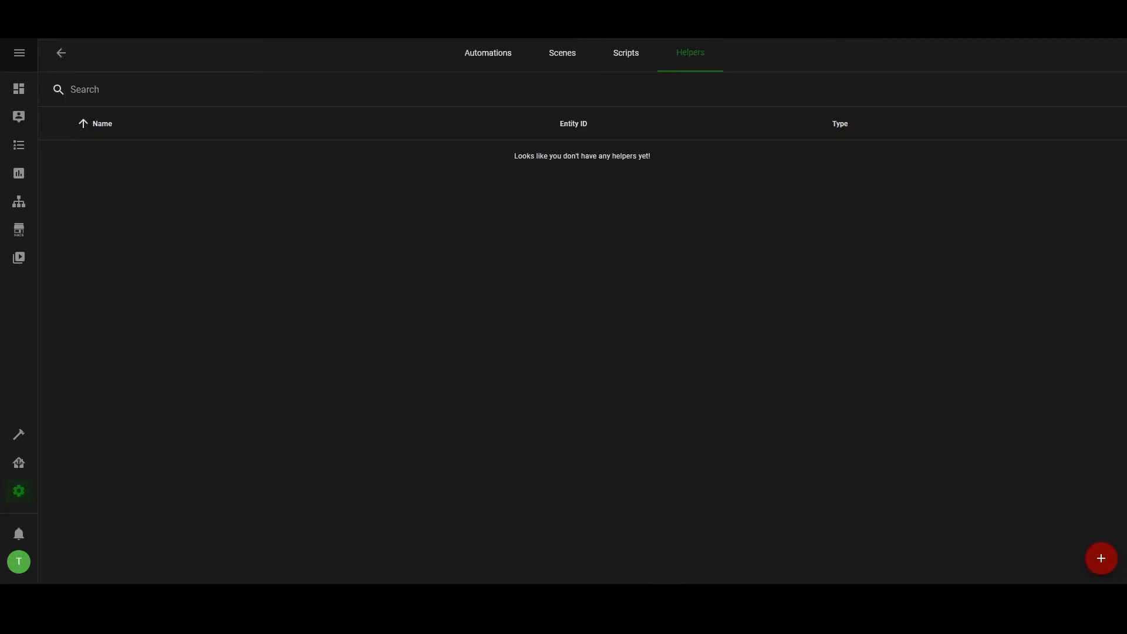
left_click(1107, 559)
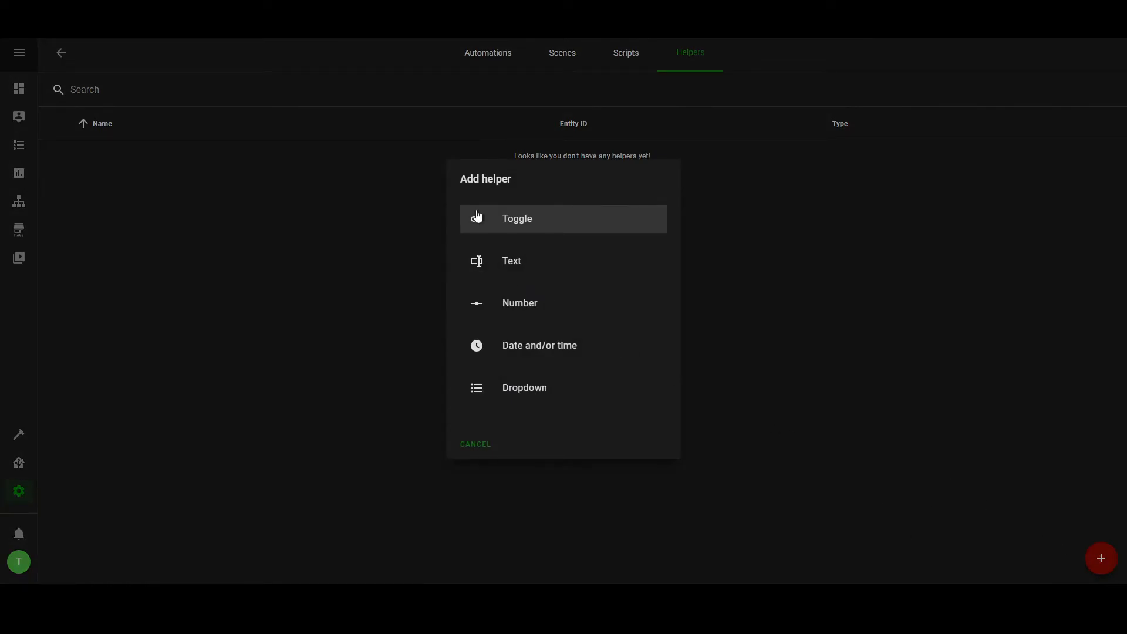
left_click(477, 218)
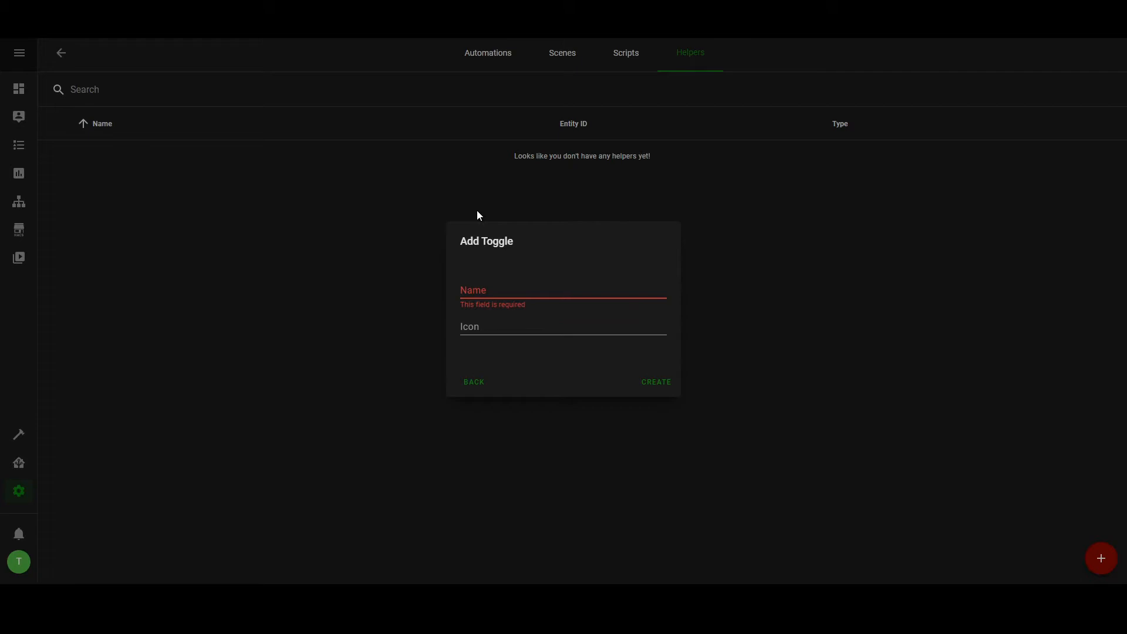
- Name the new toggle helper Timer Automation
type("Timer Auotmat")
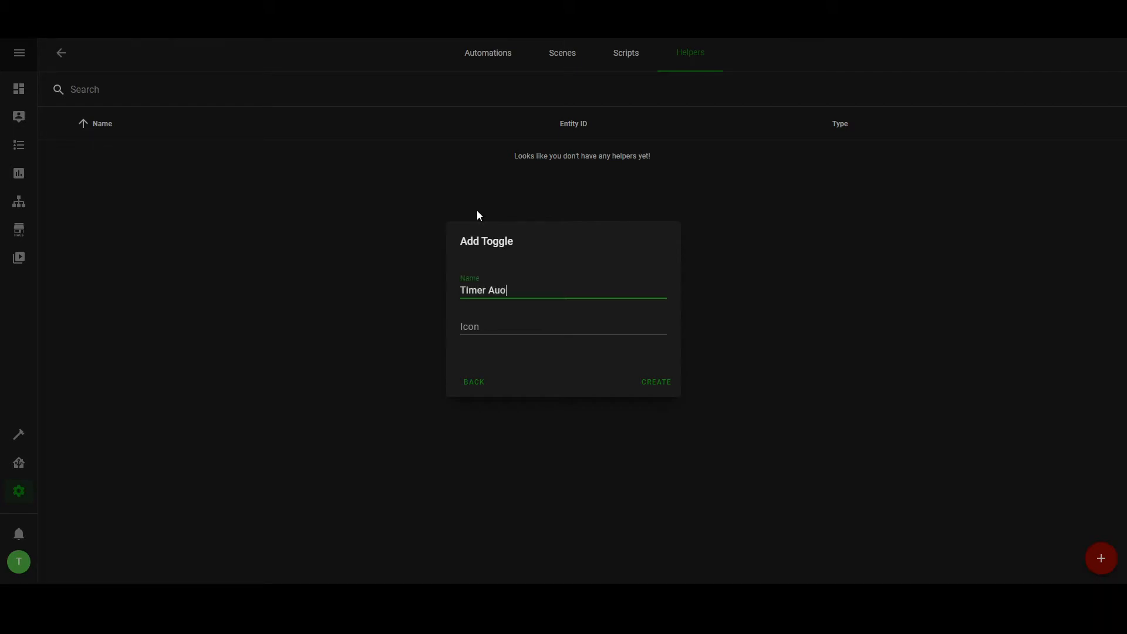
key("BackSpace")
key("BackSpace")
key("BackSpace")
key("BackSpace")
key("BackSpace")
type("tomation")
- Search the Material Design Icons page for timer, copy the mdi-timer name and paste it as the toggle's icon
left_click(535, 324)
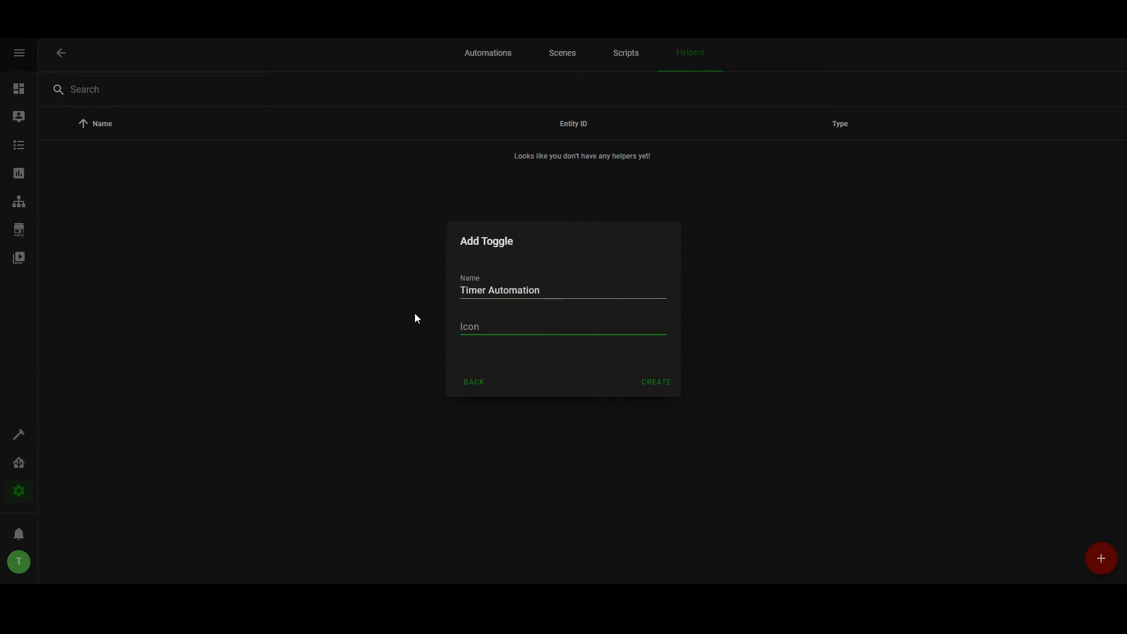
left_click(463, 596)
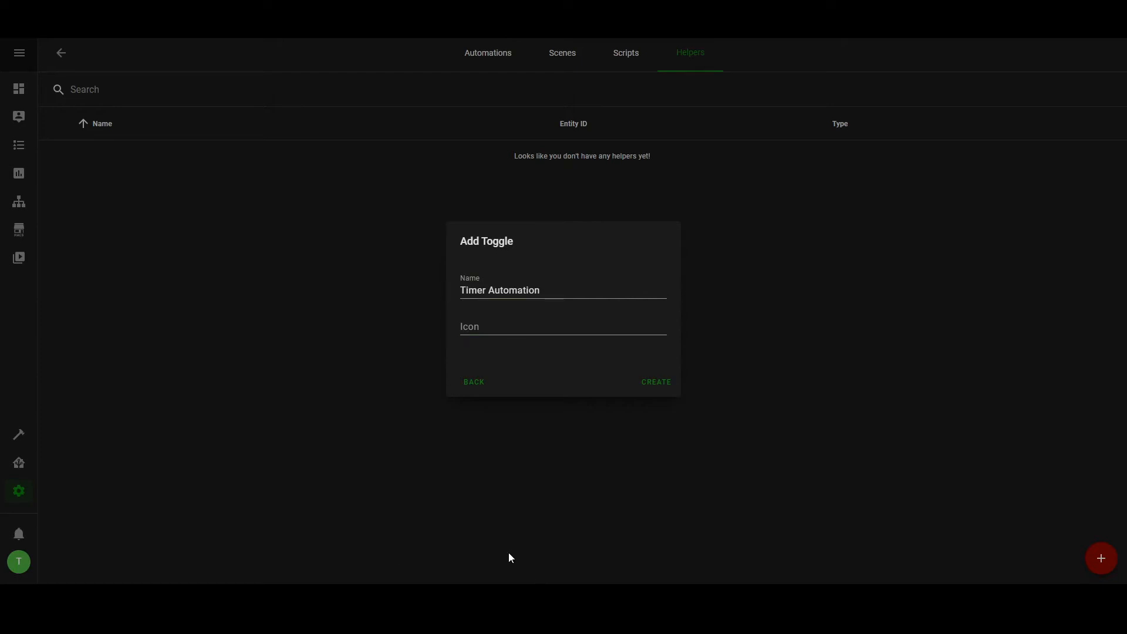
left_click(482, 598)
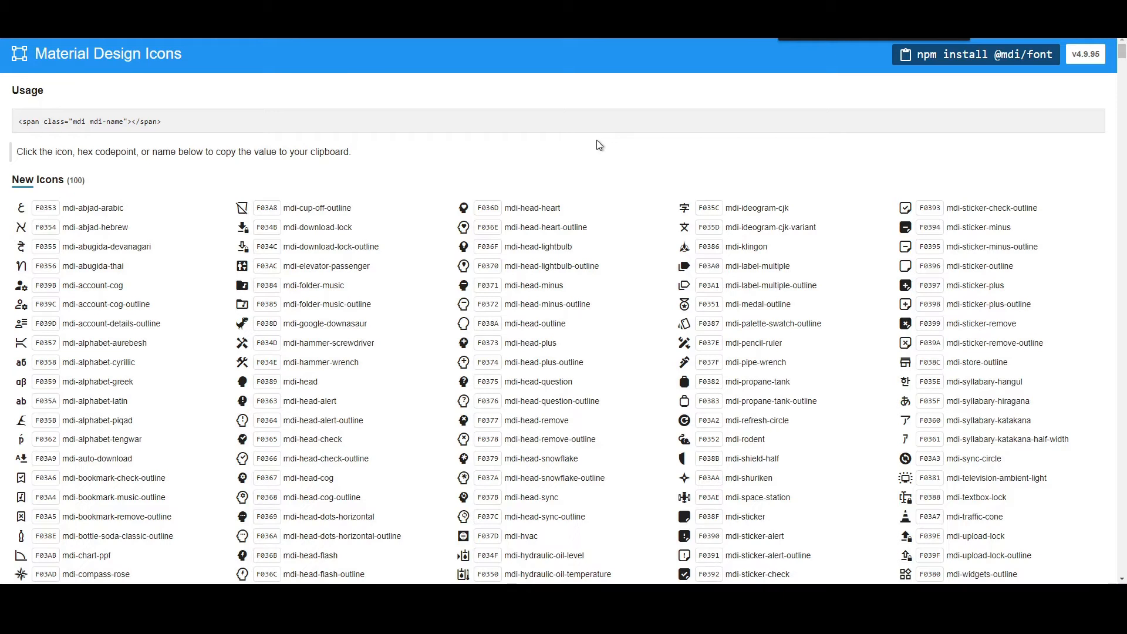
type("timer")
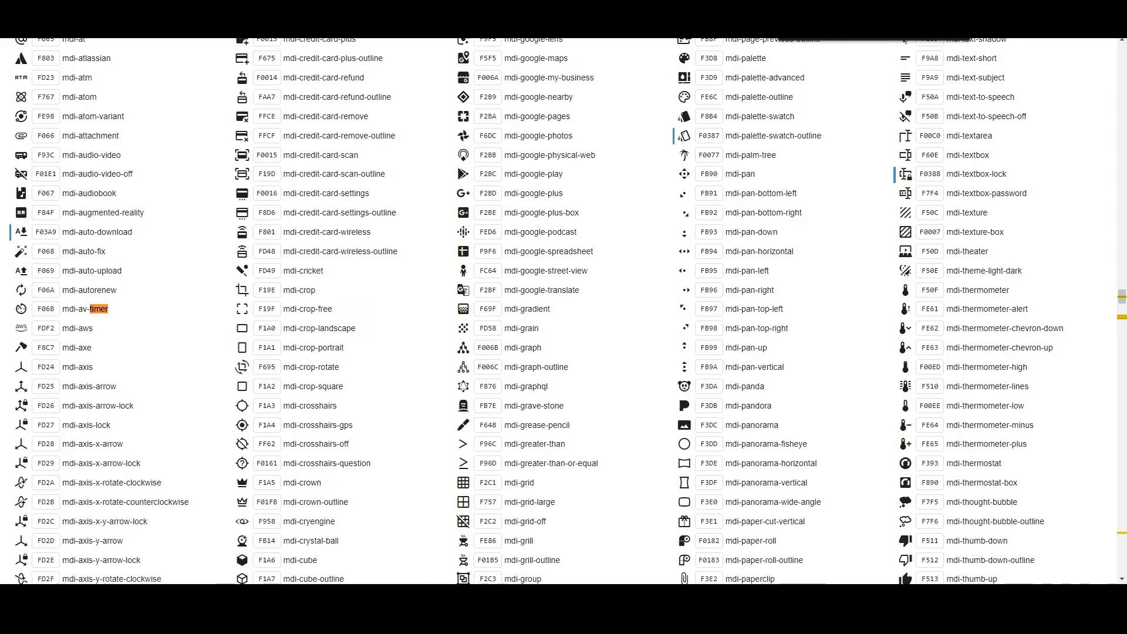
key("Return")
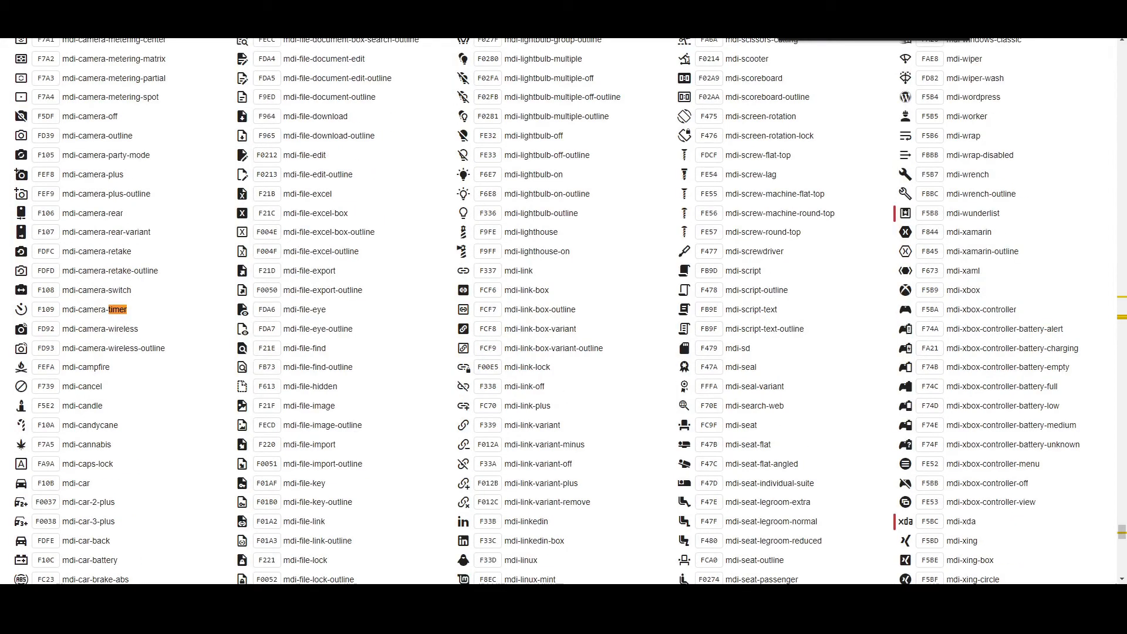
key("Return")
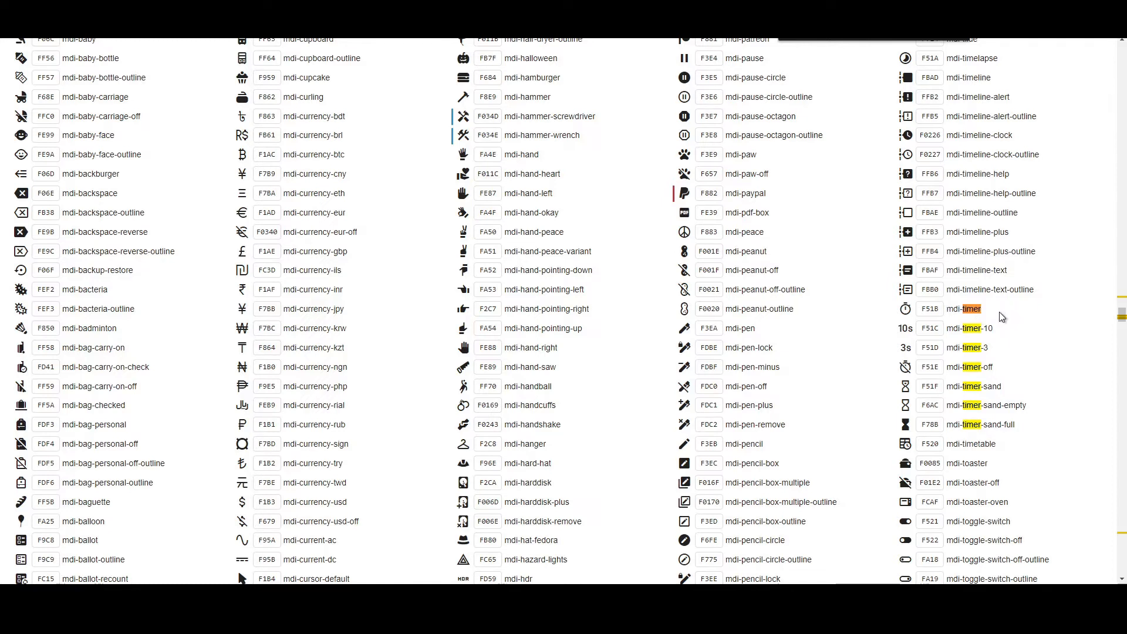
left_click(961, 311)
key("alt+Tab")
key("ctrl+v")
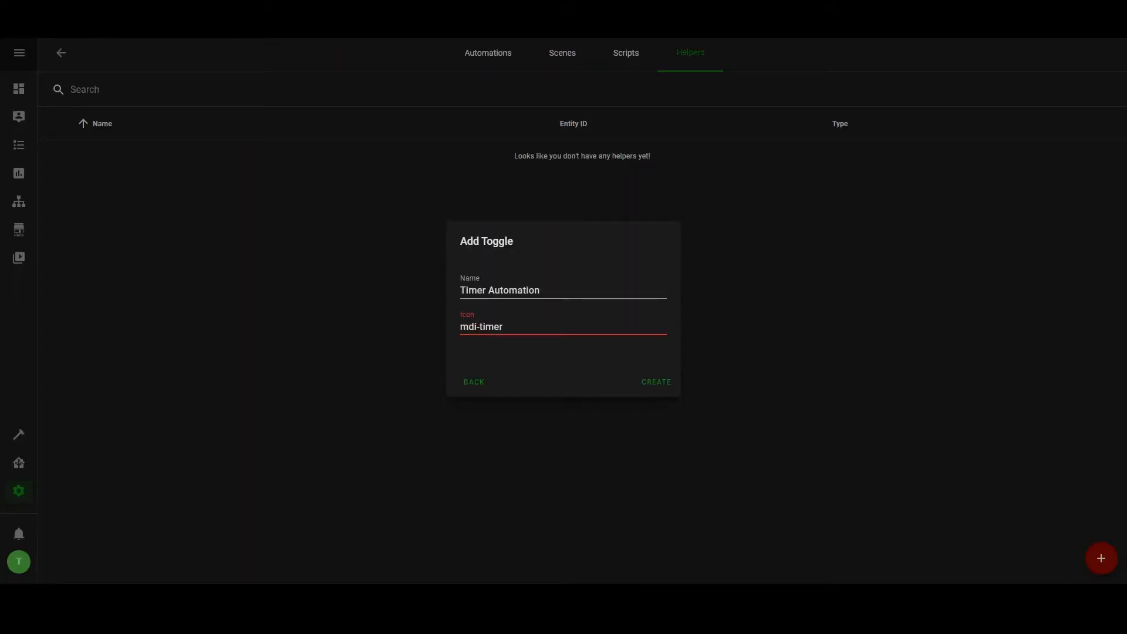
- Correct the toggle's icon name to mdi:timer and create the helper
left_click(479, 327)
key("BackSpace")
type(":")
left_click(660, 381)
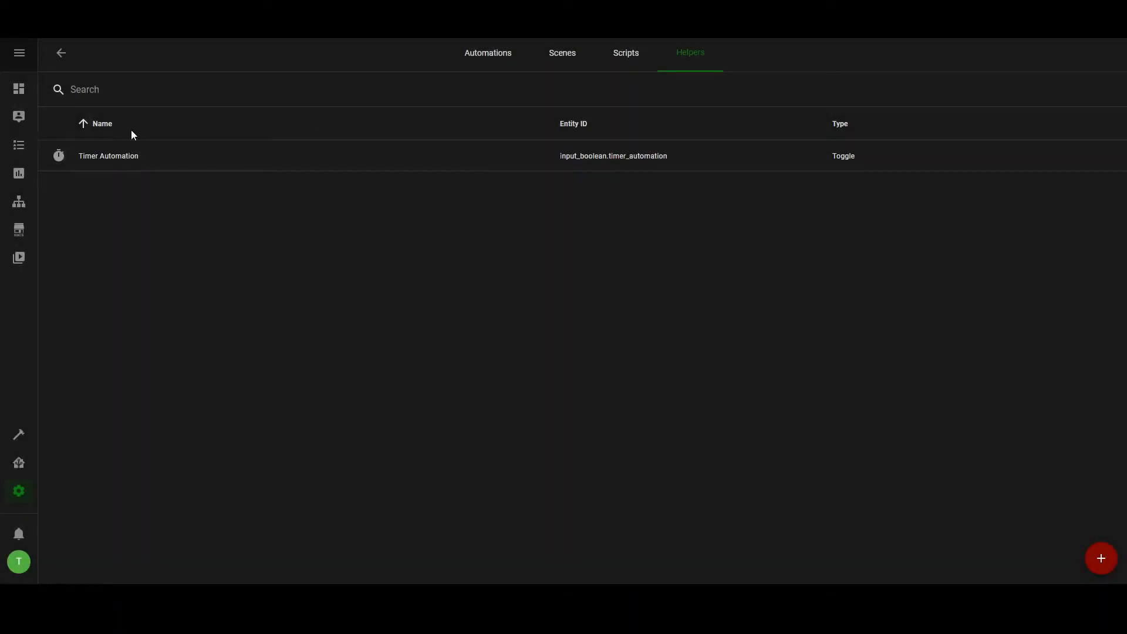
- Put the main dashboard into edit mode and add a Button card to the Main view
left_click(18, 89)
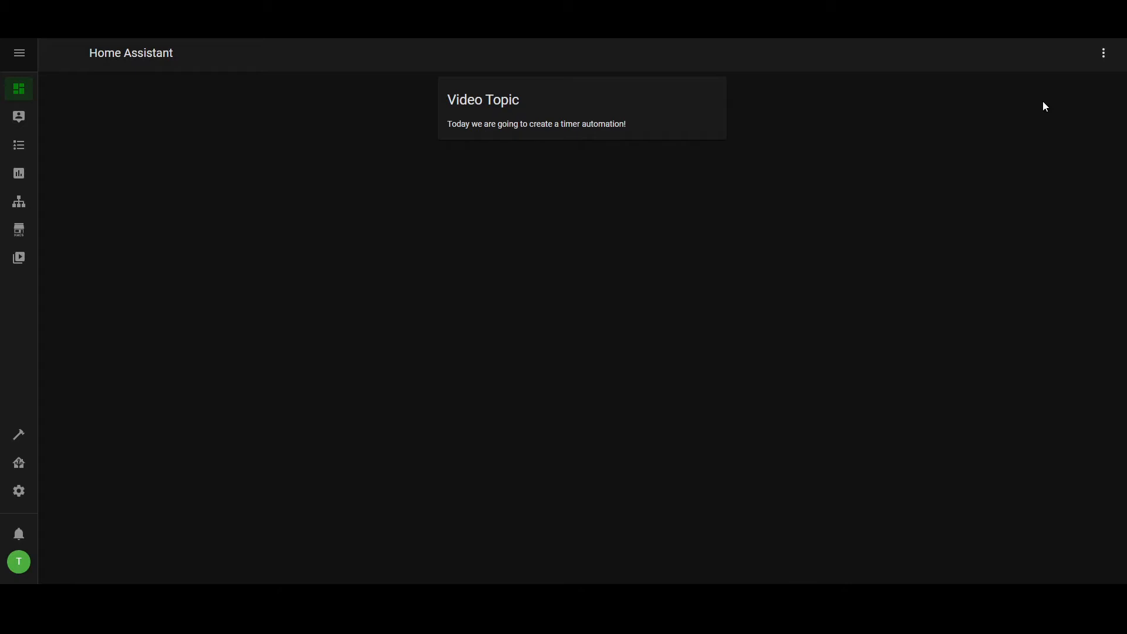
left_click(1104, 57)
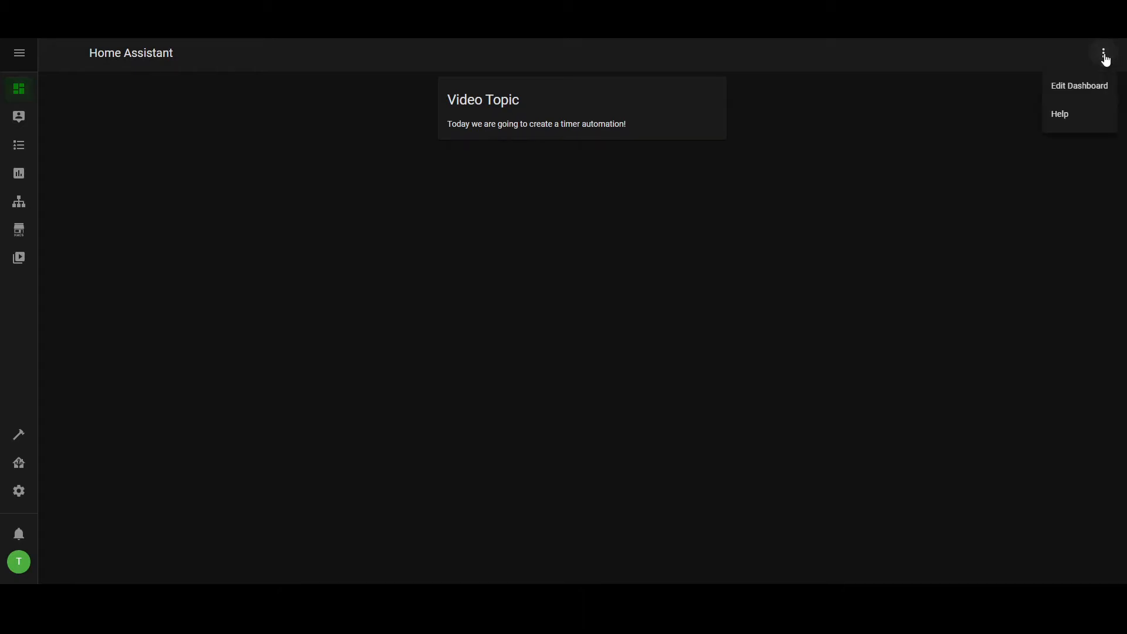
left_click(1102, 88)
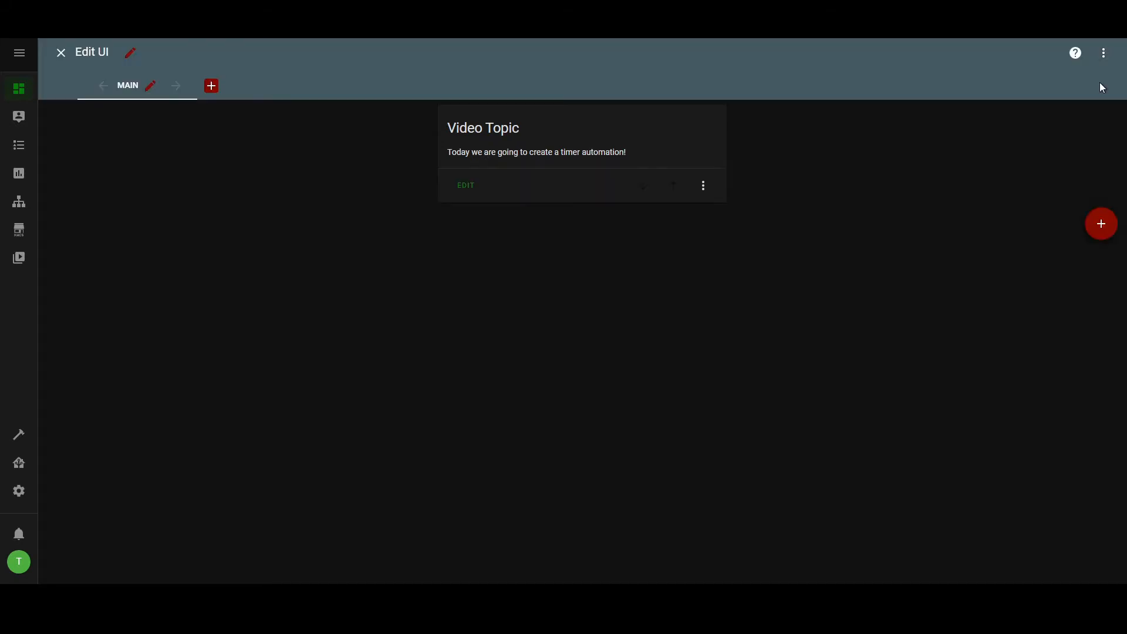
left_click(1105, 235)
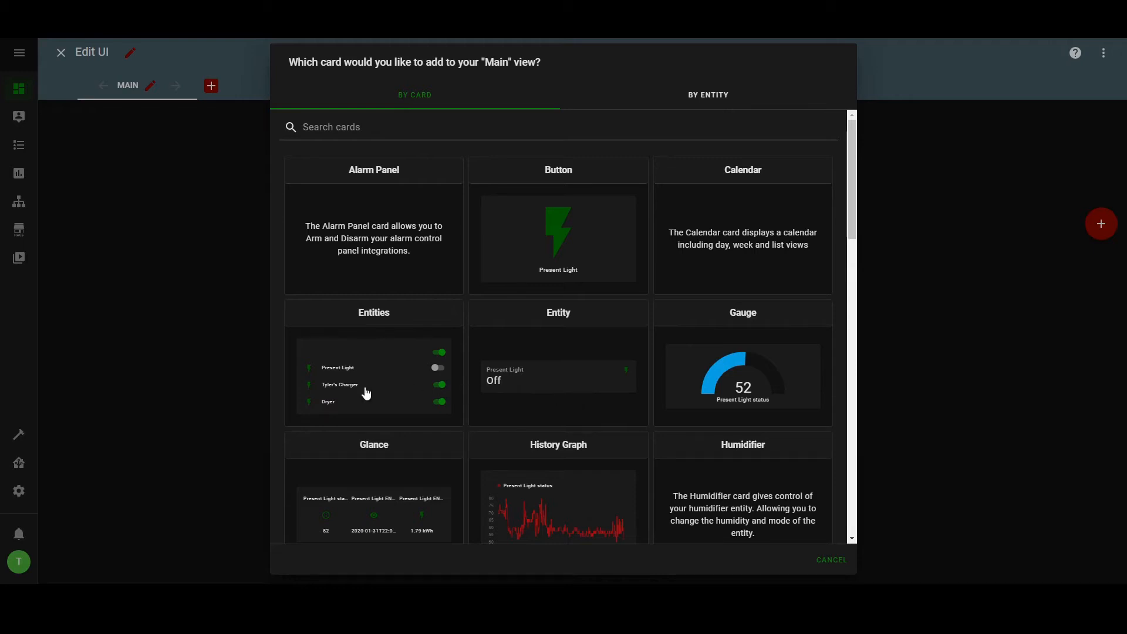
scroll(559, 313, "down", 2)
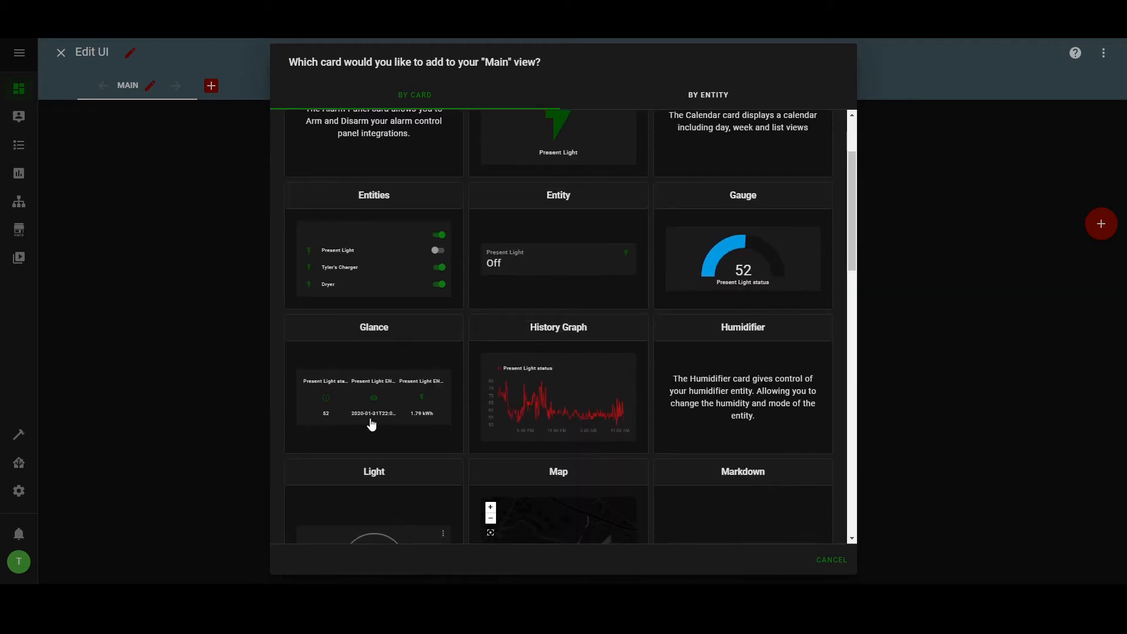
scroll(382, 405, "down", 2)
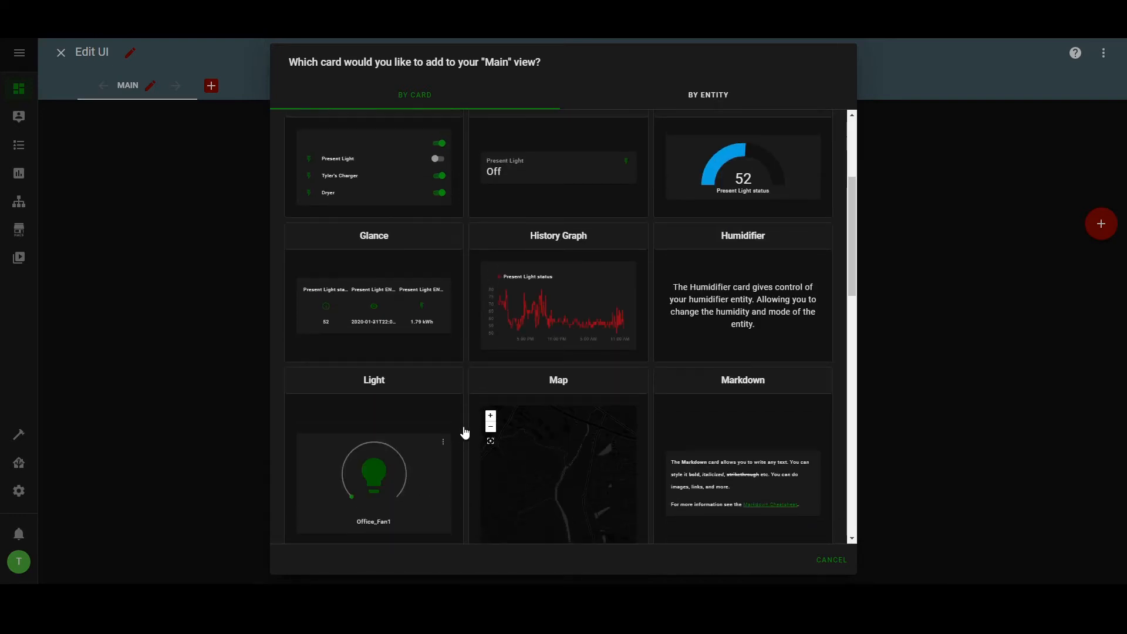
scroll(462, 431, "up", 4)
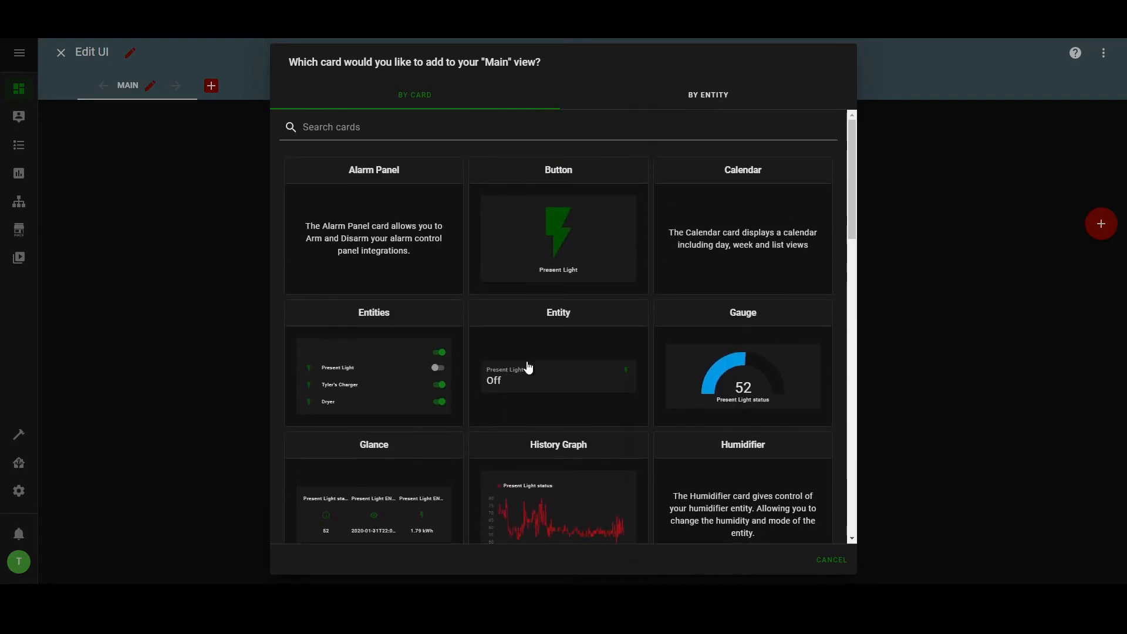
left_click(568, 234)
- Set the button card's entity to input_boolean.timer_automation
left_click(375, 136)
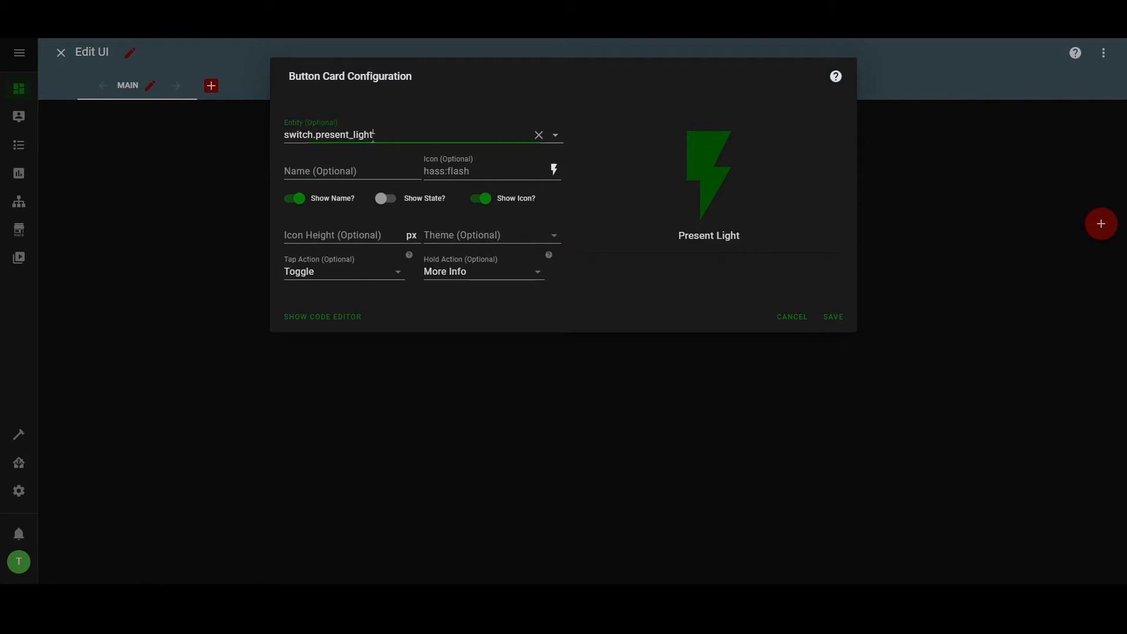
key("BackSpace")
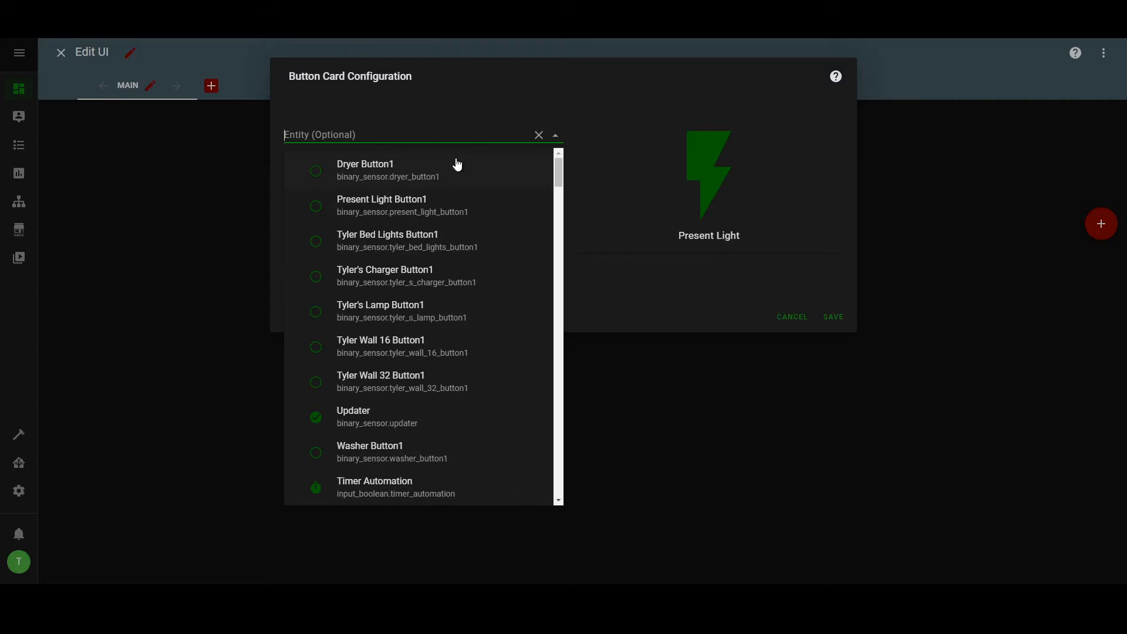
type("timer")
left_click(449, 178)
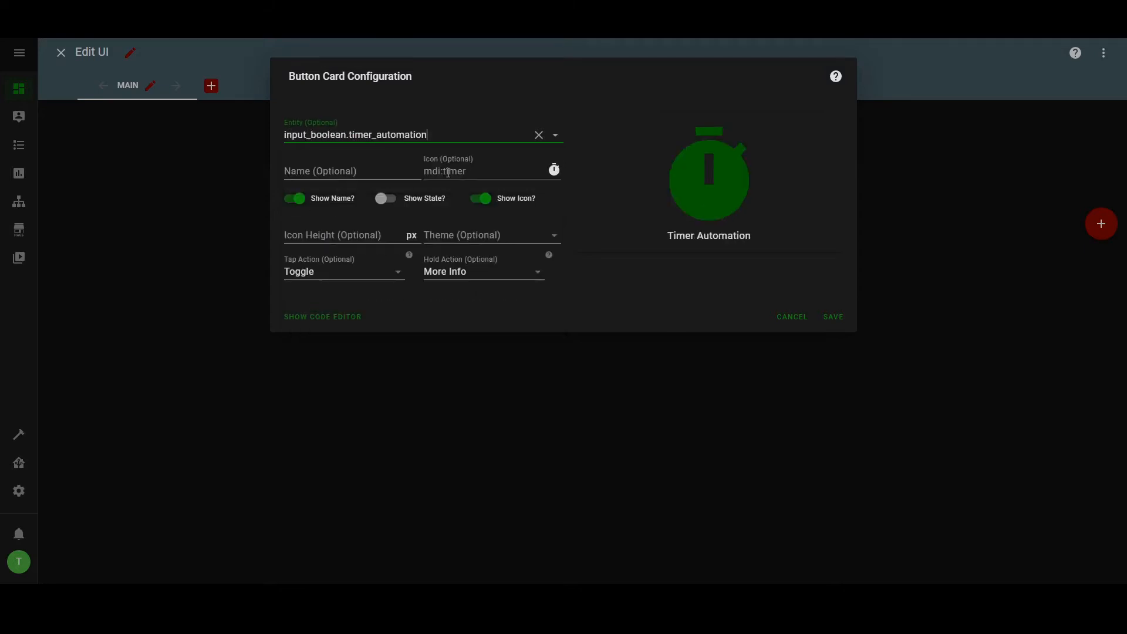
left_click(657, 311)
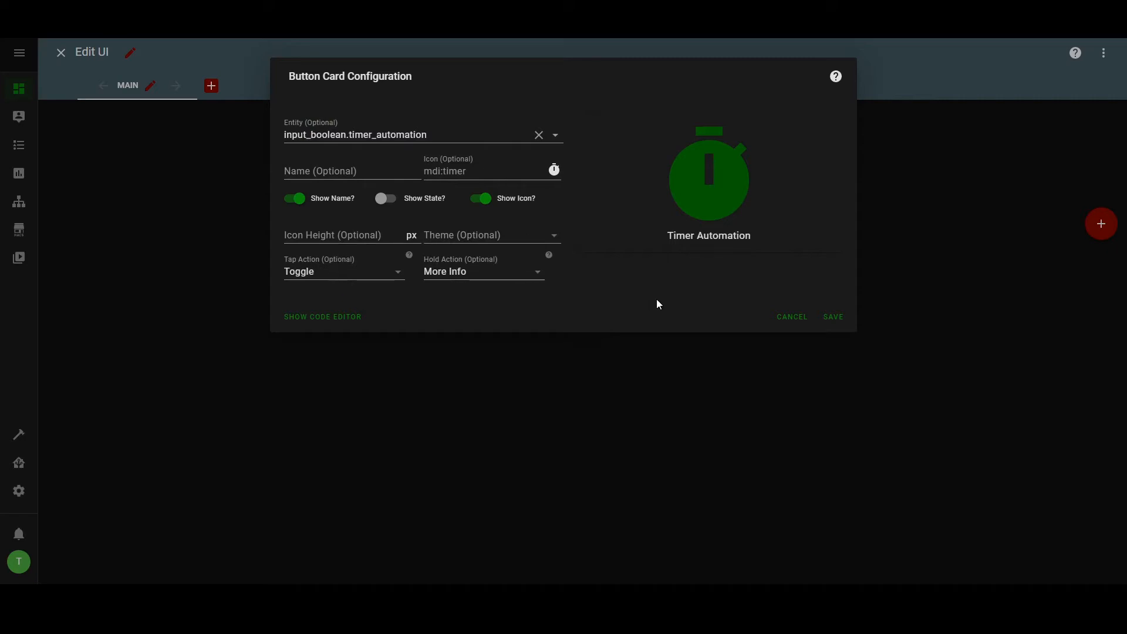
- Review the card's action options, keep Toggle for tap and More Info for hold, and save the button card
left_click(337, 282)
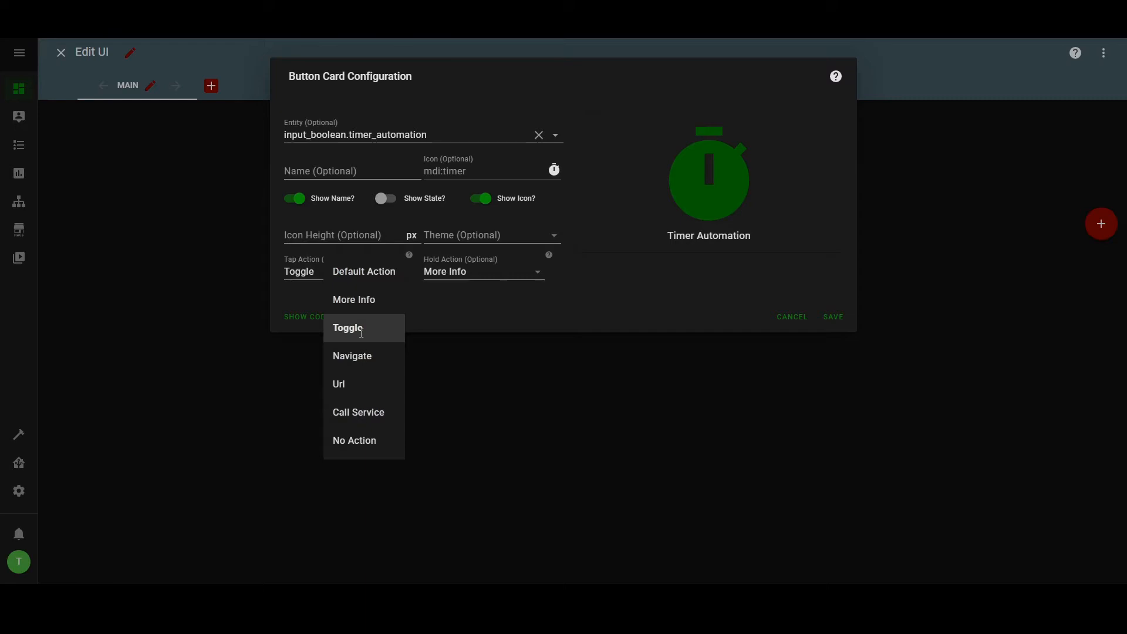
left_click(452, 300)
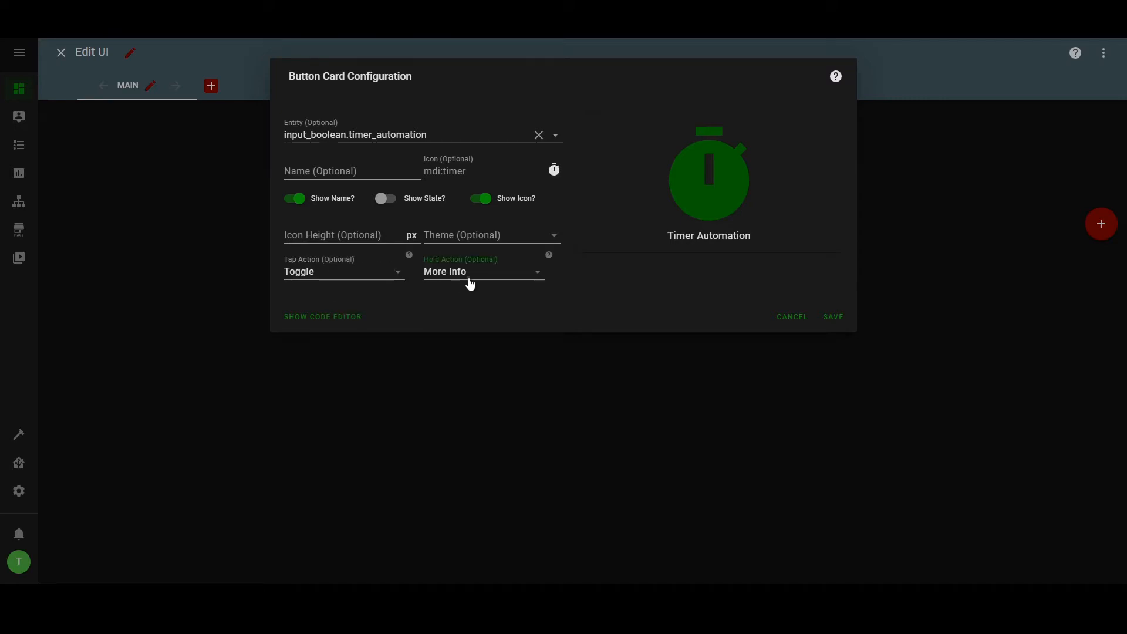
left_click(470, 284)
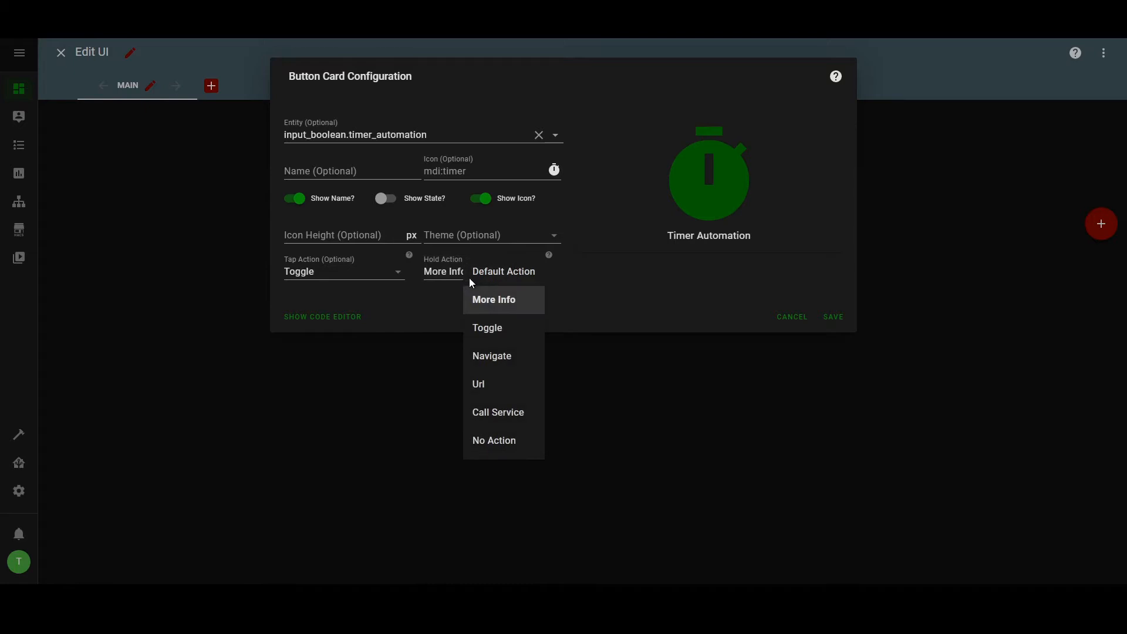
left_click(604, 298)
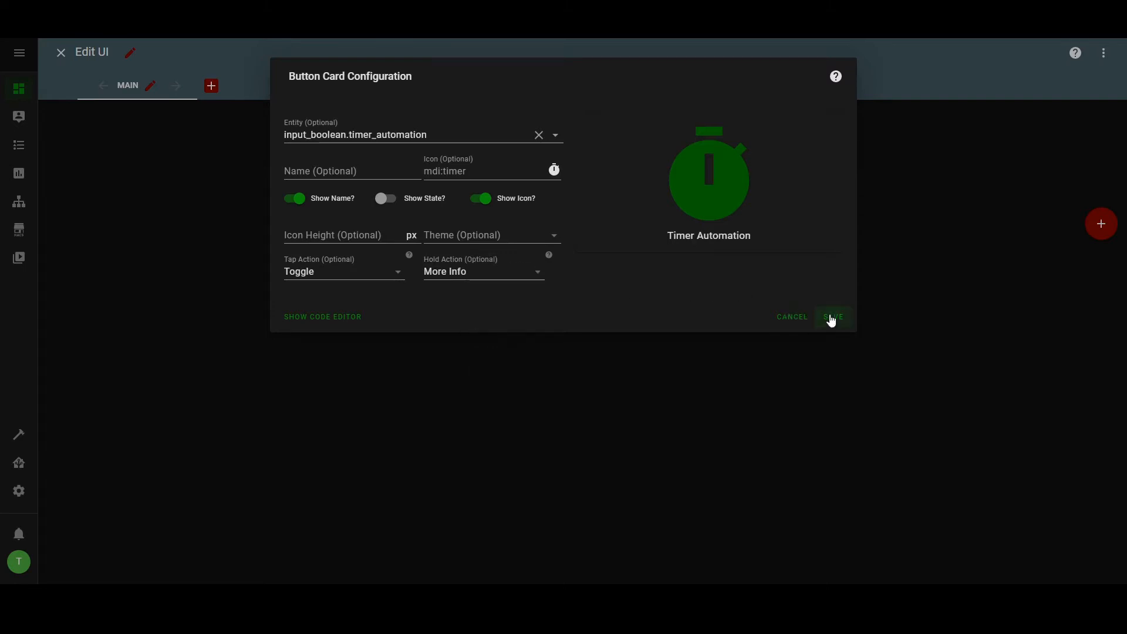
left_click(832, 319)
- Test the Timer Automation button by toggling it on and off, then view and close its more-info details
left_click(575, 301)
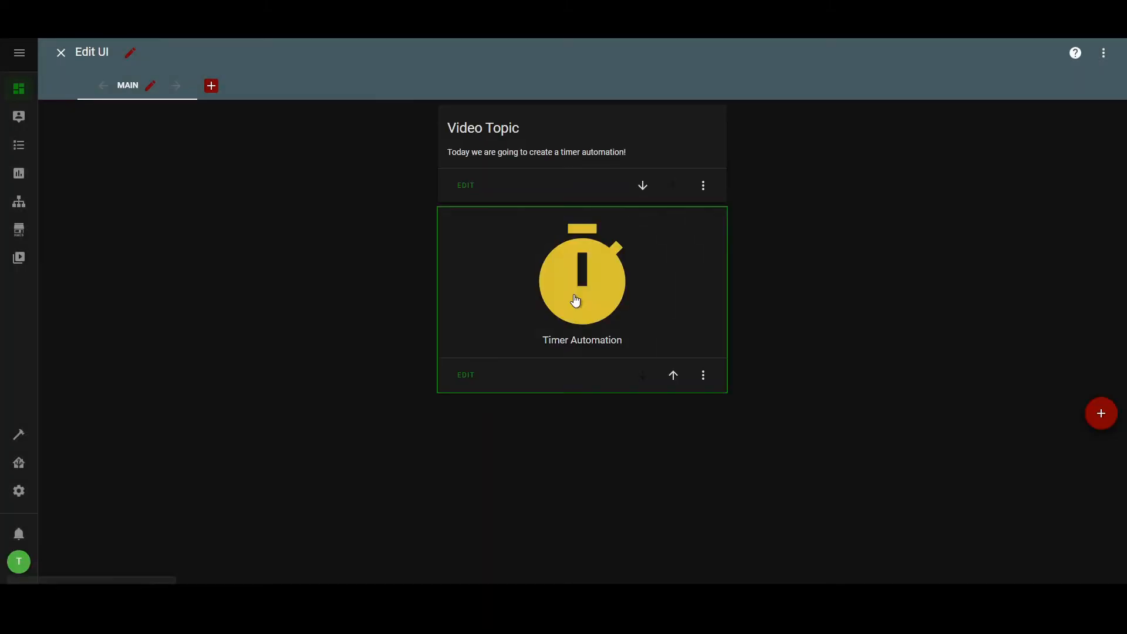
left_click(577, 300)
left_click(578, 298)
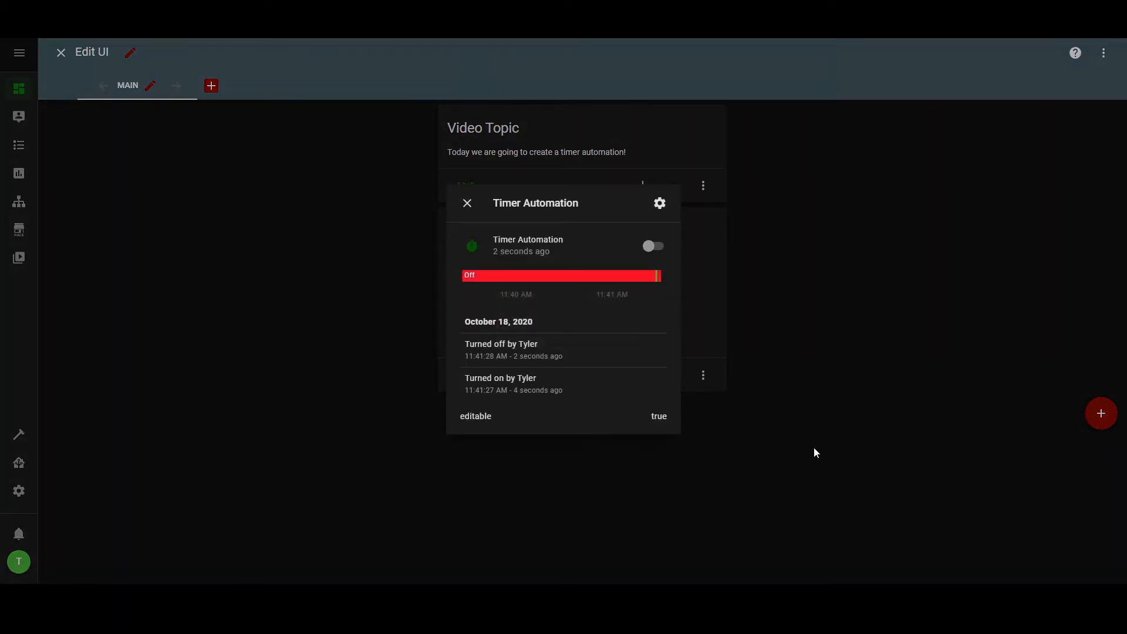
left_click(709, 405)
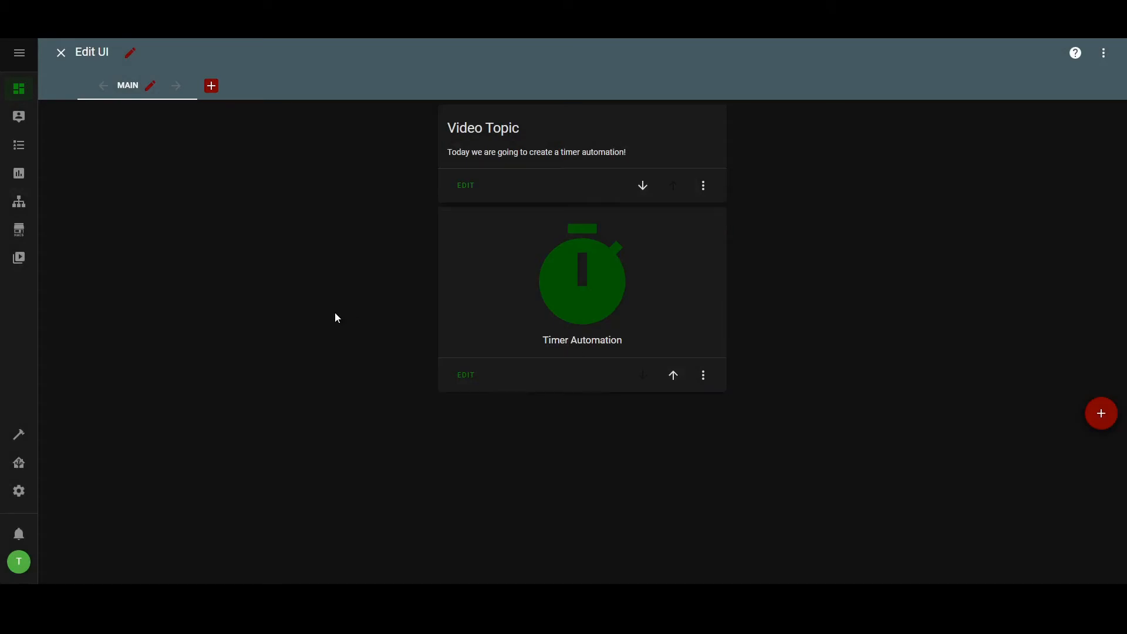
- Exit dashboard editing, try the Timer Automation button and open the Node-RED editor
left_click(62, 52)
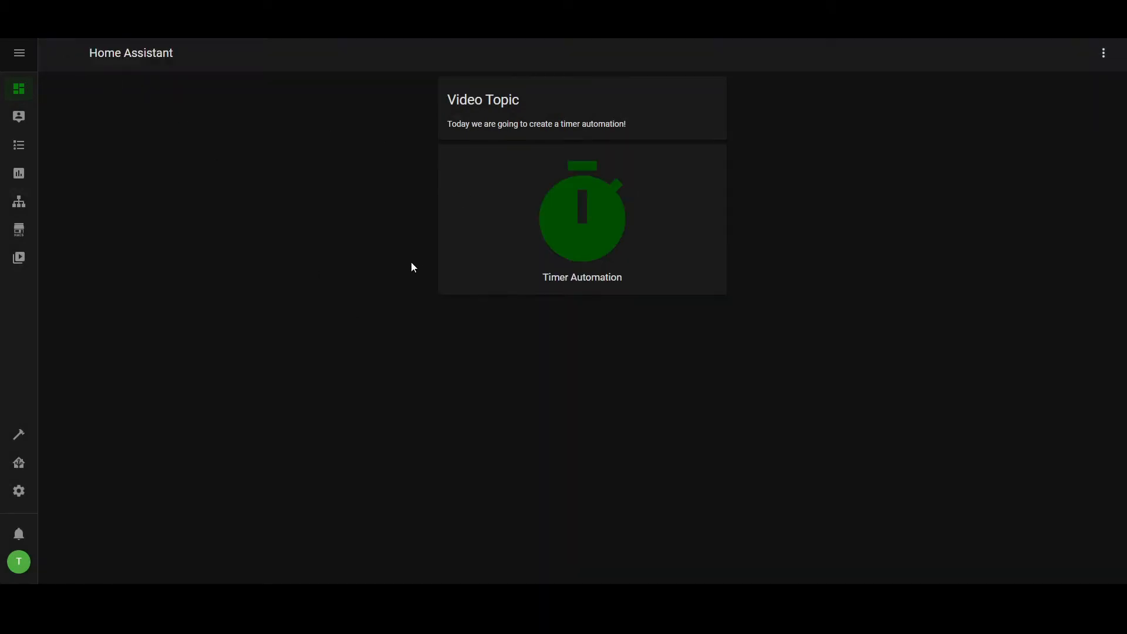
left_click(586, 241)
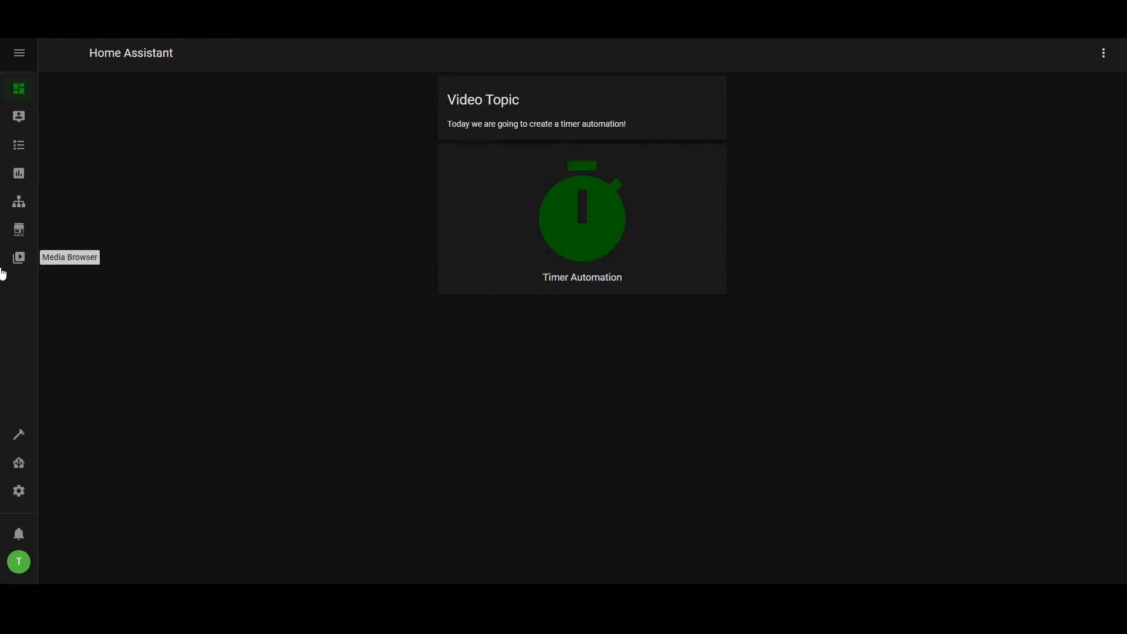
left_click(18, 212)
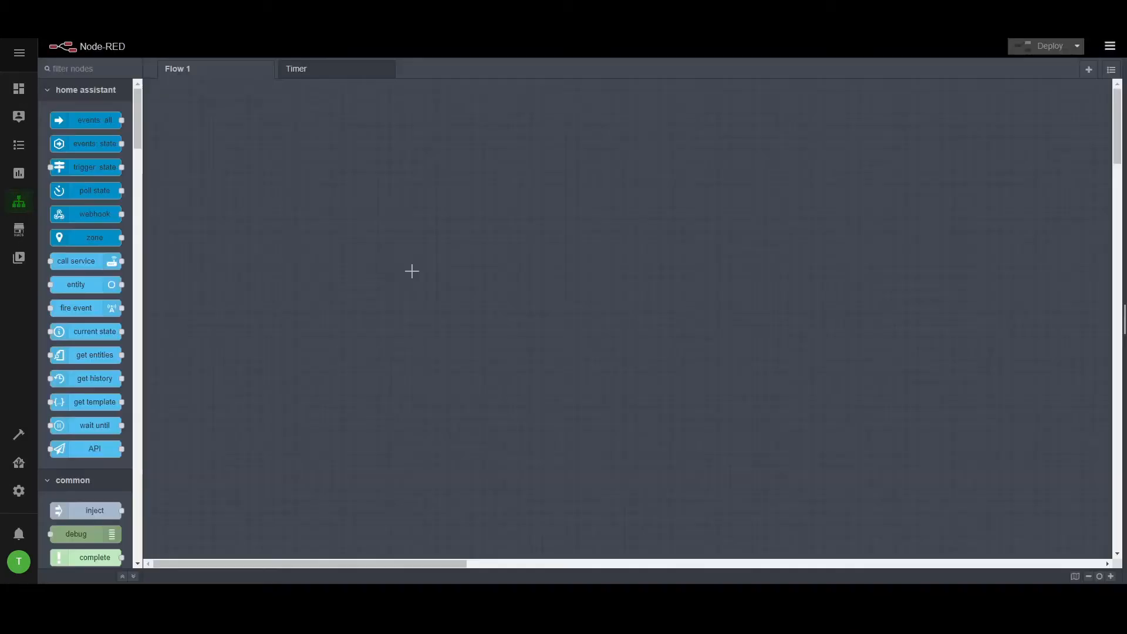
- Add an events: state node to the Timer flow for input_boolean.timer_automation with If State is on, and deploy it
left_click(342, 76)
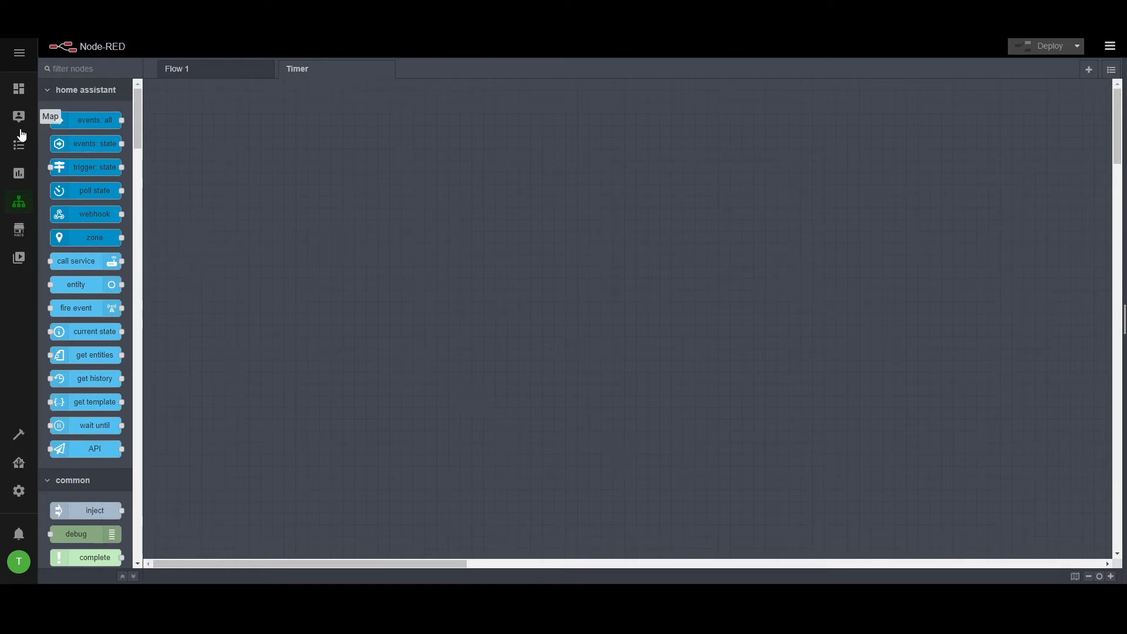
left_click_drag(68, 138, 291, 191)
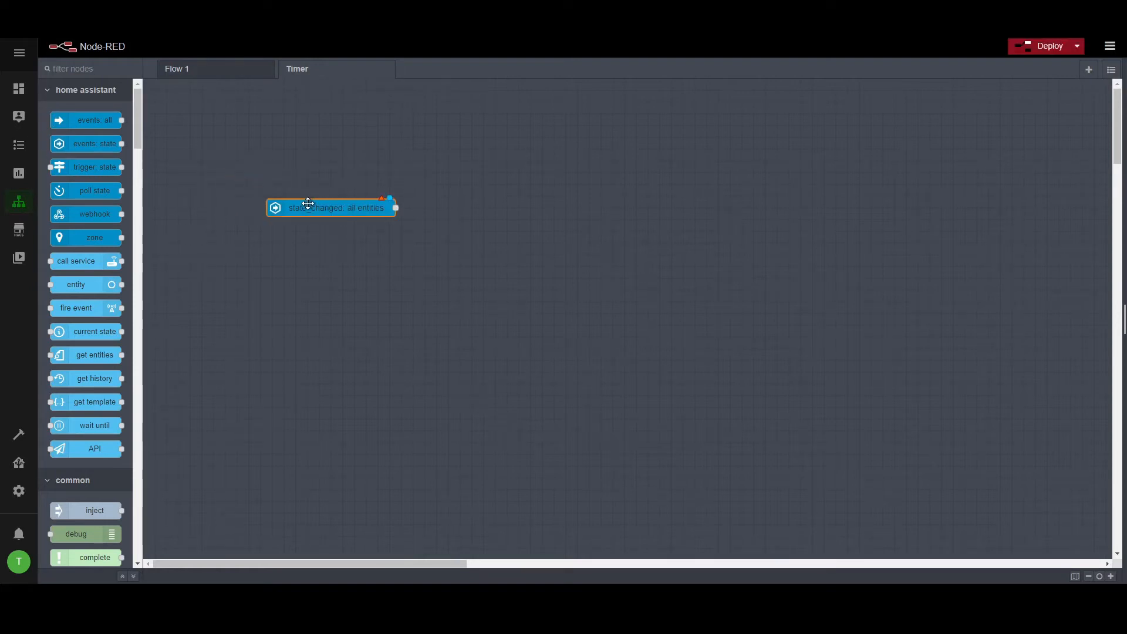
double_click(327, 202)
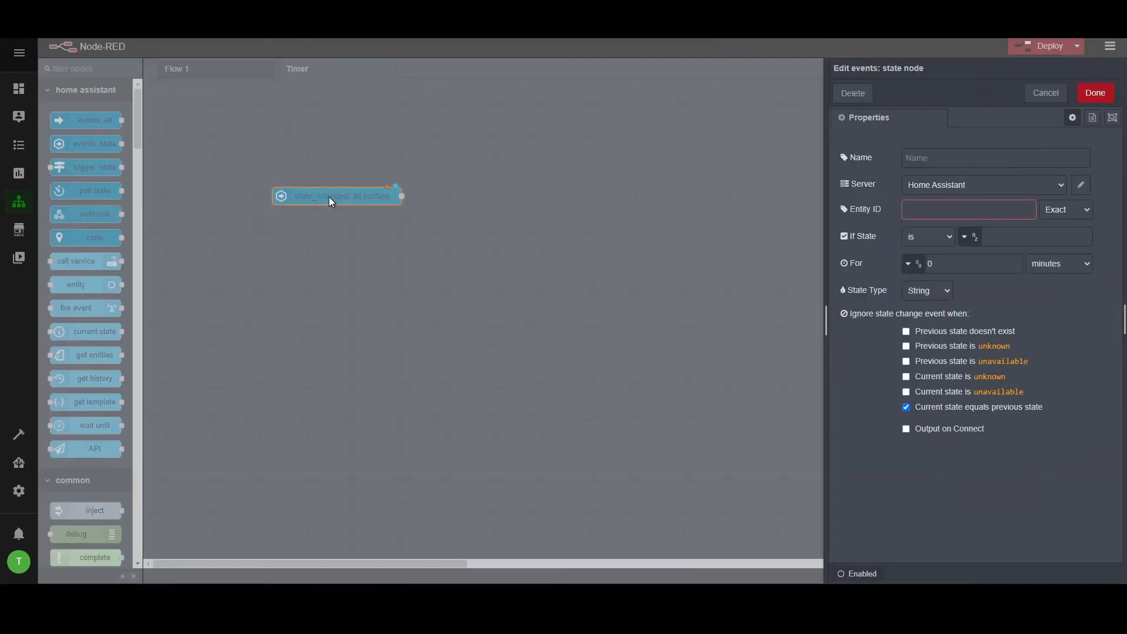
type("timer")
left_click(918, 228)
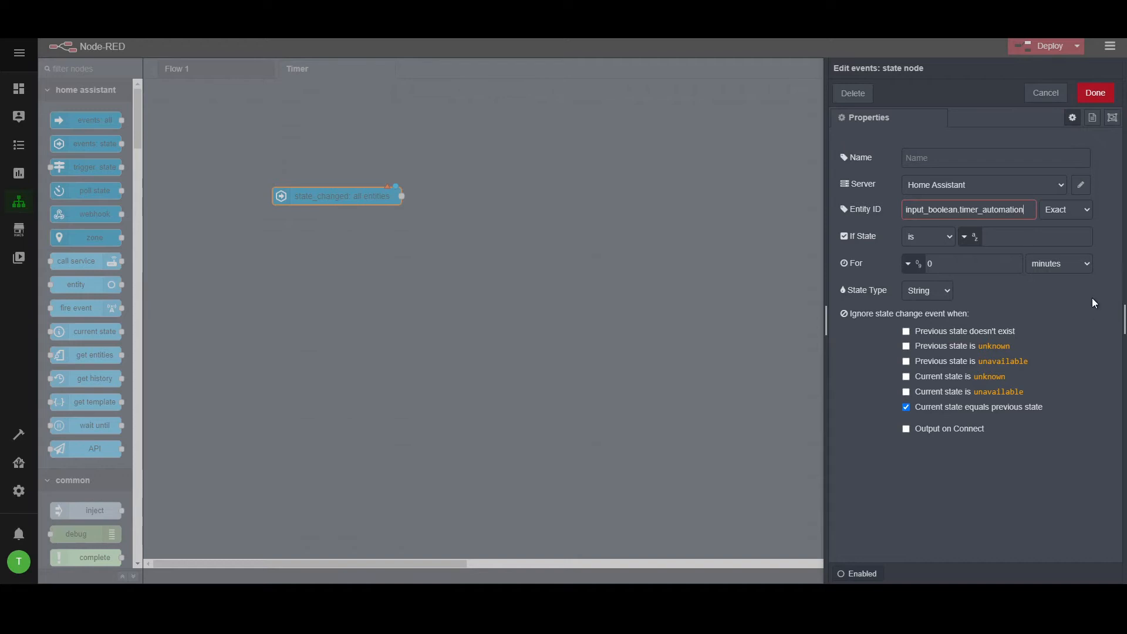
left_click(1019, 236)
type("on")
left_click(1097, 94)
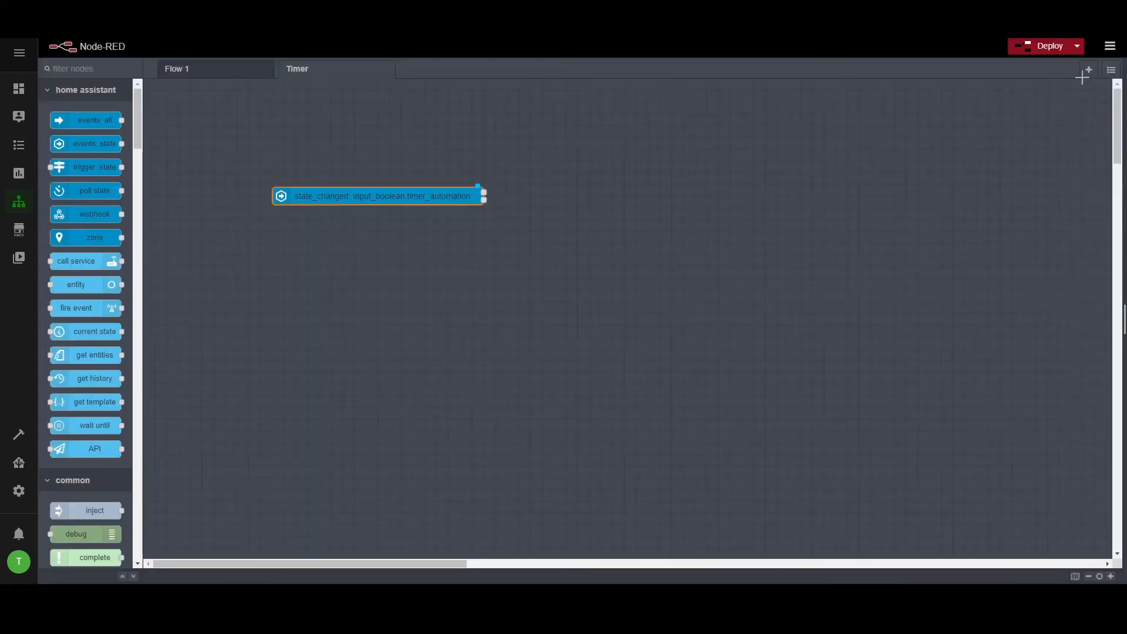
left_click(1035, 47)
- Move the state node closer to the start of the canvas, name it Timer Starts and deploy the change
left_click_drag(319, 188, 214, 201)
double_click(225, 209)
left_click(945, 158)
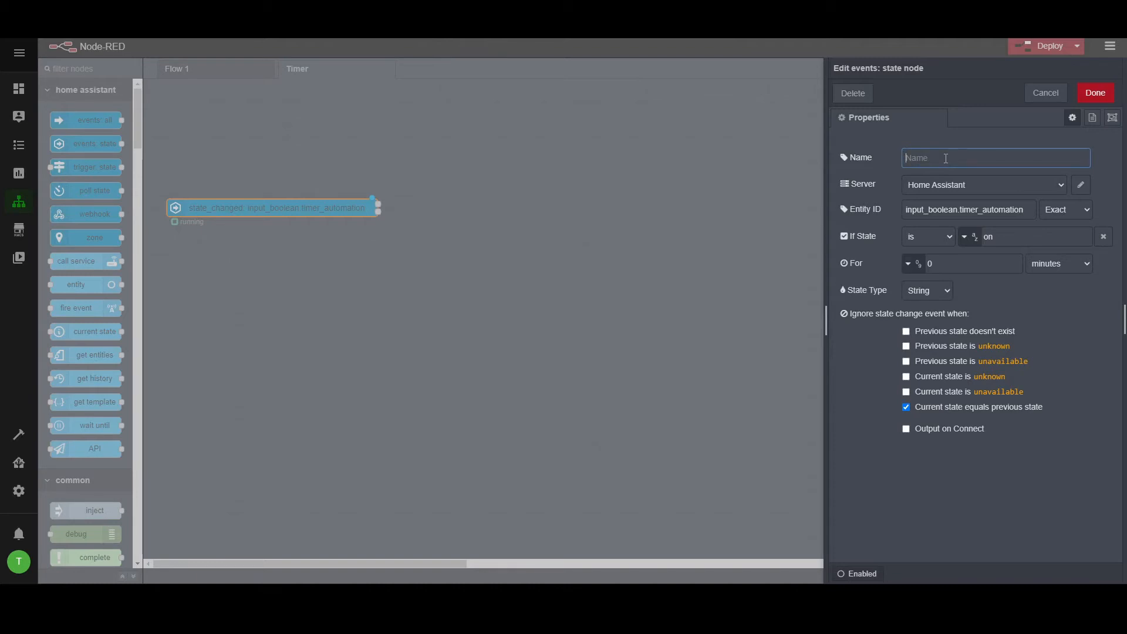
left_click(528, 621)
type("Timer")
type(" Staert=")
key("BackSpace")
key("BackSpace")
key("BackSpace")
key("BackSpace")
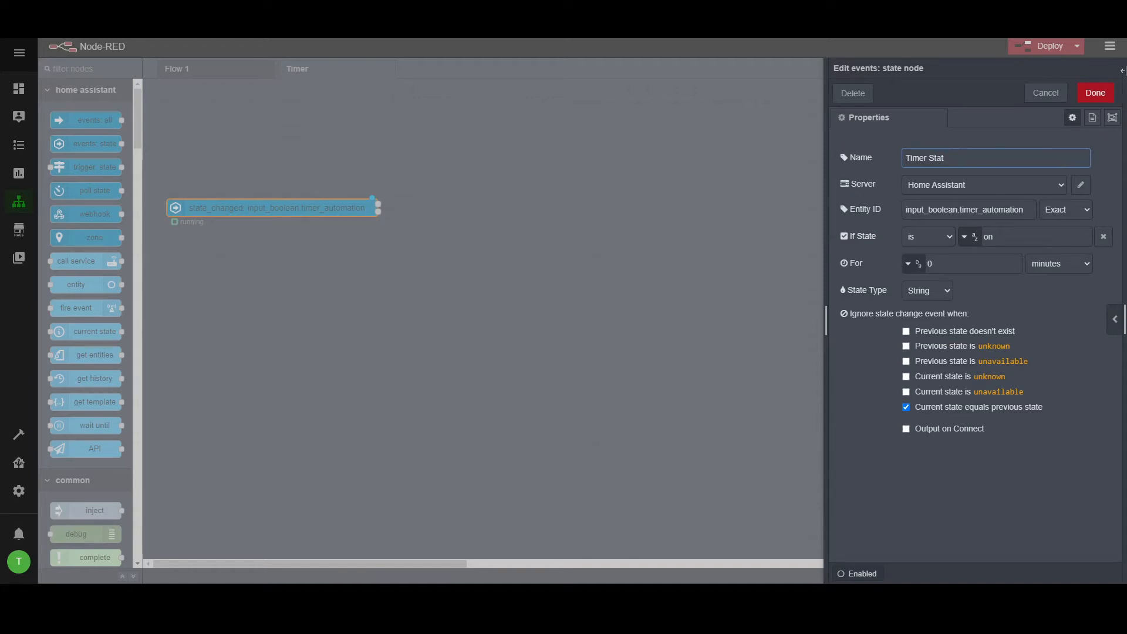
type("rts")
left_click(1096, 93)
left_click(1046, 45)
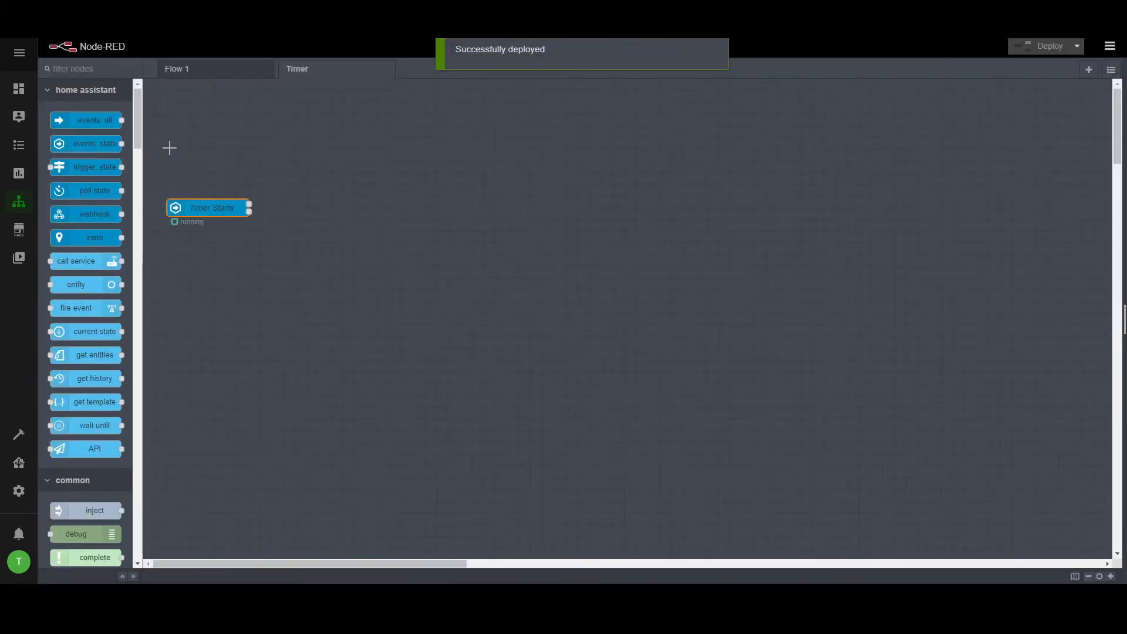
- Find the timer nodes in the palette and place a stoptimer node after Timer Starts
left_click(106, 70)
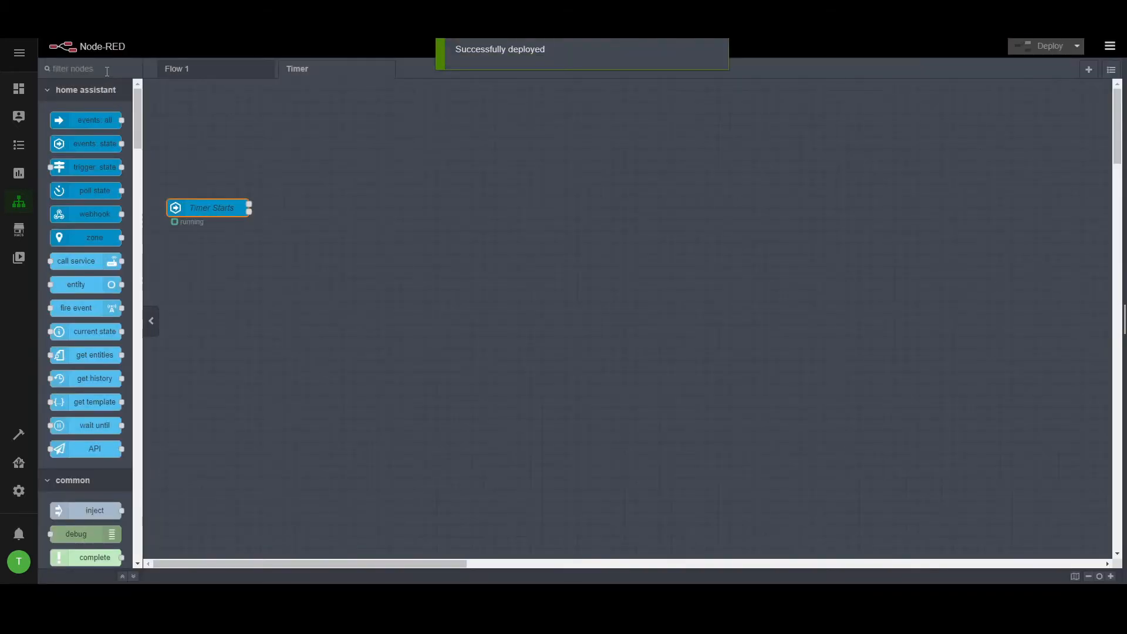
type("timer")
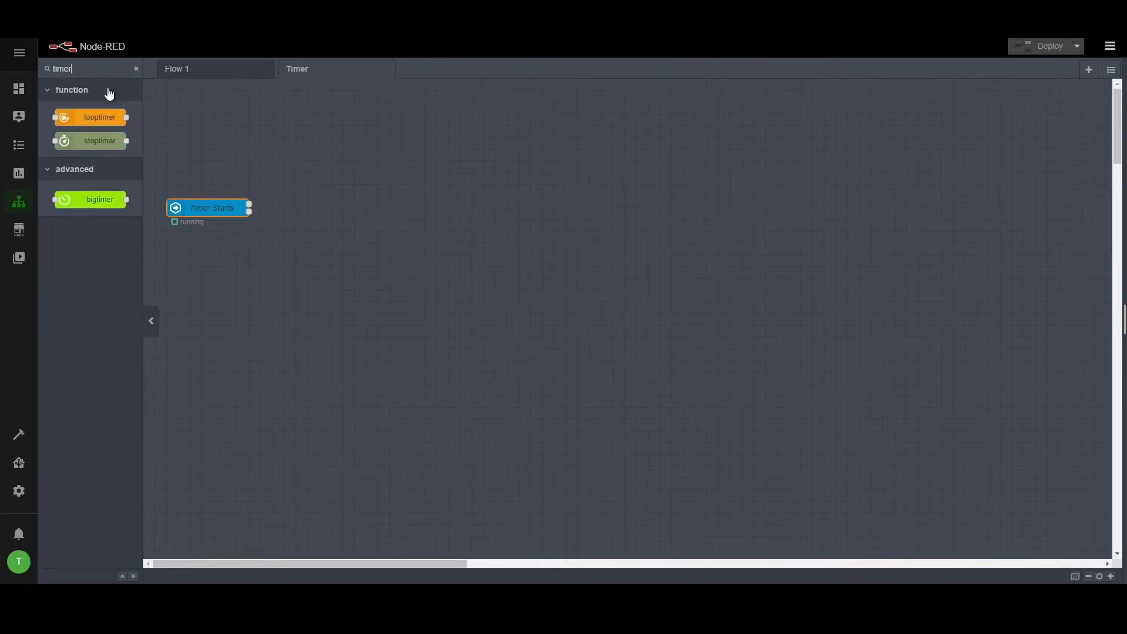
left_click_drag(97, 141, 352, 204)
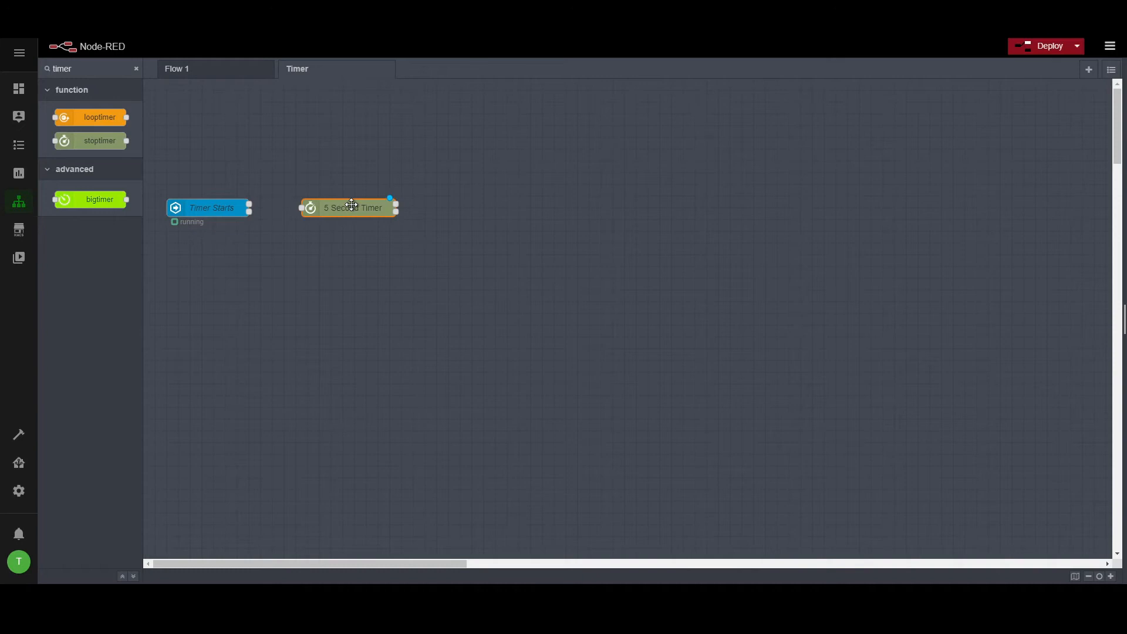
- Place a delay node above the stoptimer, compare the settings of both nodes, and delete the delay node
double_click(109, 67)
type("delay")
left_click_drag(118, 118, 351, 168)
double_click(351, 170)
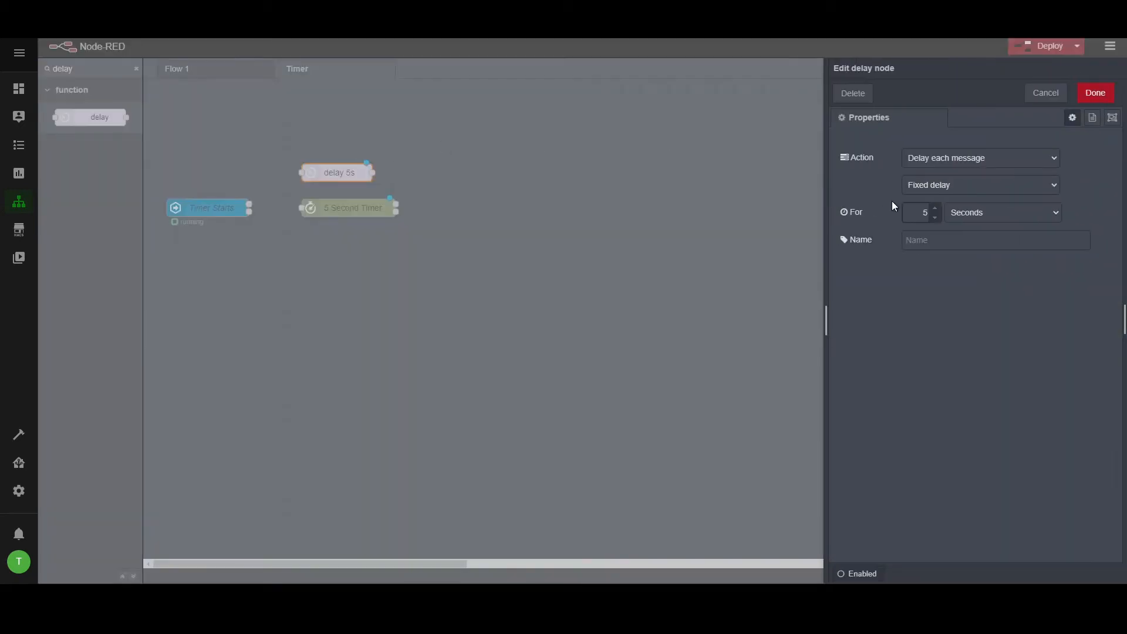
left_click(642, 265)
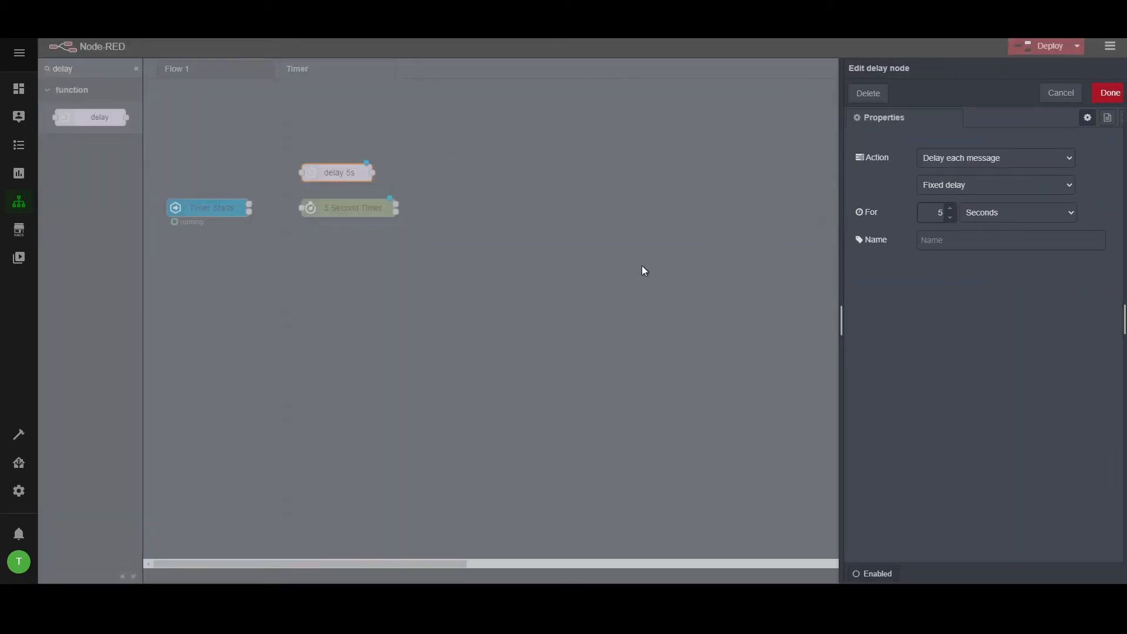
double_click(319, 202)
left_click(536, 247)
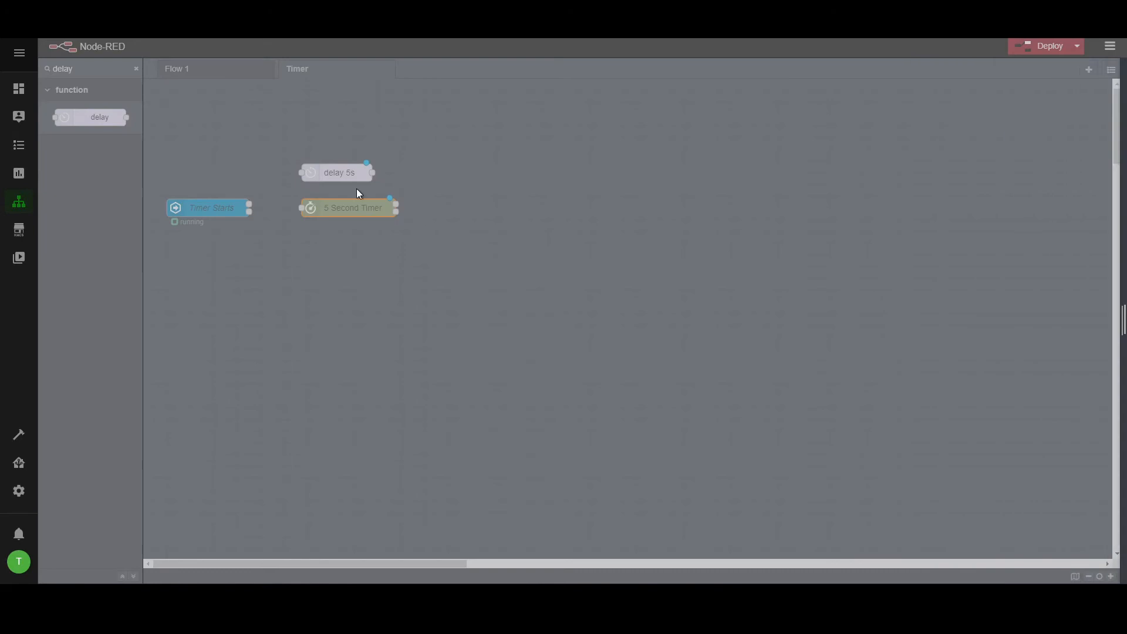
left_click(320, 173)
key("Delete")
- Set the stoptimer node's duration to 30 seconds and align the node in line with Timer Starts
mouse_move(346, 213)
left_mouse_down()
mouse_move(330, 222)
mouse_move(341, 214)
left_mouse_up()
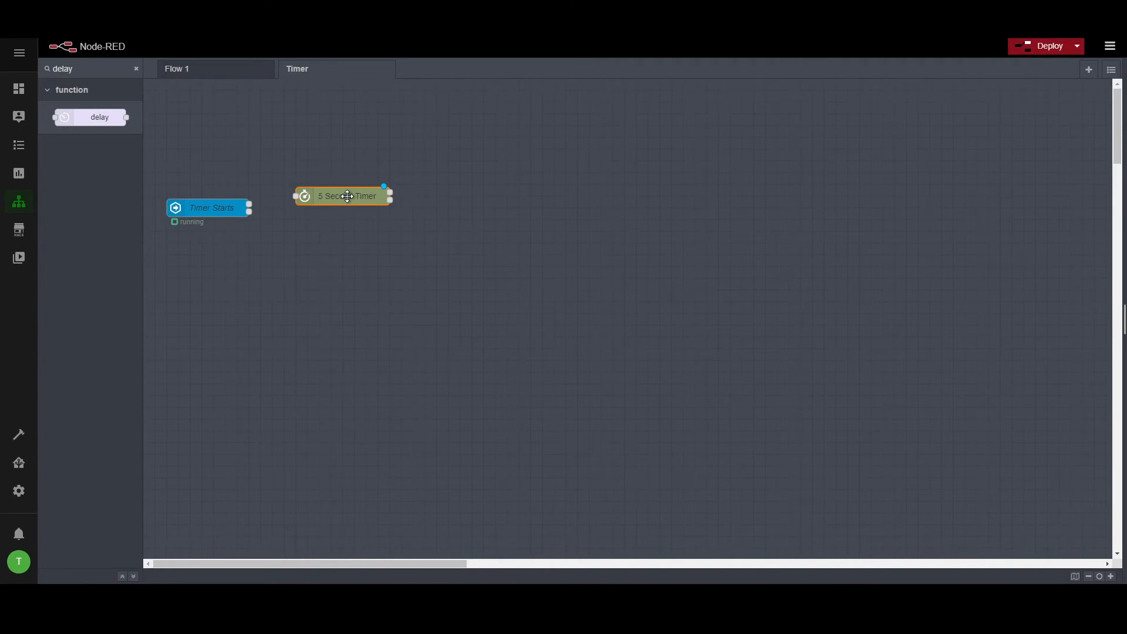
double_click(350, 196)
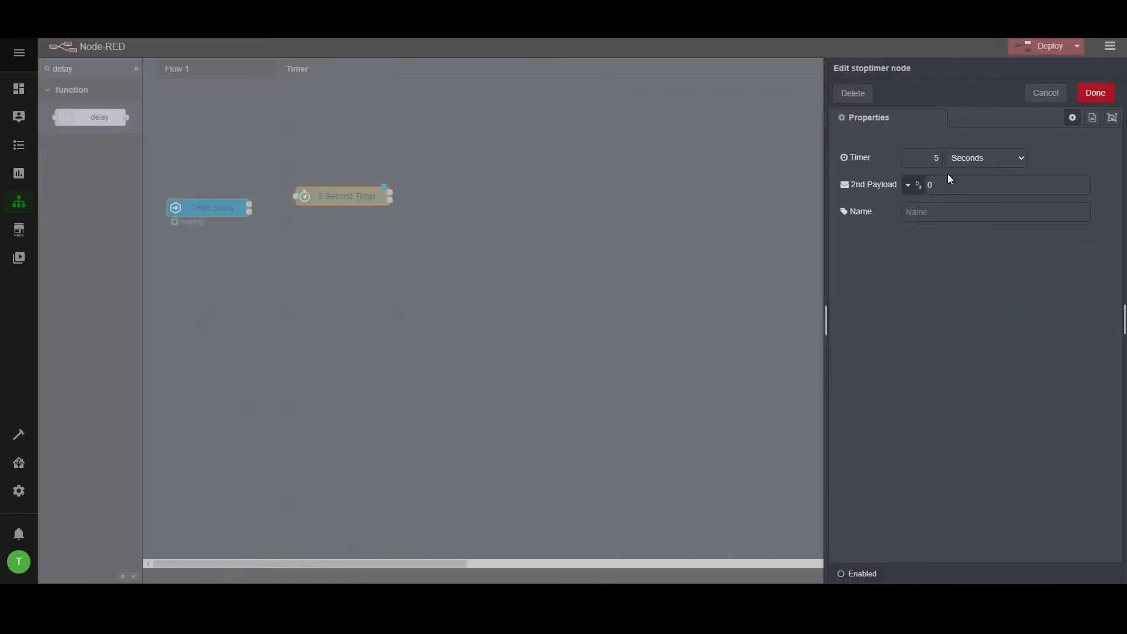
double_click(929, 162)
left_click(1096, 94)
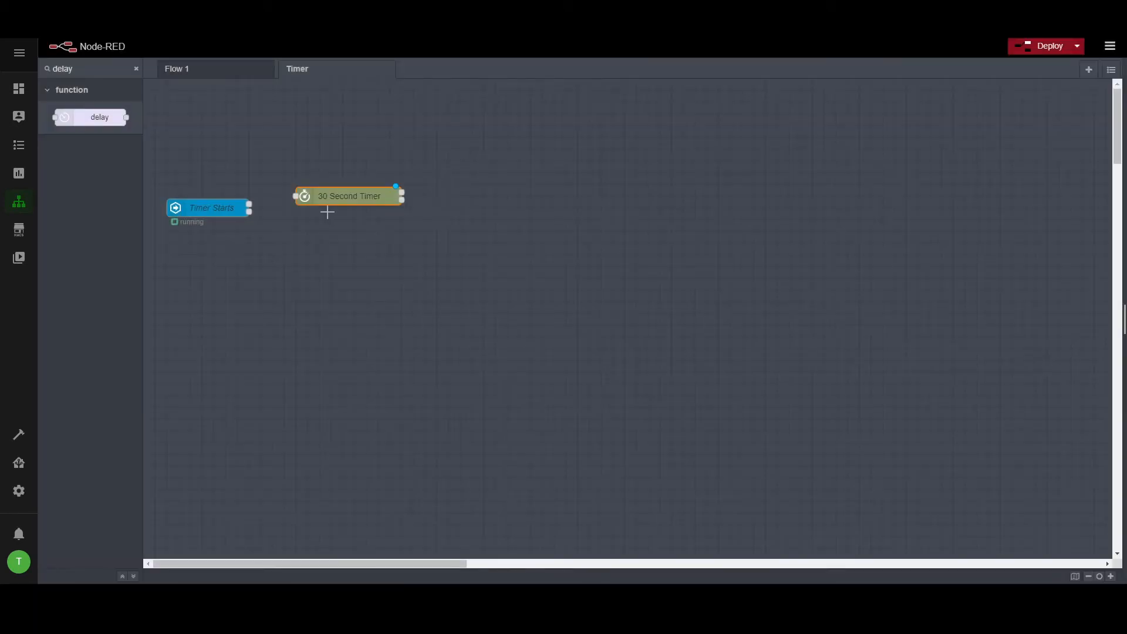
left_click_drag(322, 201, 322, 213)
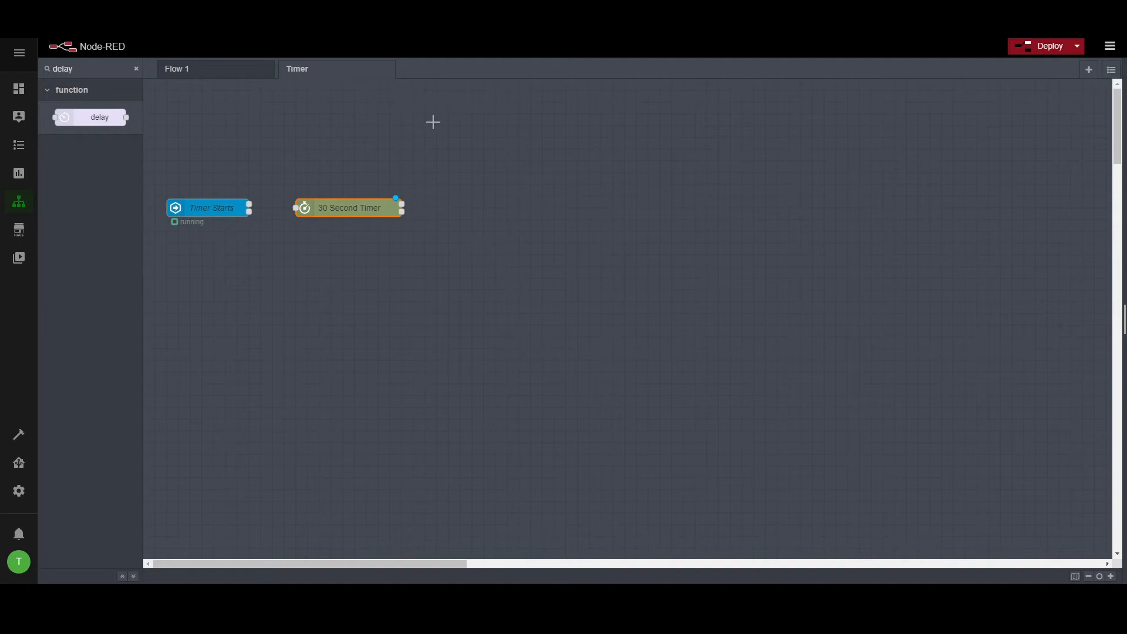
- Review the time unit options of the stoptimer node and keep it set to Seconds
double_click(368, 208)
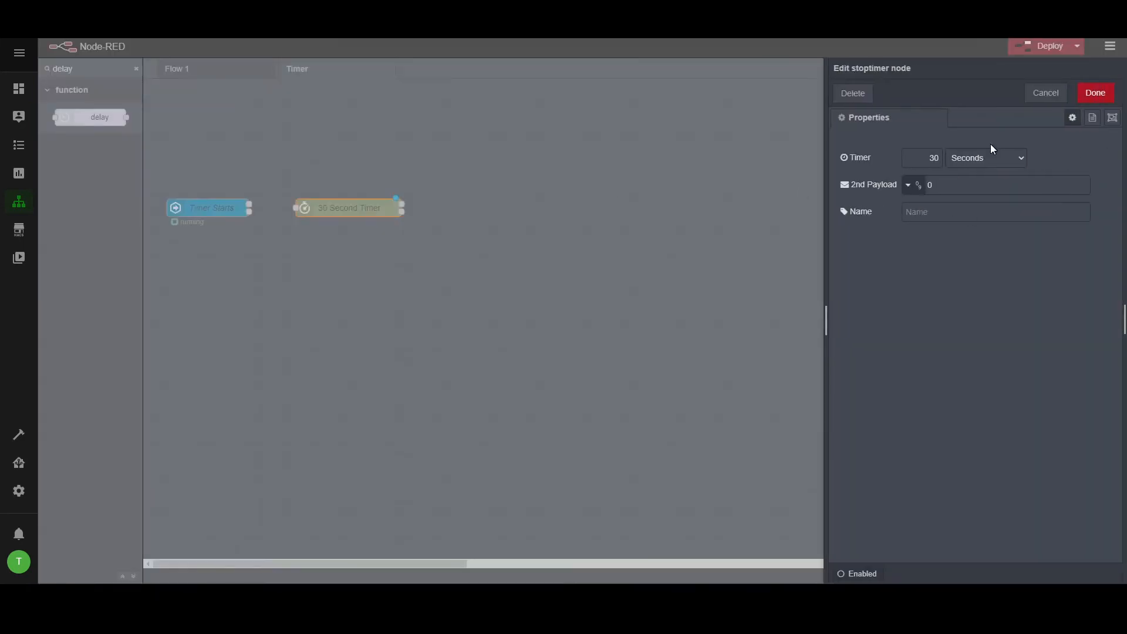
left_click(973, 214)
left_click(983, 164)
left_click(965, 236)
left_click(975, 164)
left_click(981, 160)
left_click(980, 162)
left_click(984, 214)
left_click(986, 164)
left_click(979, 199)
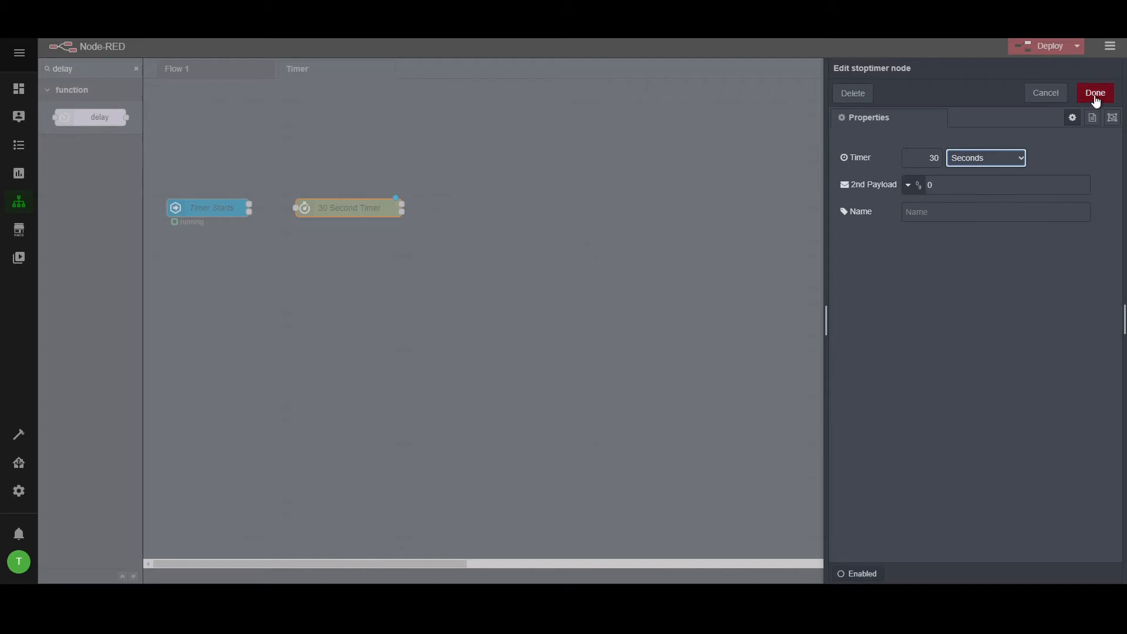
left_click(1095, 94)
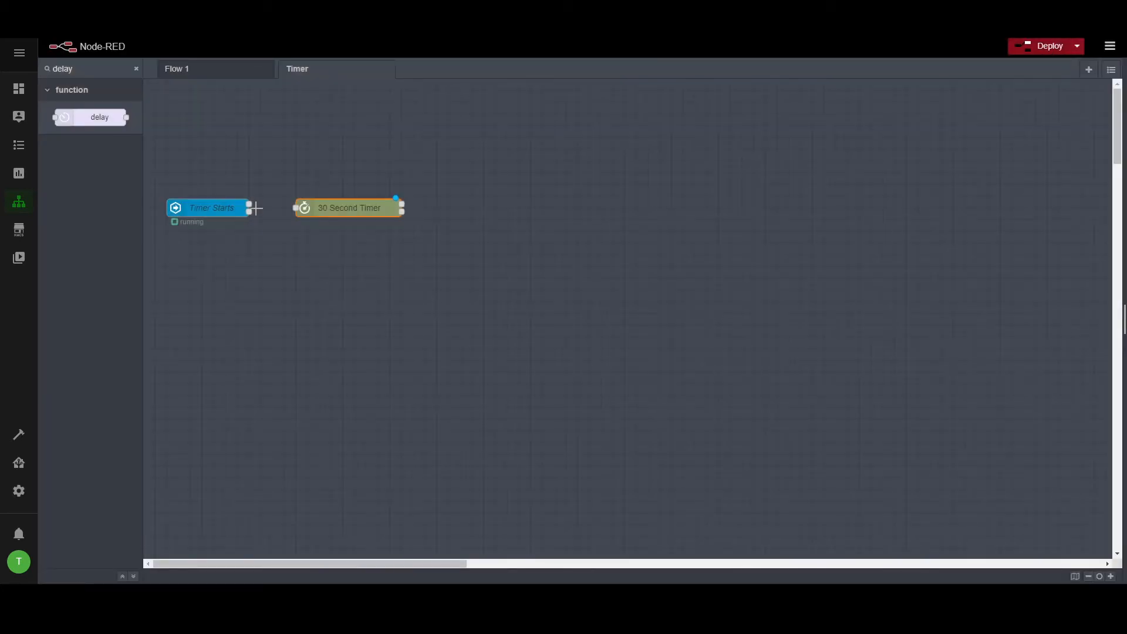
- Connect the first output of Timer Starts to the 30-second stoptimer node and deploy the flow
left_click_drag(249, 204, 296, 208)
left_click(1043, 53)
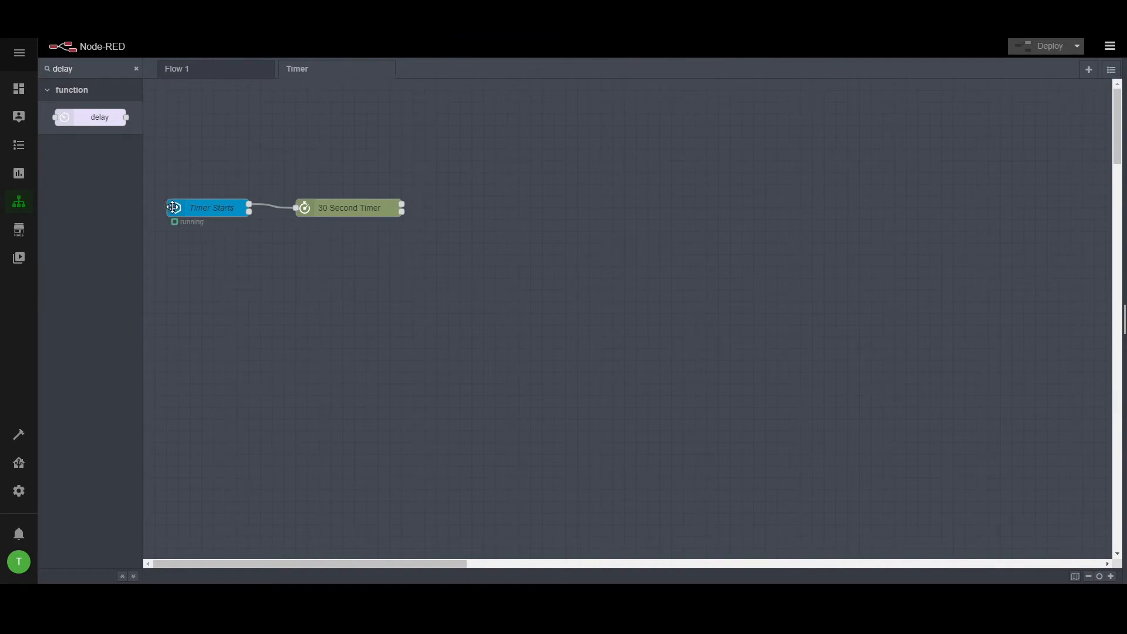
- Trigger Timer Automation from the dashboard and return to the Node-RED Timer flow to check the status of its nodes
left_click(10, 89)
left_click(588, 244)
left_click(19, 201)
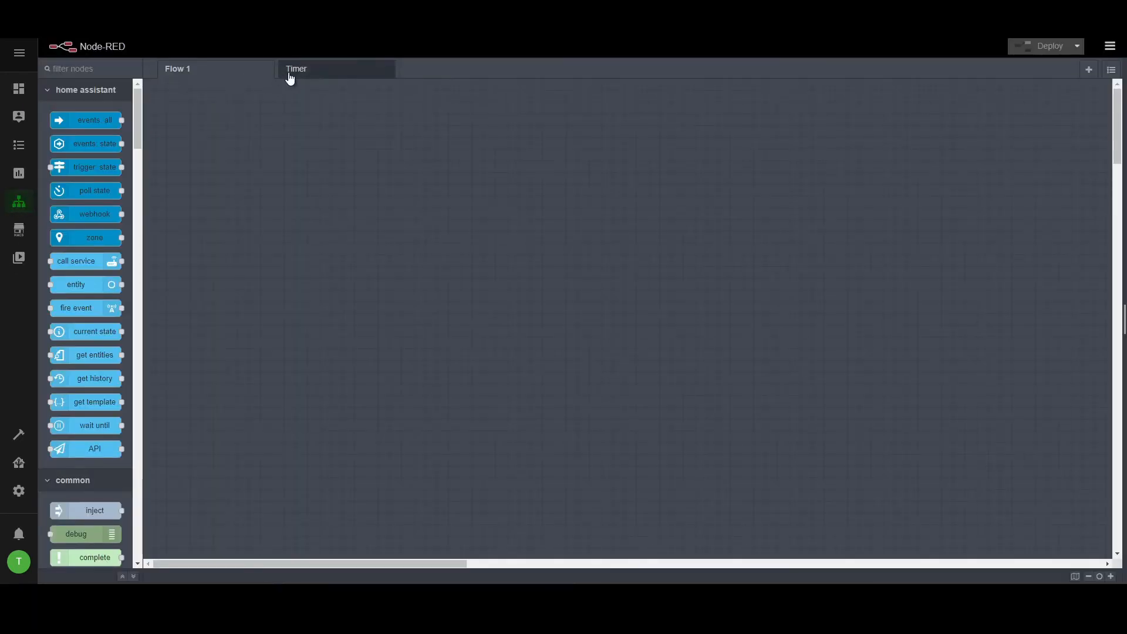
left_click(290, 78)
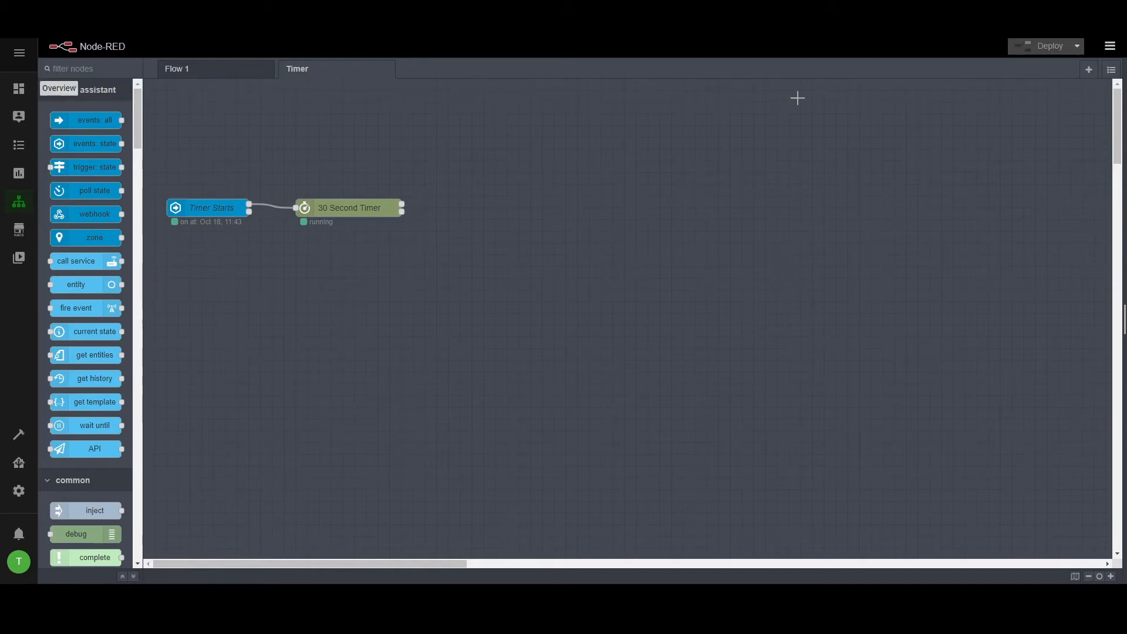
- Review the deploy types, place an unconfigured call service node below the existing nodes and deploy it as a test
left_click(1084, 46)
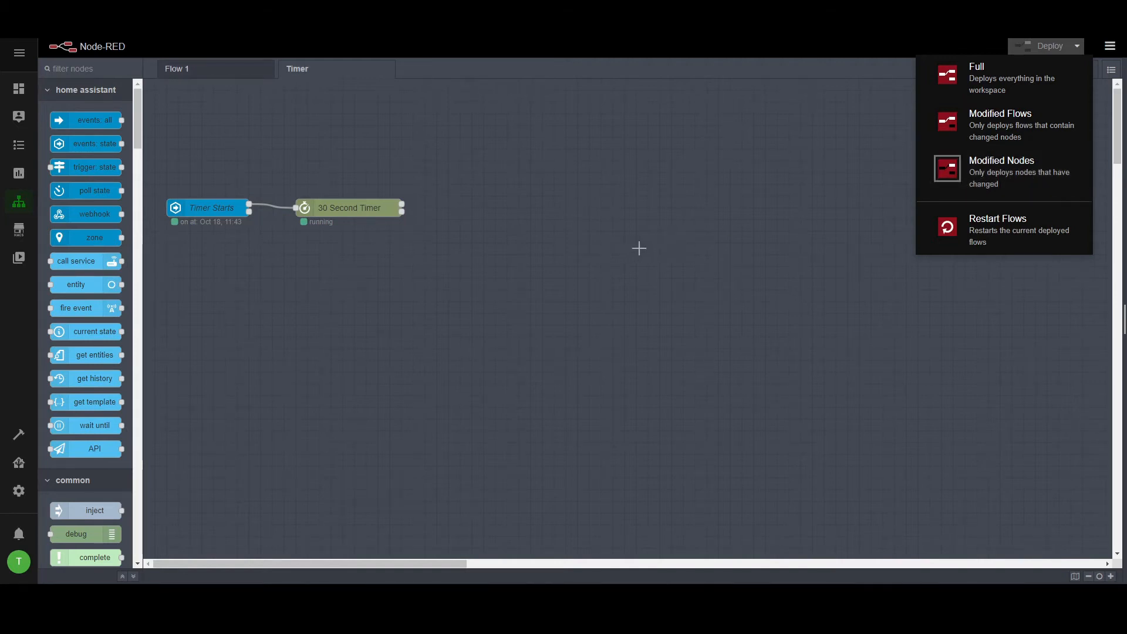
left_click(1081, 50)
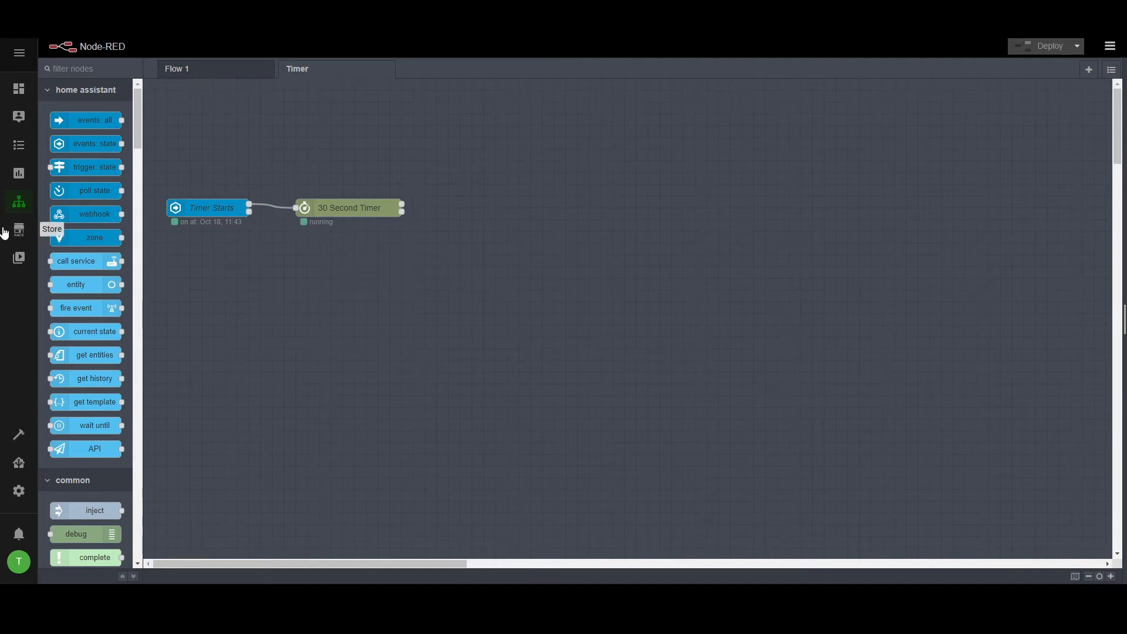
left_click_drag(85, 261, 288, 330)
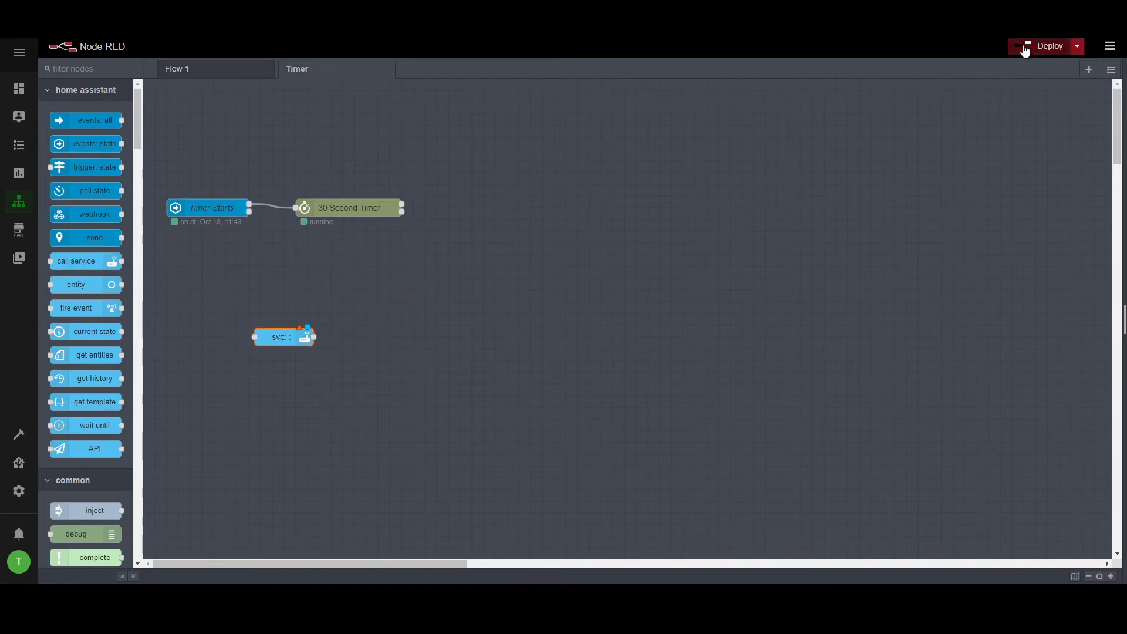
left_click(1027, 45)
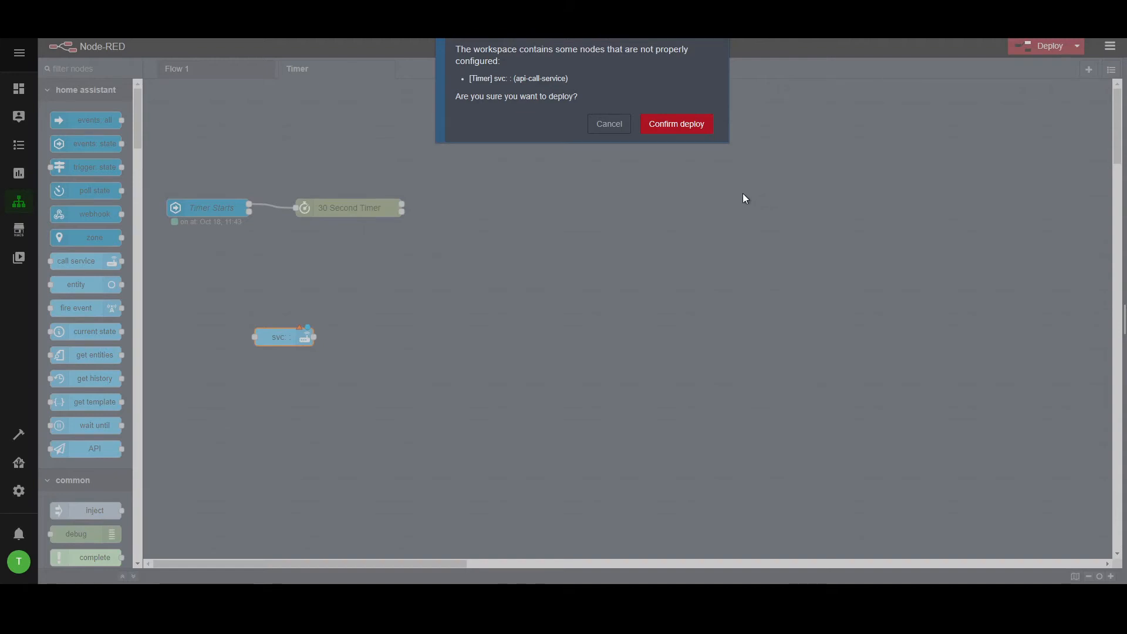
left_click(666, 122)
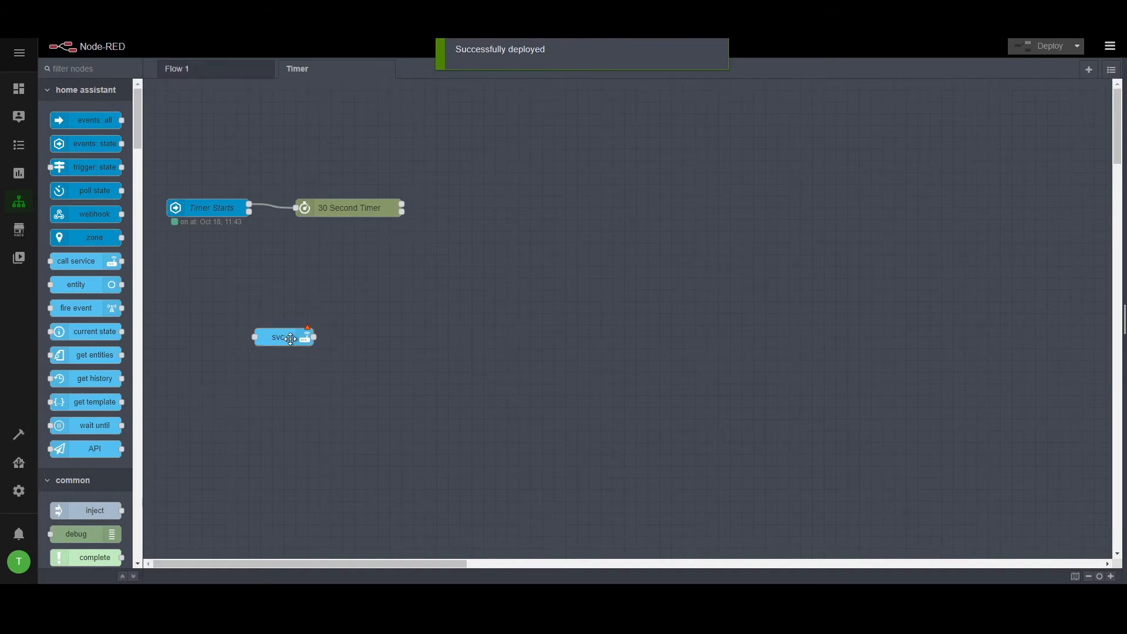
- Delete the unconfigured call service test node and deploy the flow again
left_click_drag(290, 339, 226, 314)
key("Delete")
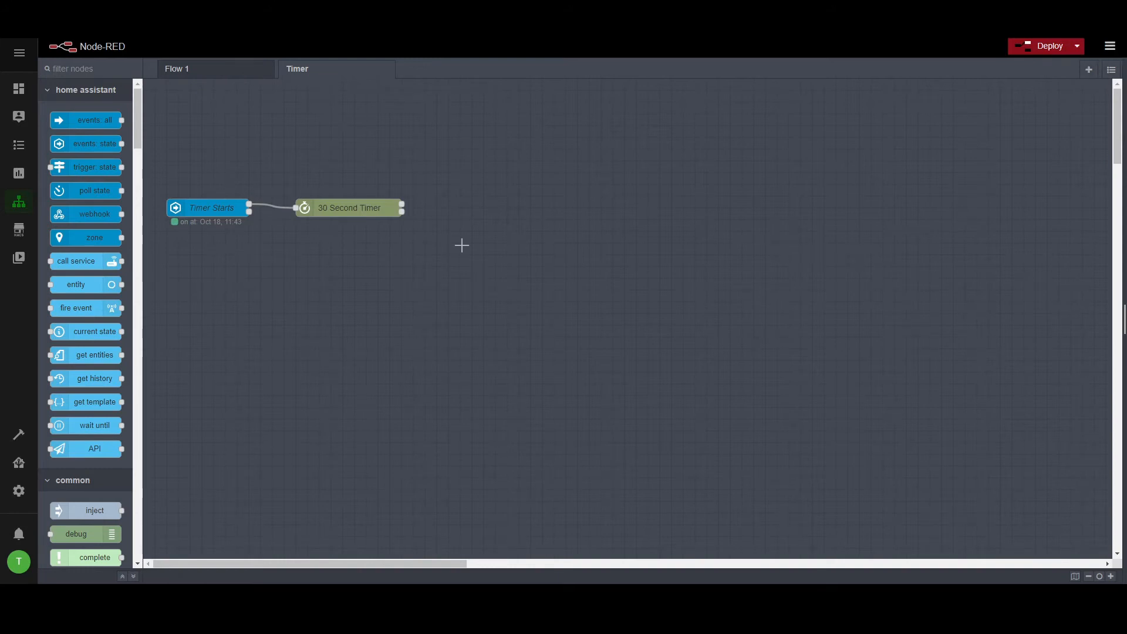
left_click(1035, 45)
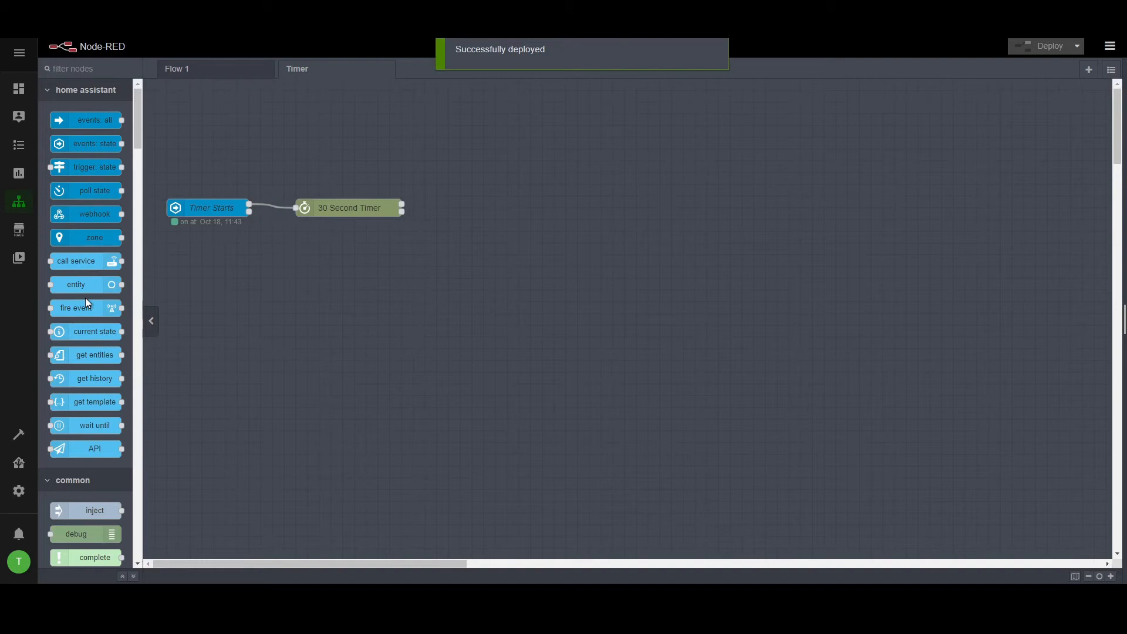
- Place a call service node to the right of the 30 Second Timer and name it Red Lights
left_click_drag(92, 262, 527, 204)
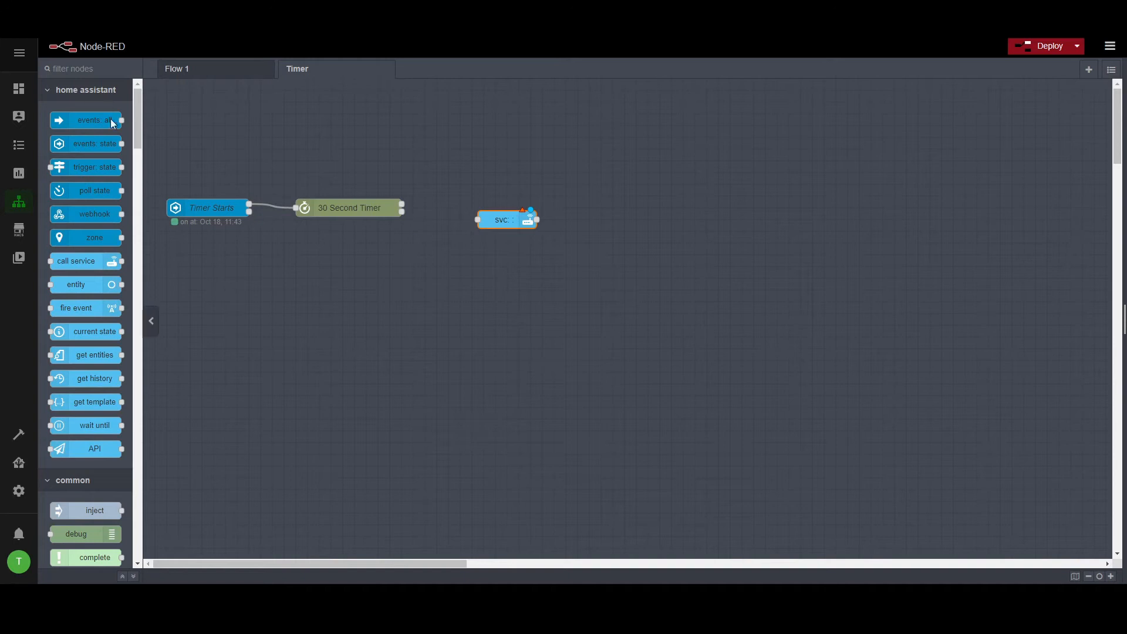
double_click(500, 225)
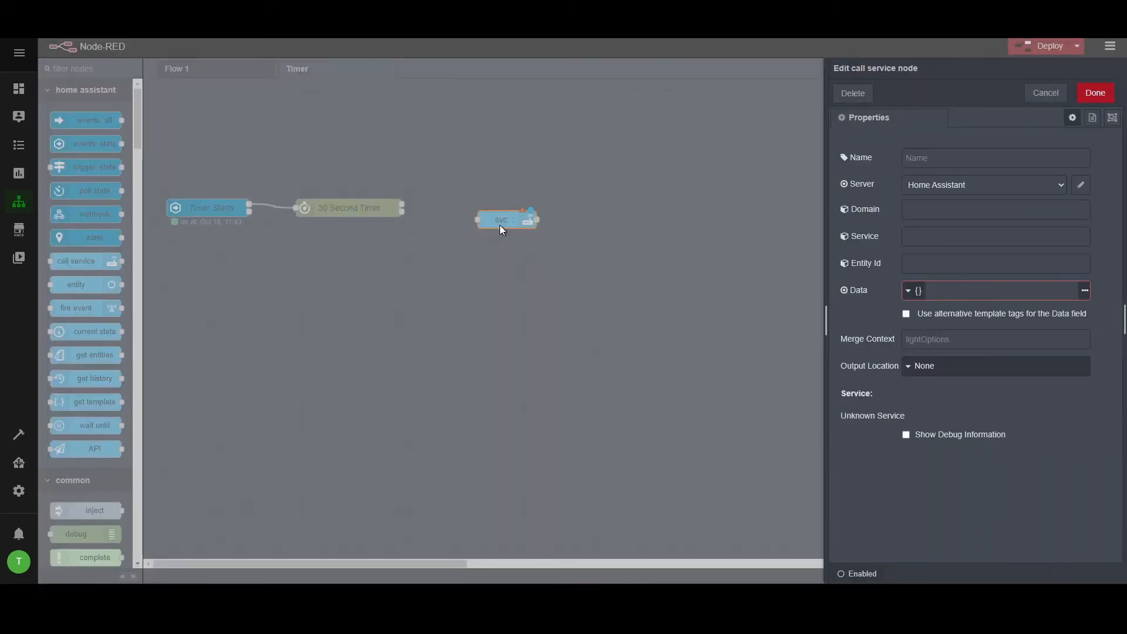
left_click(964, 158)
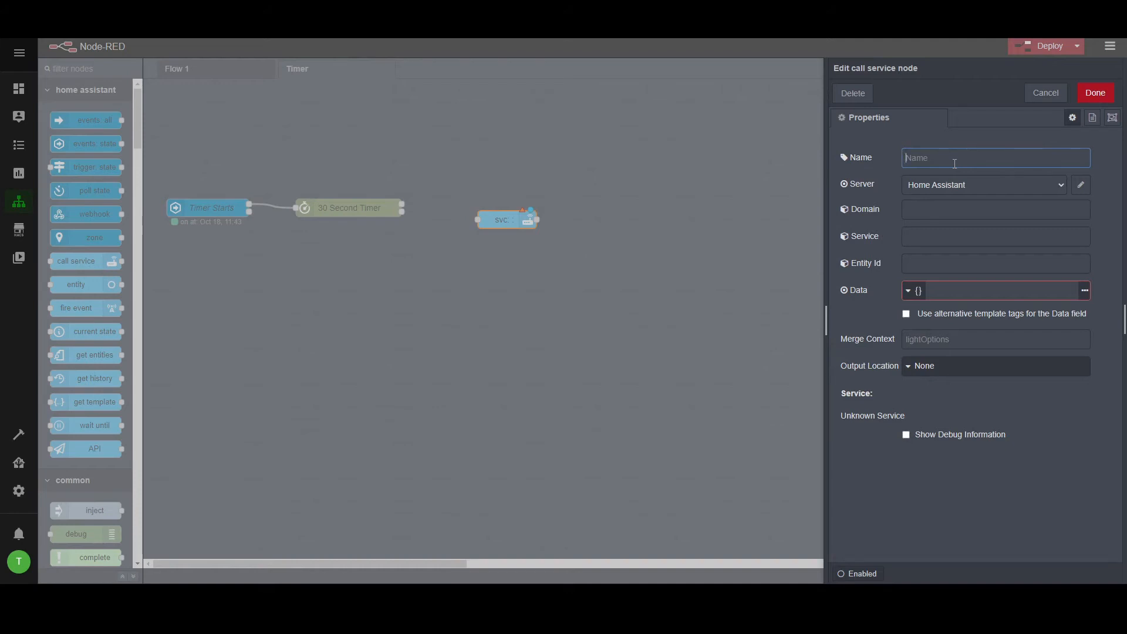
type("Red Lights")
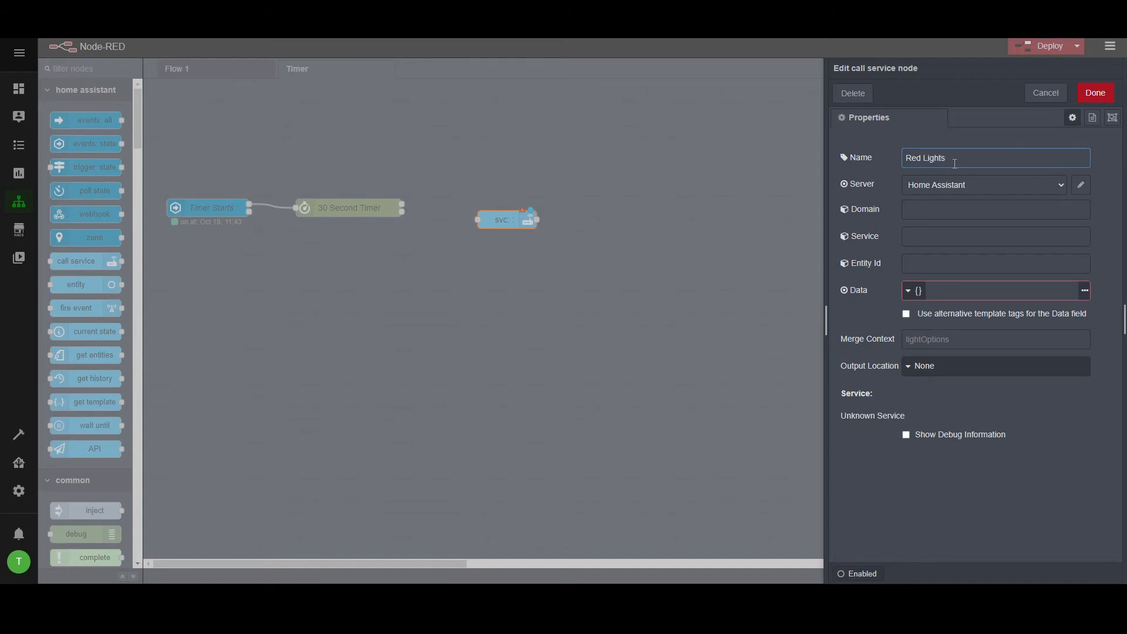
left_click(949, 207)
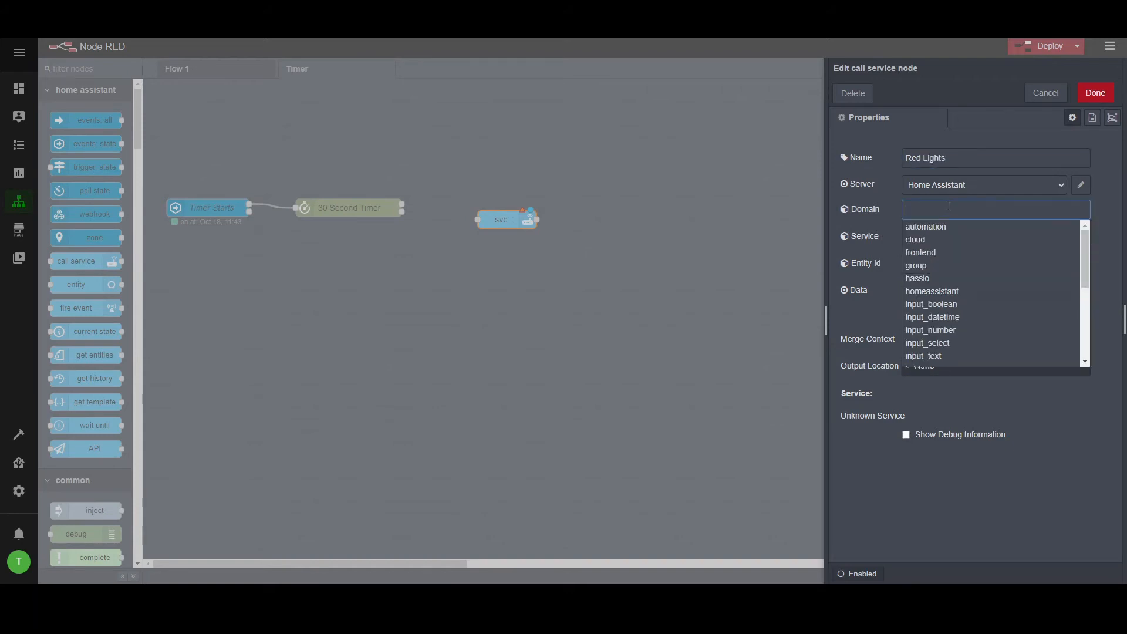
type("light")
left_click(938, 227)
double_click(935, 209)
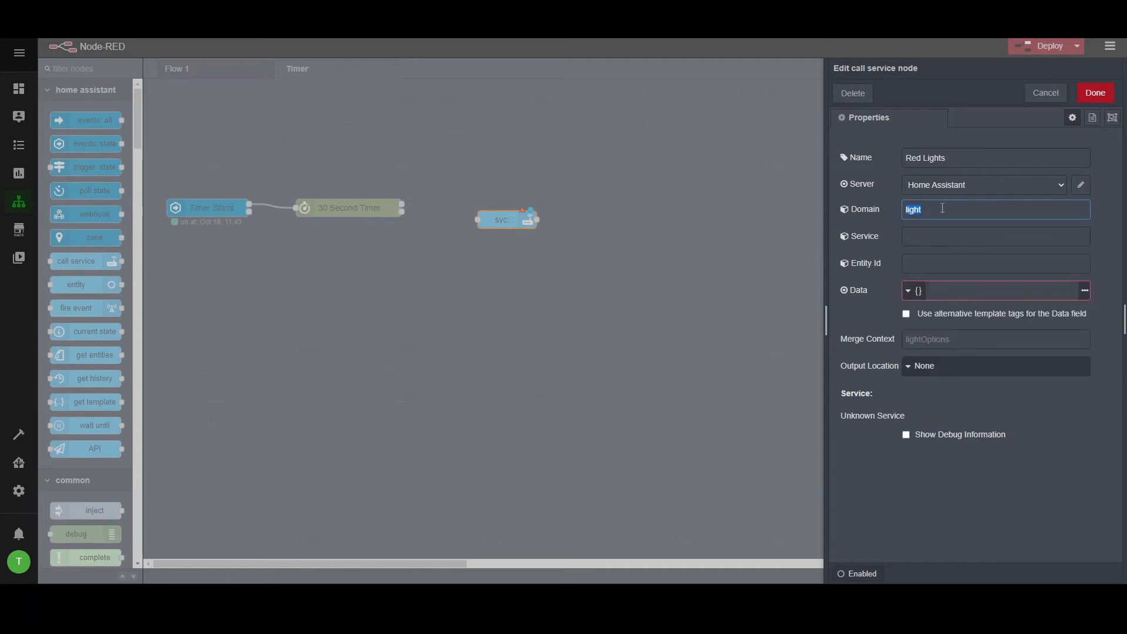
type("switch")
key("BackSpace")
key("BackSpace")
key("BackSpace")
key("BackSpace")
key("BackSpace")
key("BackSpace")
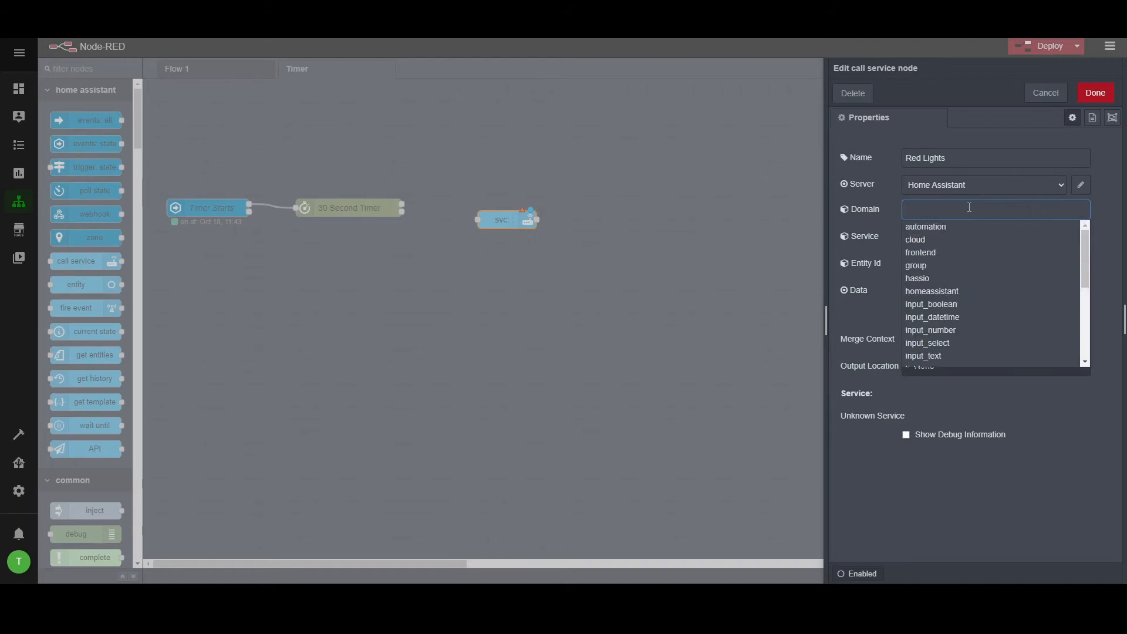
scroll(965, 295, "down", 6)
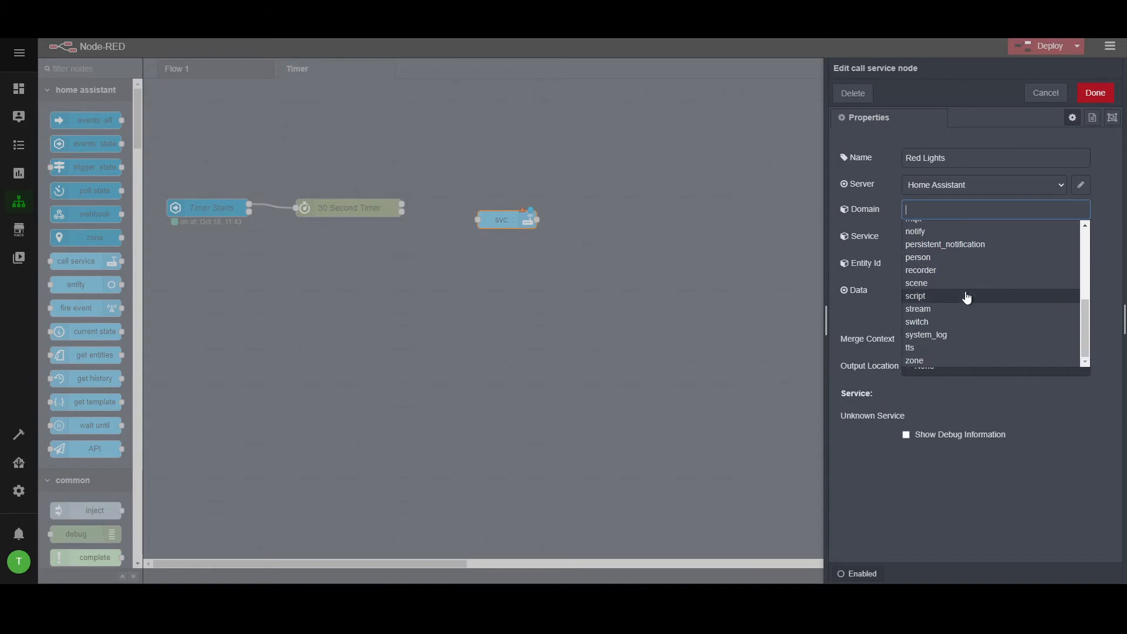
scroll(948, 294, "up", 1)
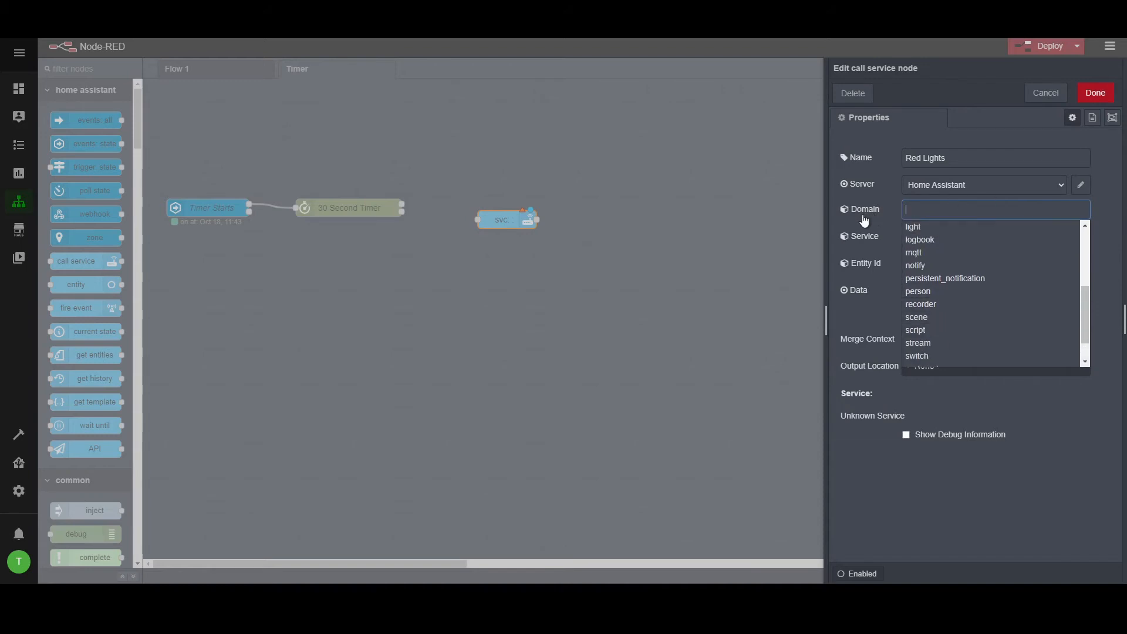
left_click(882, 223)
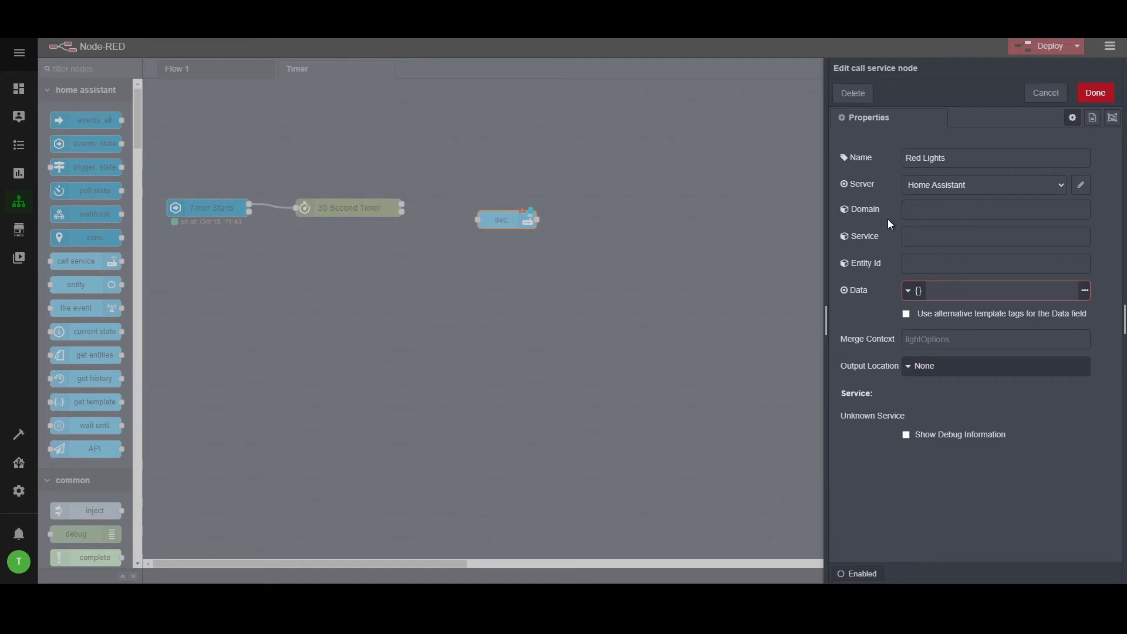
- Set the Red Lights node's domain to light and its service to turn_on
left_click(925, 203)
type("light")
left_click(913, 227)
left_click(920, 236)
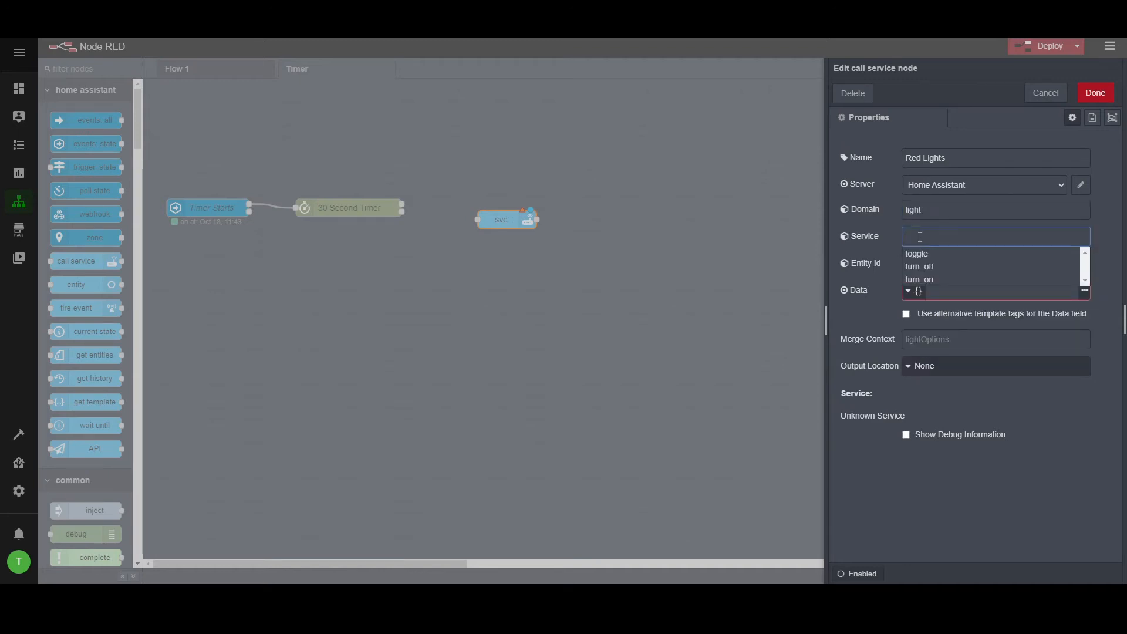
left_click(922, 280)
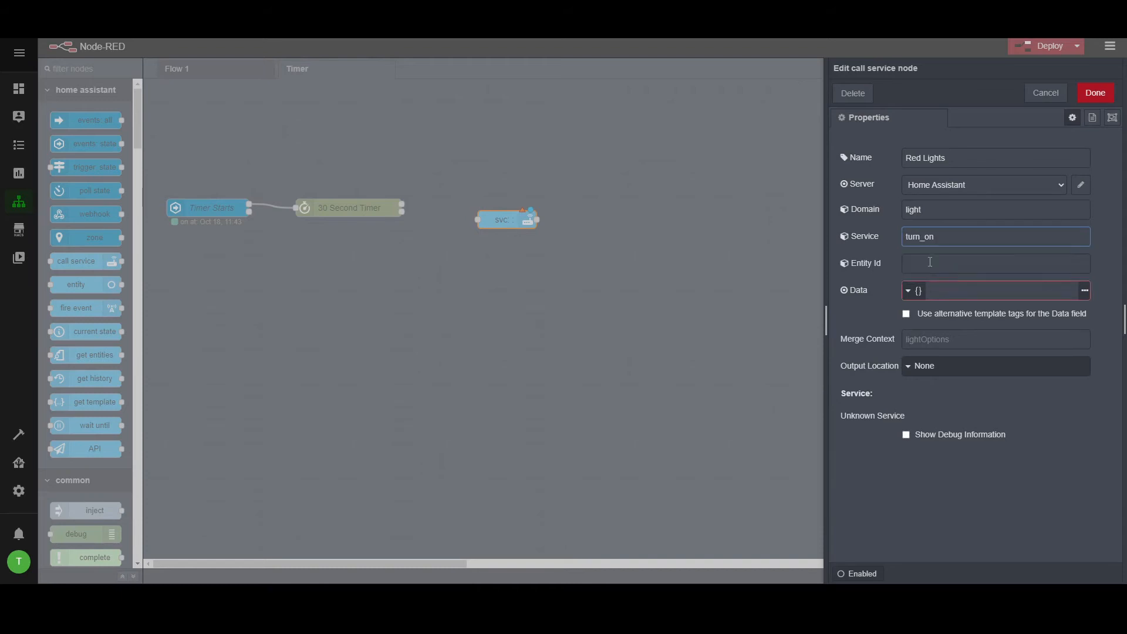
- Set the Red Lights node's entity IDs to the two wall light entities, wall_16 and wall_32
left_click(930, 262)
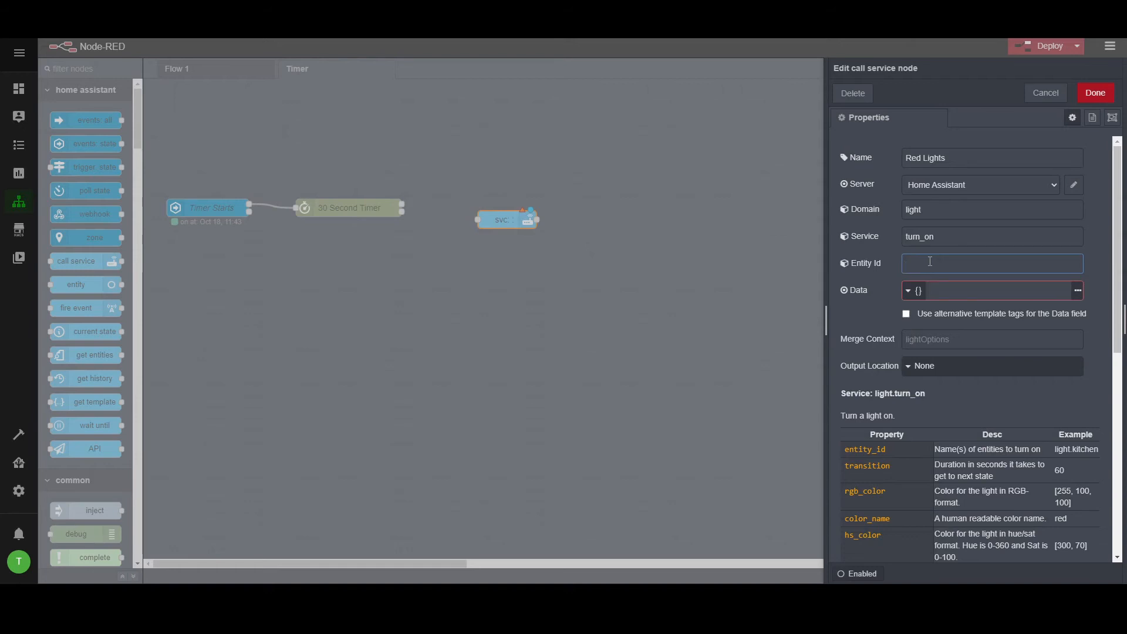
type("wall")
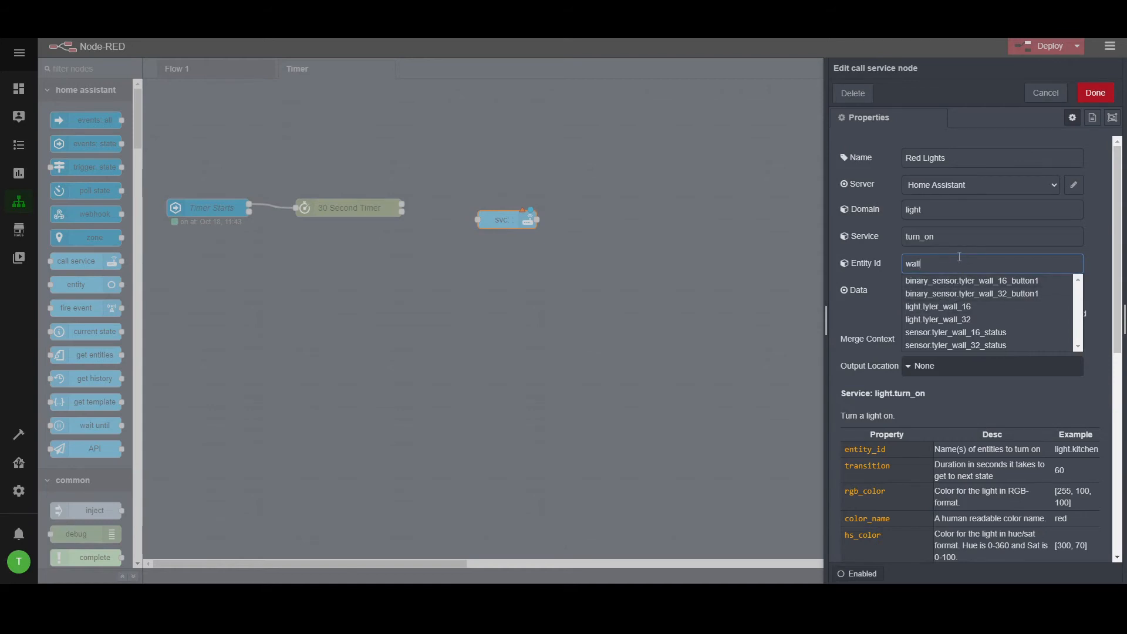
left_click(943, 306)
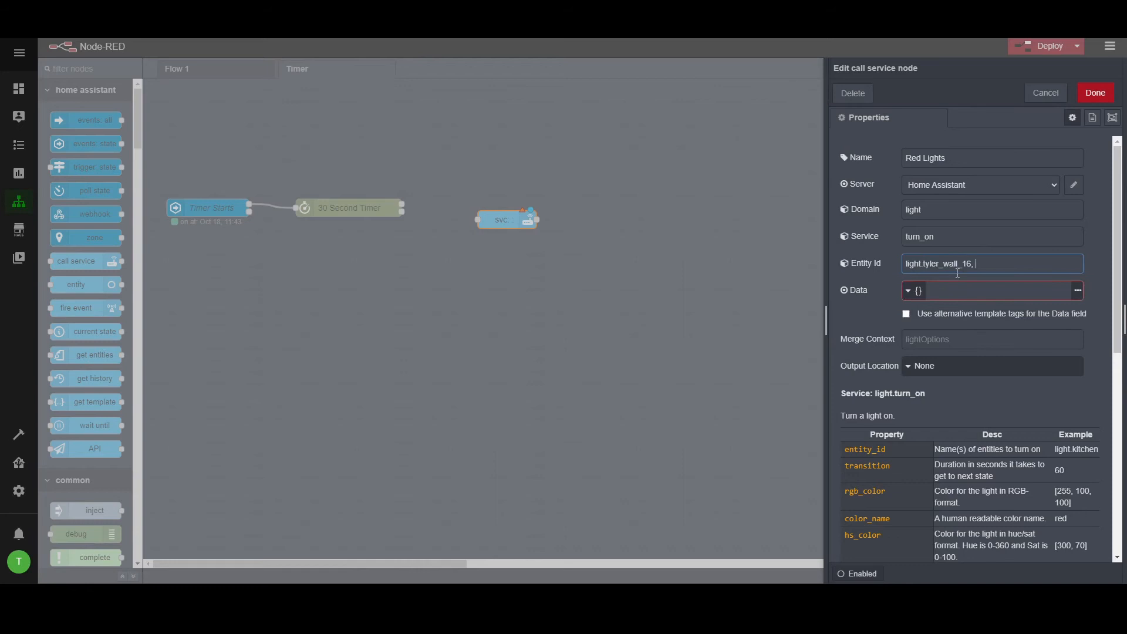
type("light")
key("BackSpace")
key("BackSpace")
key("BackSpace")
key("BackSpace")
key("BackSpace")
type("wall")
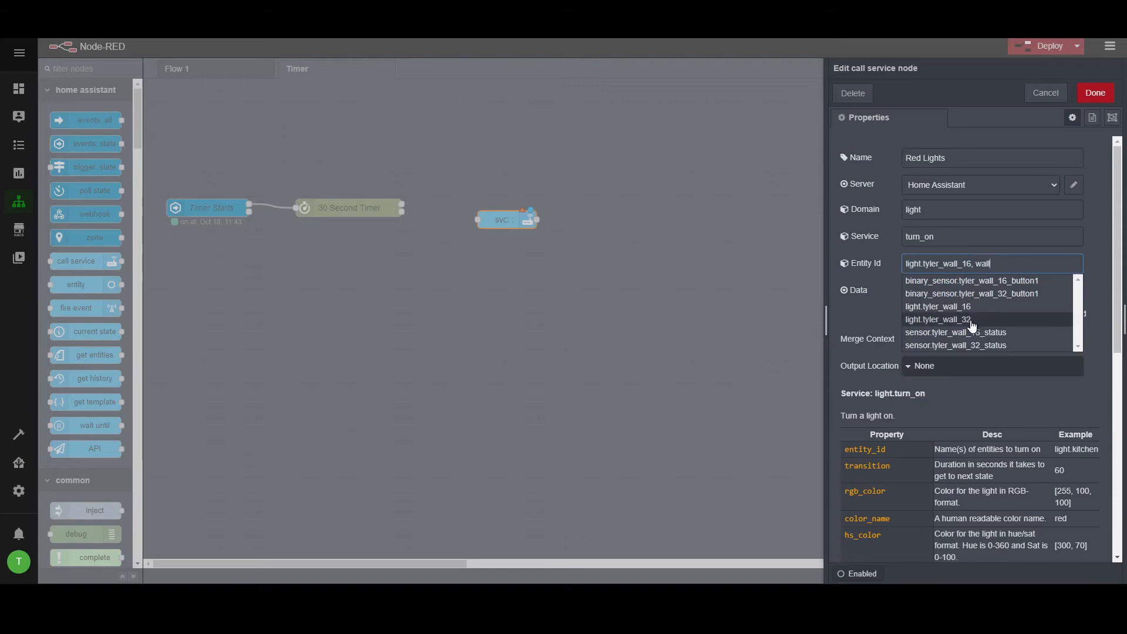
left_click(986, 327)
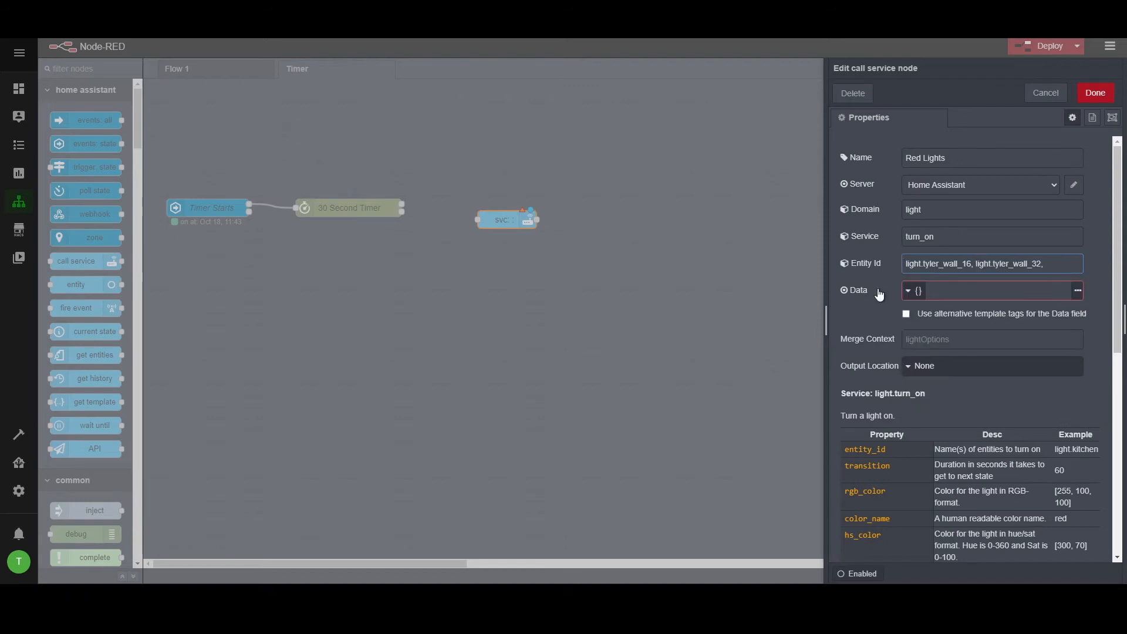
- Set the Red Lights data to {"rgb_color":[255, 0, 0]}, save the node and align it with the timer row
left_click(984, 285)
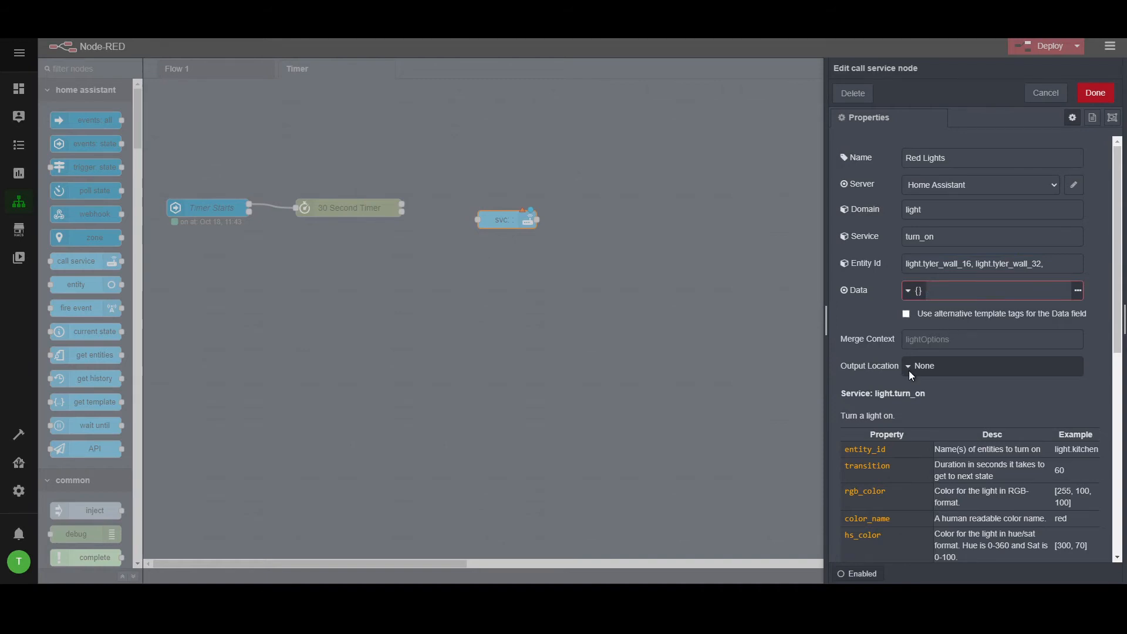
type("{")
type("rgb_color")
left_click(932, 292)
key("Right")
key("Right")
key("Right")
key("Right")
type(",0")
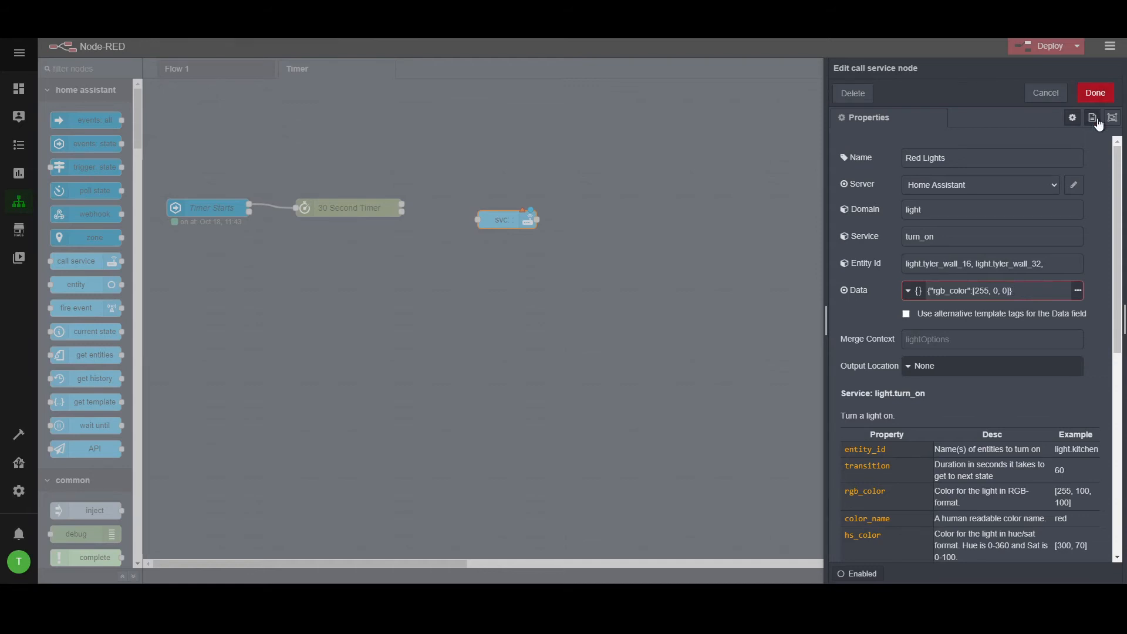
left_click(1096, 93)
left_click_drag(526, 222, 520, 210)
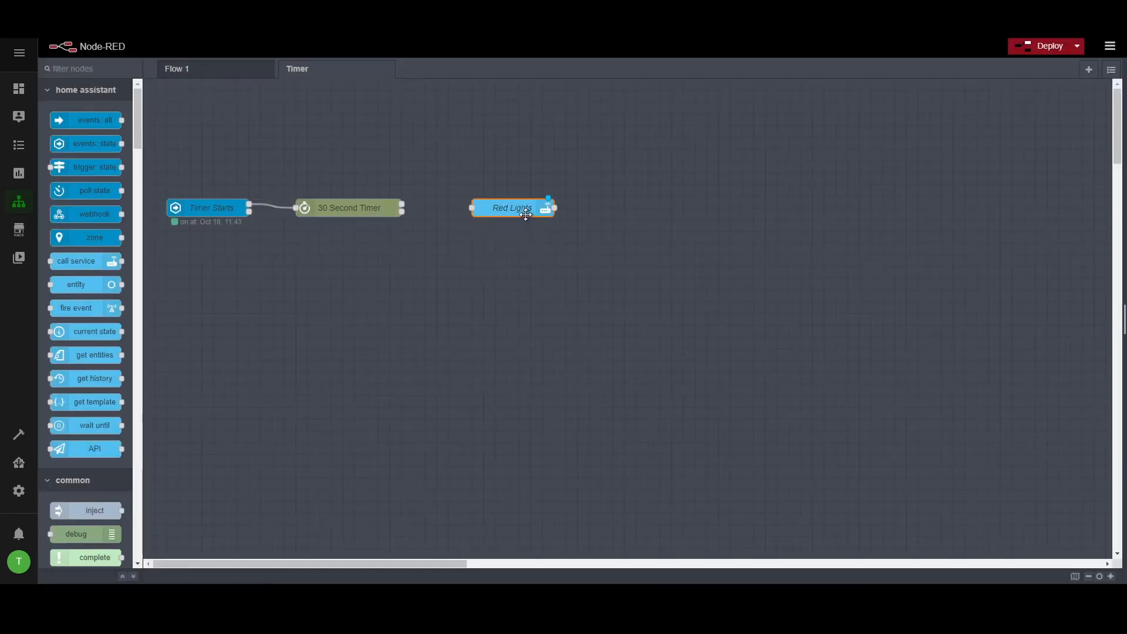
- Find the stoptimer node in the palette, place one after Red Lights and connect it to the Red Lights output
left_click(108, 69)
type("timer")
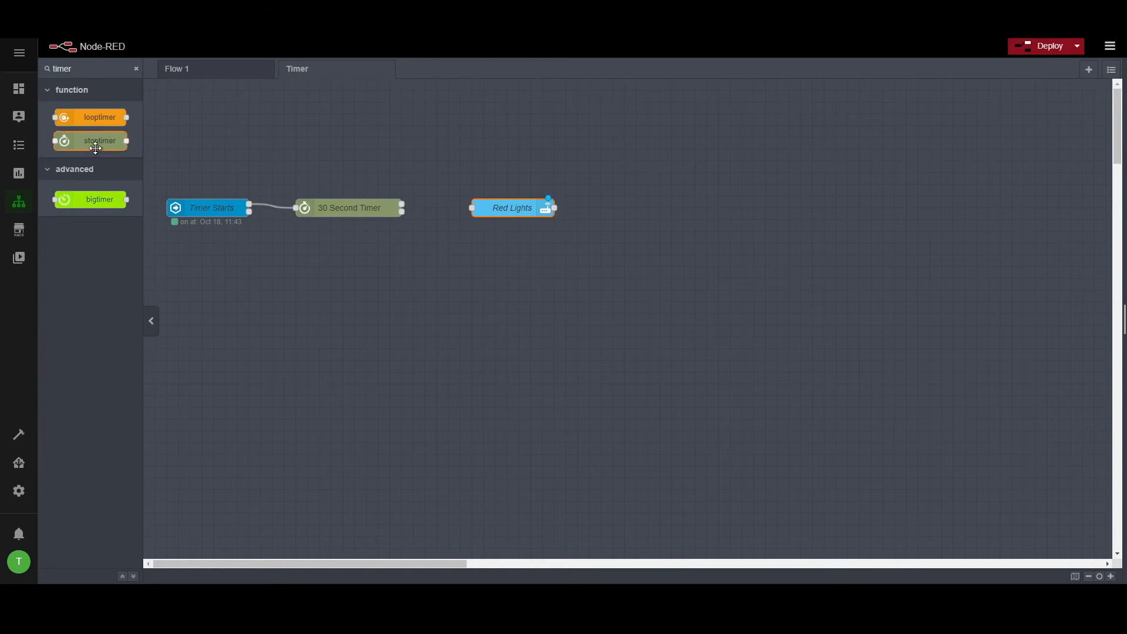
left_click_drag(108, 140, 681, 202)
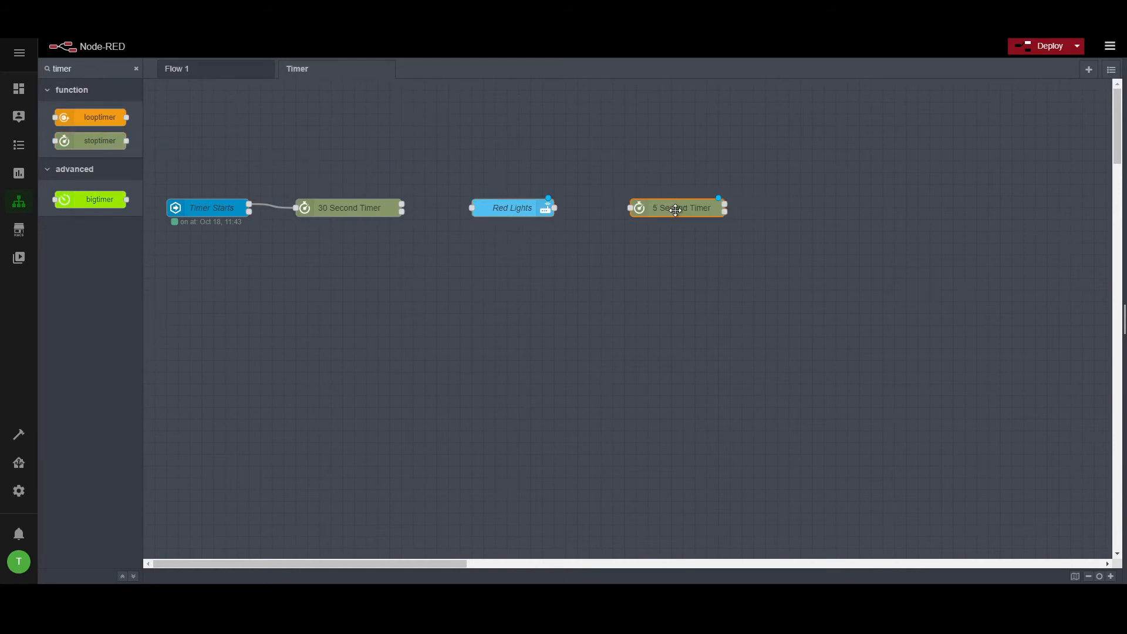
double_click(682, 209)
left_click(715, 243)
left_click_drag(662, 211, 578, 211)
- Set the new stoptimer's duration to 2 seconds and save it
double_click(605, 208)
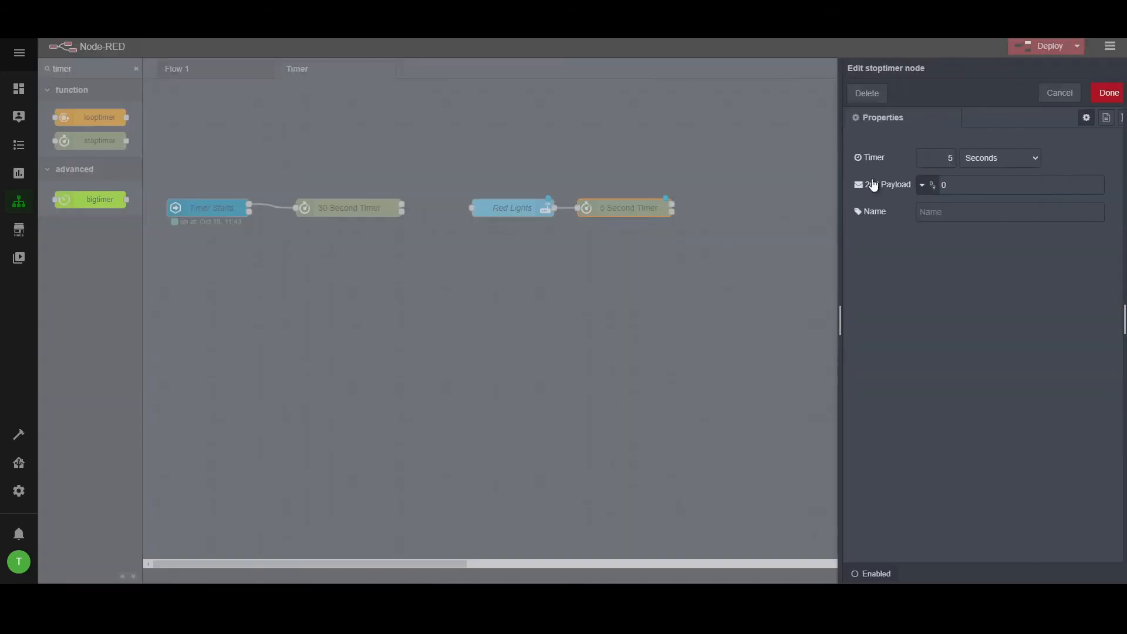
type("2")
left_click(1096, 93)
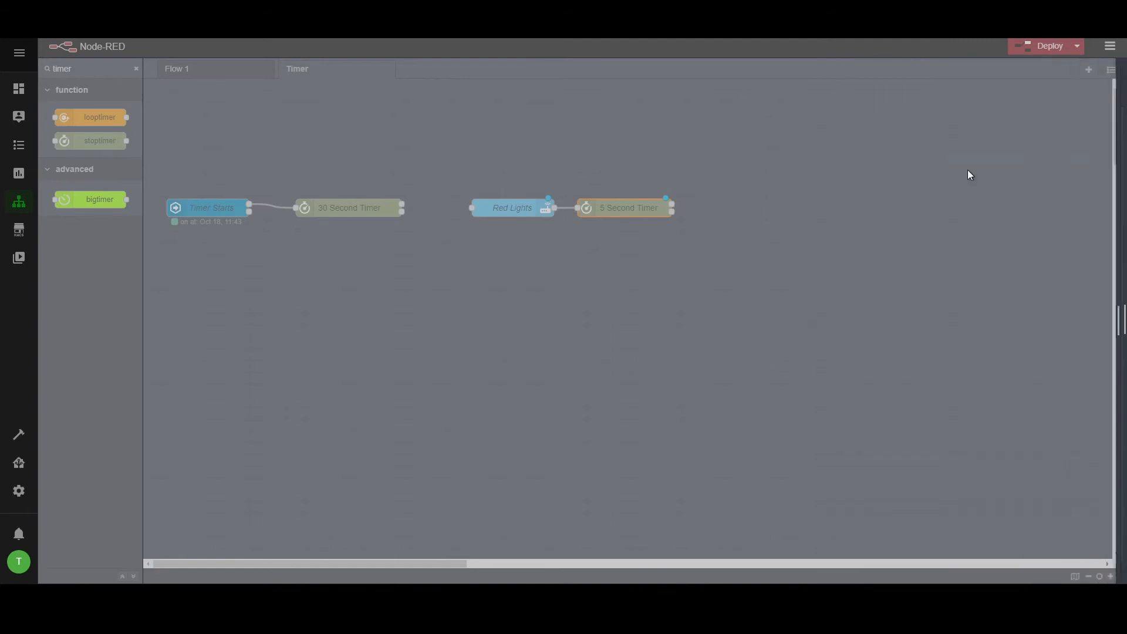
- Duplicate the Red Lights node, place the copy after the 2 Second Timer and name it White Lights
left_click(511, 207)
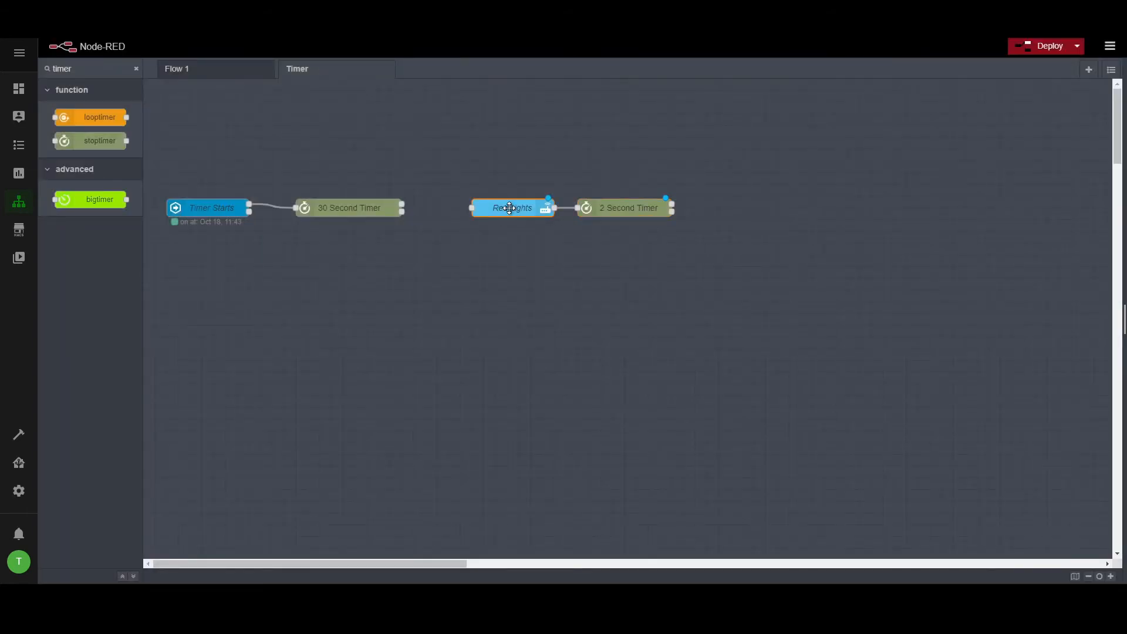
key("ctrl+c")
key("ctrl+v")
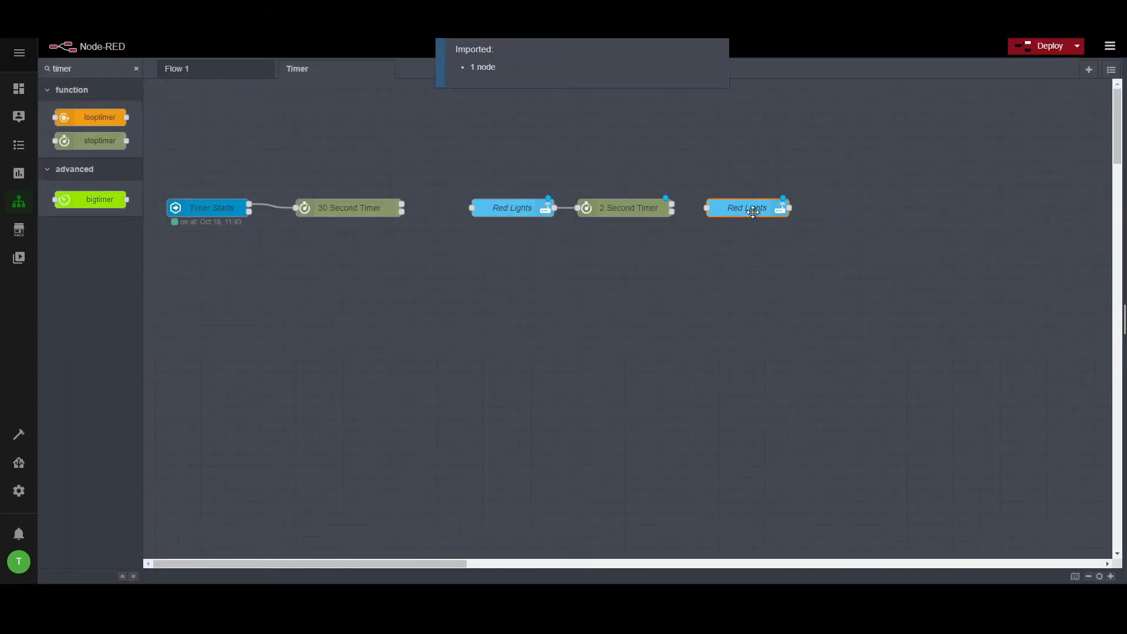
double_click(752, 209)
double_click(914, 158)
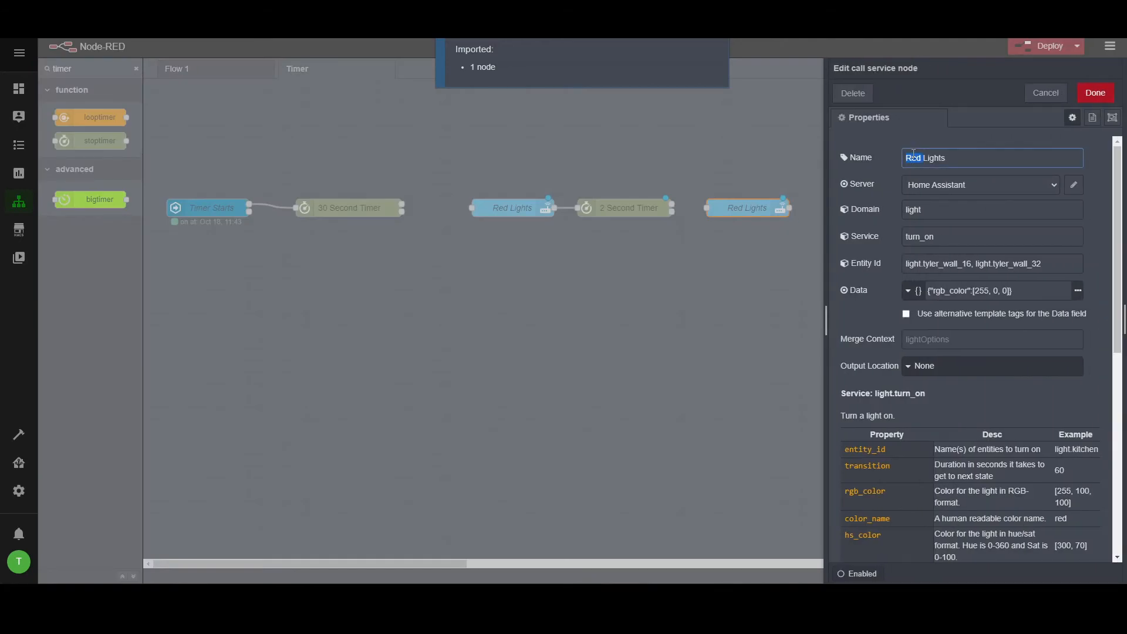
type("Whit")
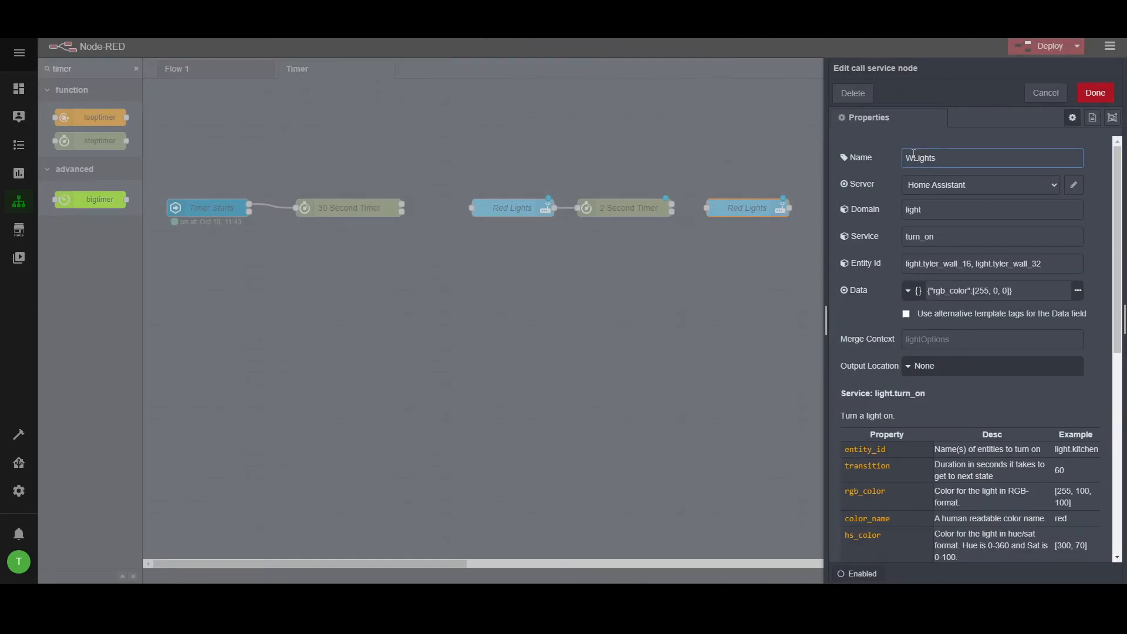
type("e")
- Set the White Lights data to {"rgb_color":[255, 255, 255]} and save the node
left_click(985, 291)
double_click(985, 291)
left_click(999, 290)
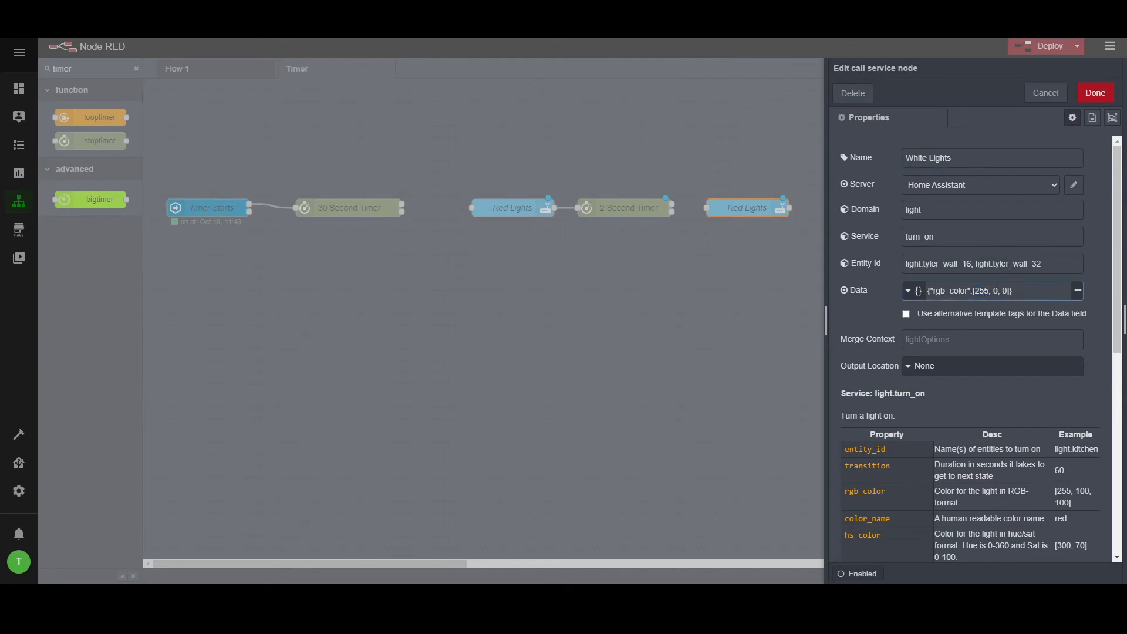
key("BackSpace")
type("255")
key("BackSpace")
type("255")
scroll(1000, 502, "down", 1)
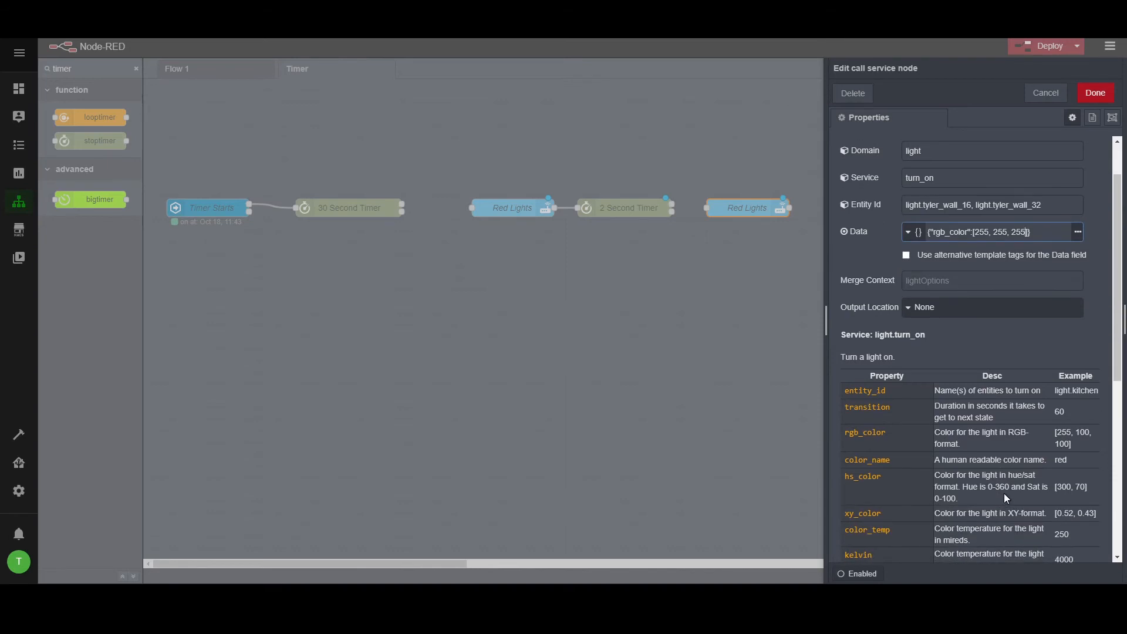
scroll(1004, 495, "up", 1)
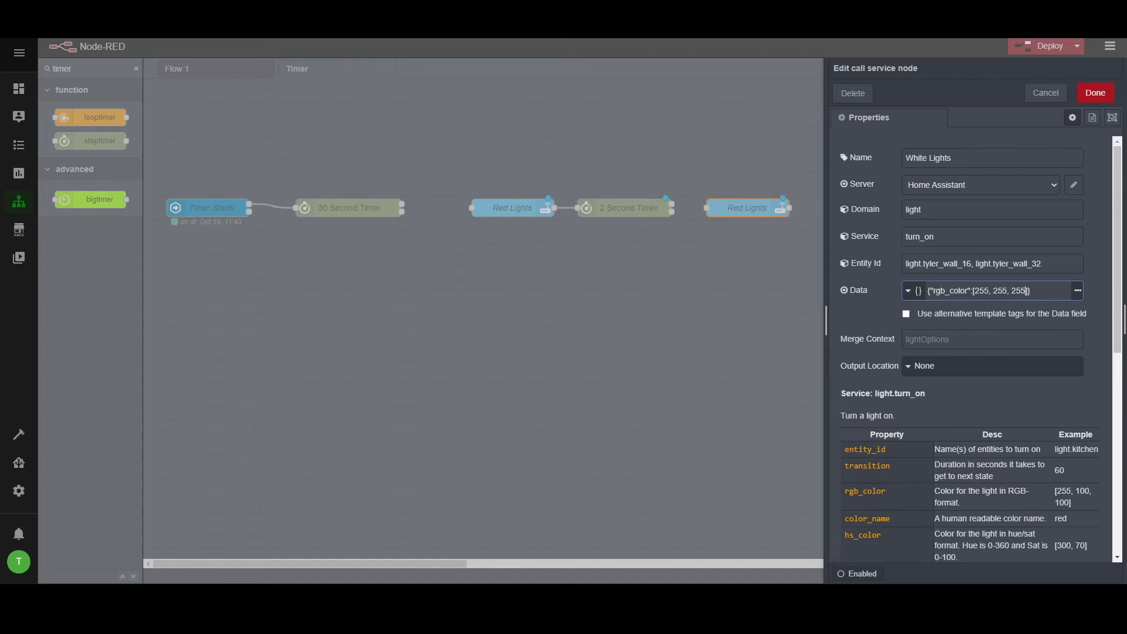
left_click(1096, 93)
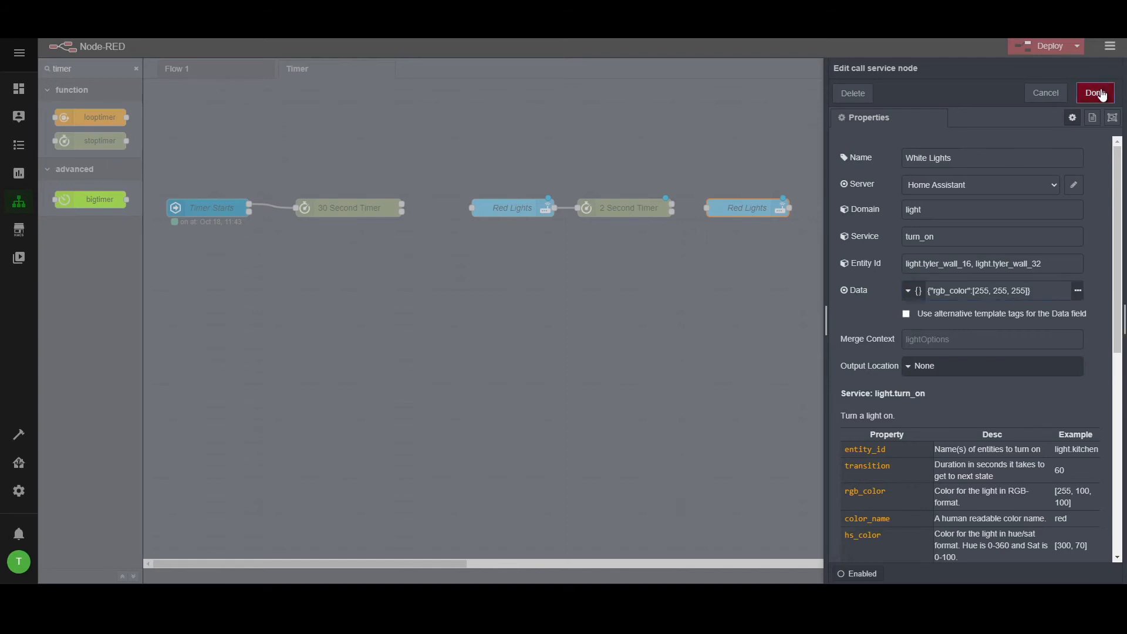
- Connect the 30 Second Timer's second output to Red Lights and the 2 Second Timer's second output to White Lights, then deploy the flow
left_click(674, 222)
left_click_drag(401, 212, 500, 212)
left_click_drag(672, 211, 708, 208)
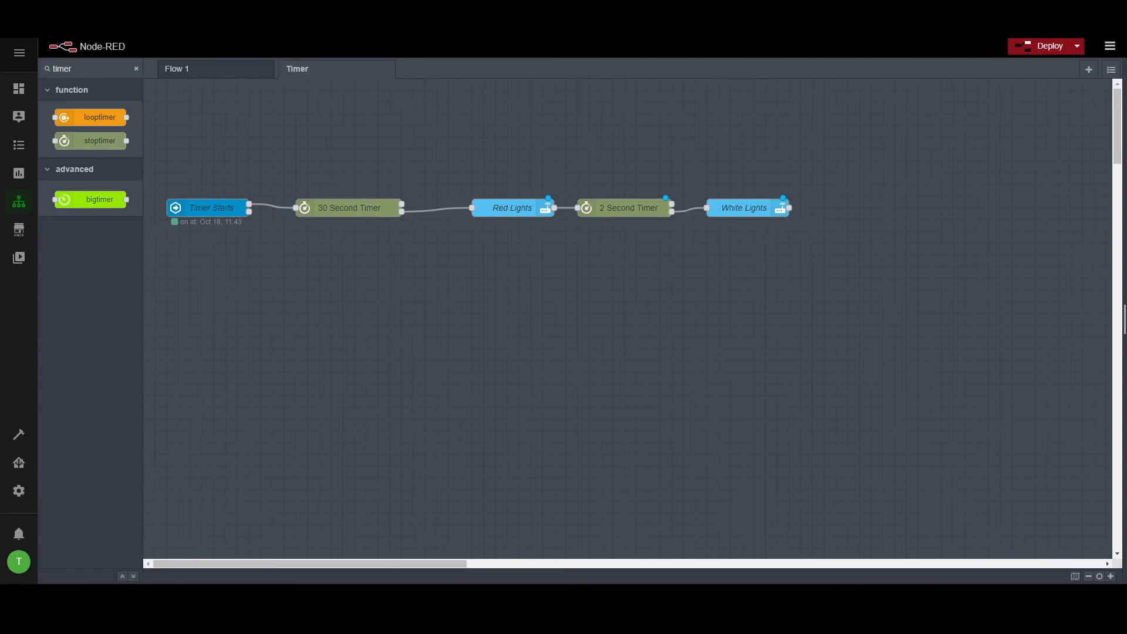
left_click(1045, 47)
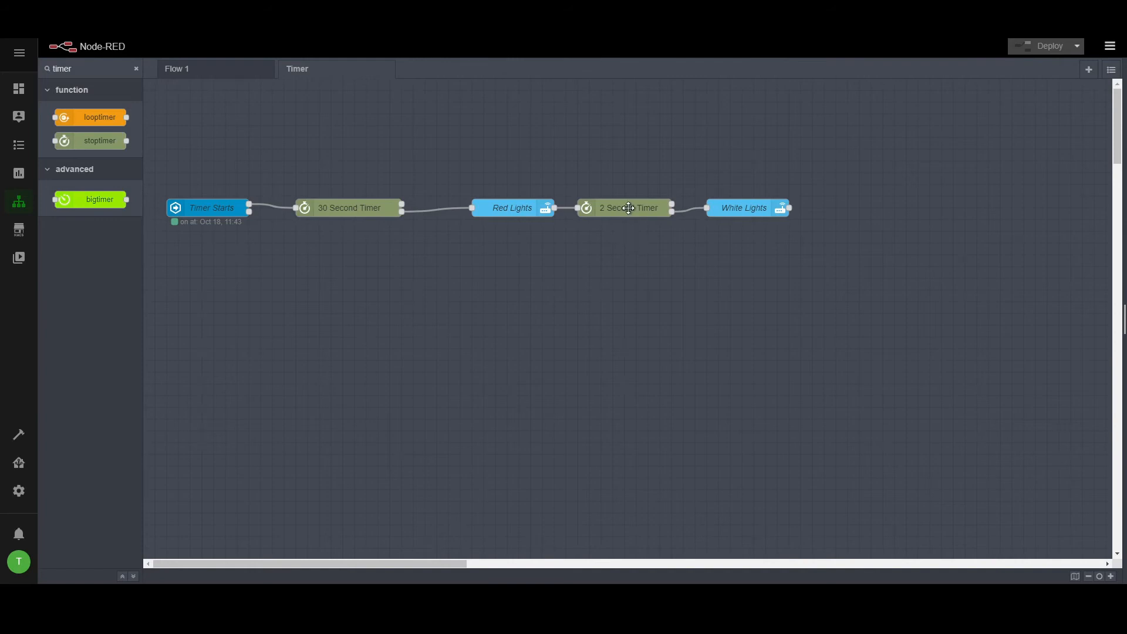
- Add a Light card for the Wall 32 light to the Home Assistant dashboard's Main view and leave dashboard editing
left_click(19, 89)
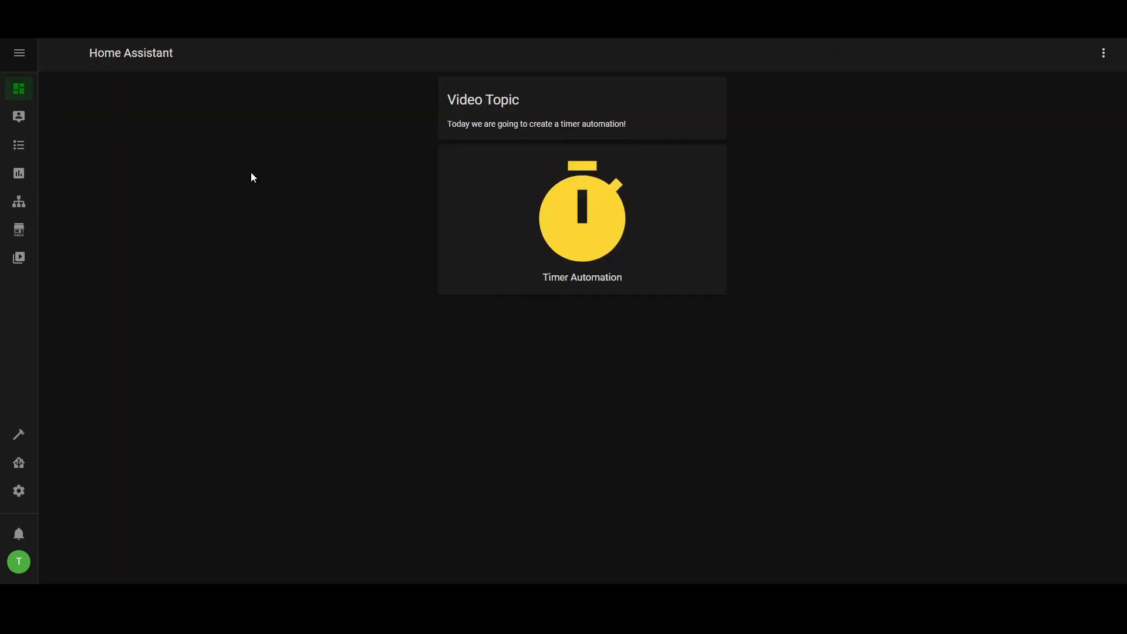
left_click(1103, 56)
left_click(1089, 86)
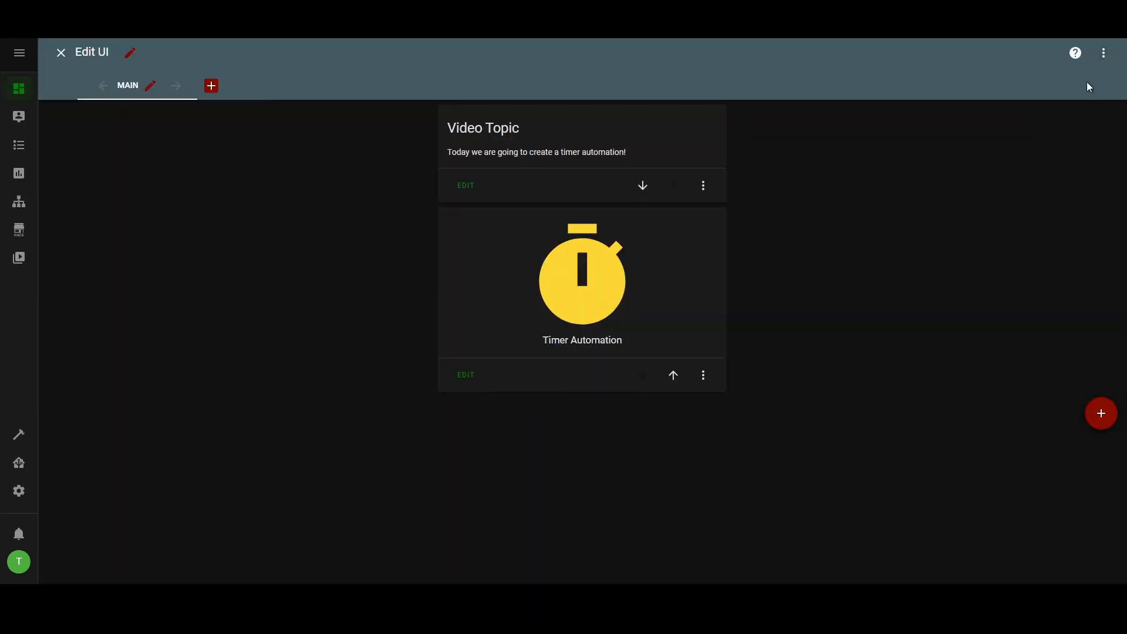
left_click(1101, 412)
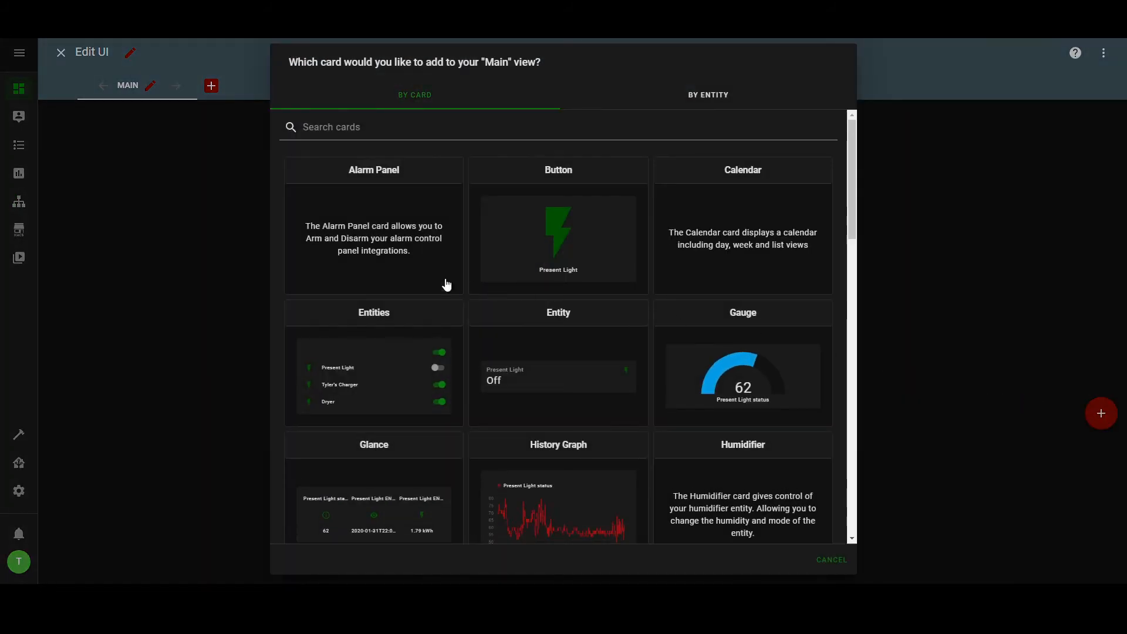
scroll(481, 385, "down", 5)
left_click(442, 385)
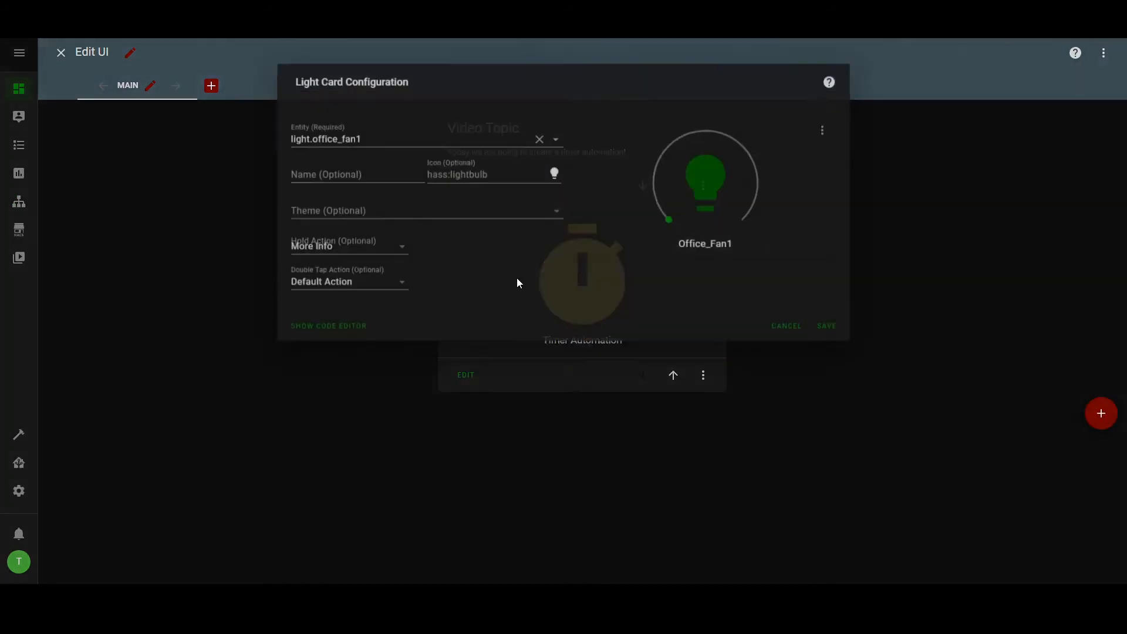
triple_click(358, 135)
type("wal")
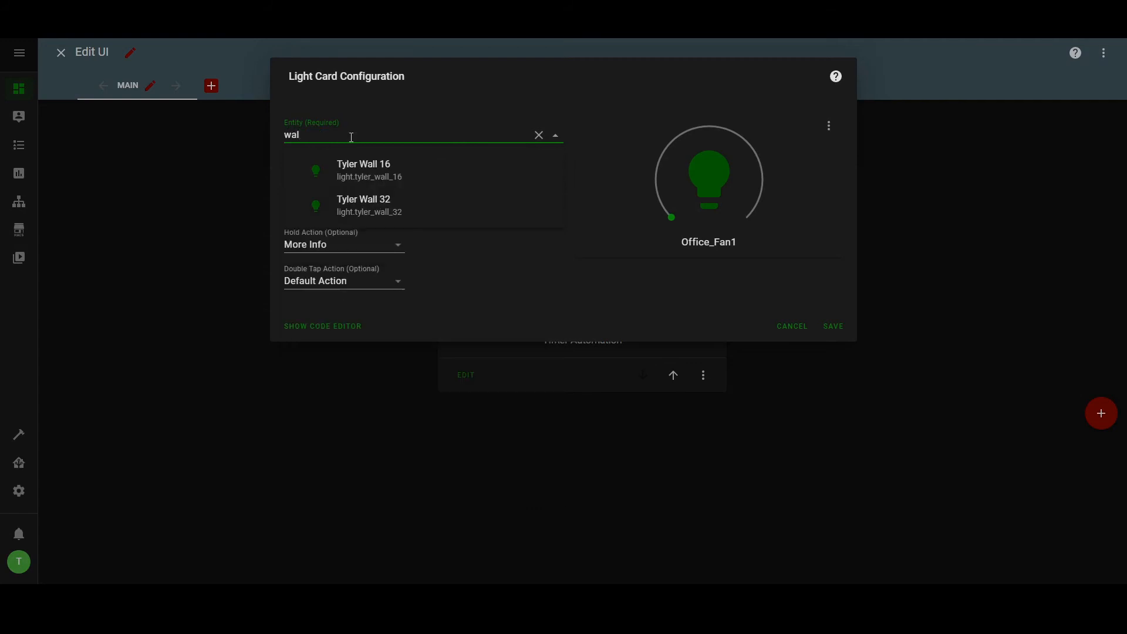
left_click(385, 206)
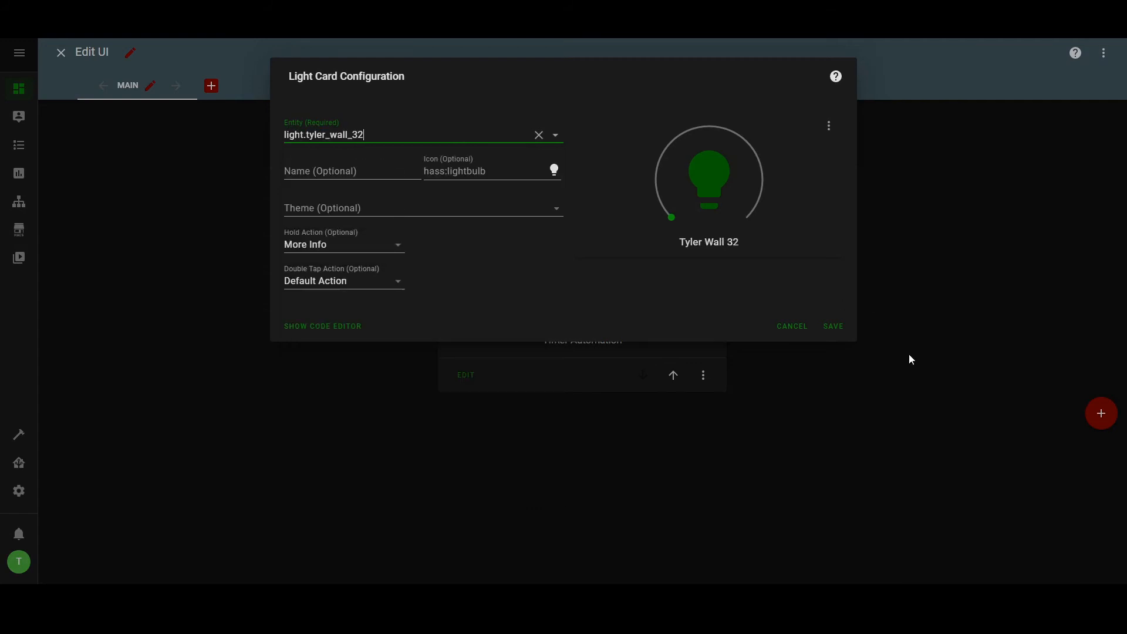
left_click(834, 326)
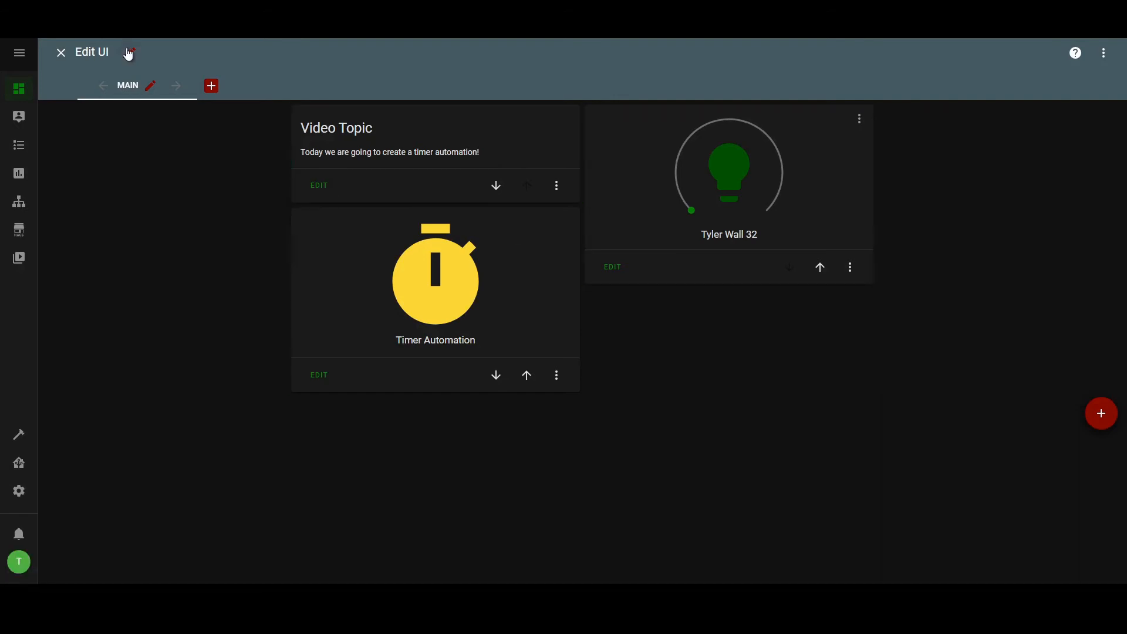
left_click(53, 49)
- Turn the dashboard's Timer Automation toggle off and check the trigger node's status in the Node-RED Timer flow
left_click(406, 225)
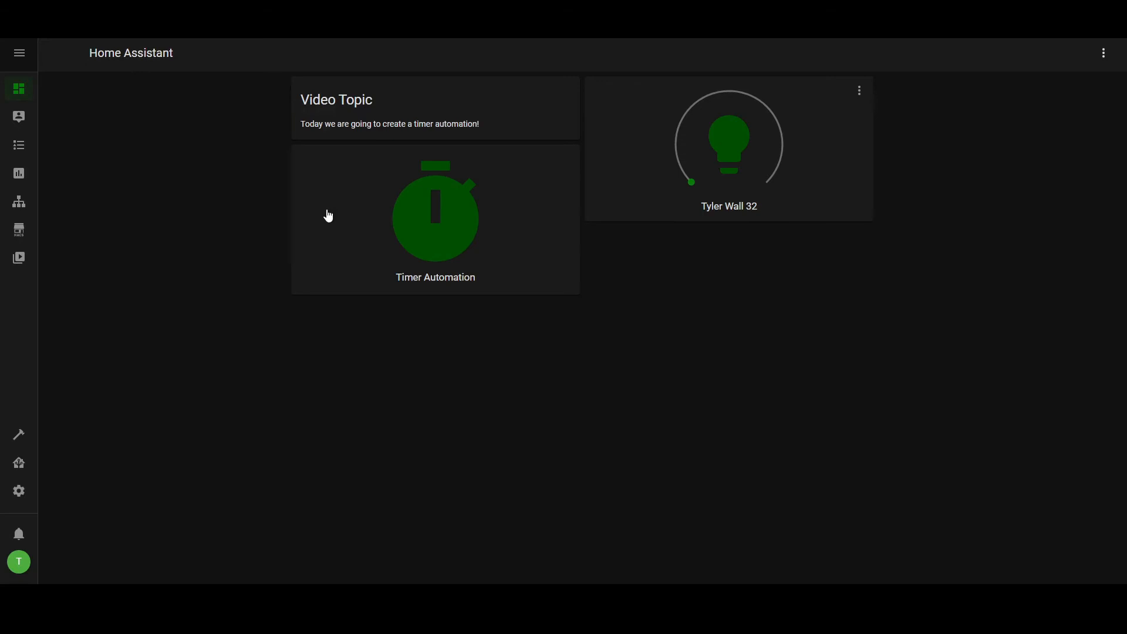
left_click(16, 196)
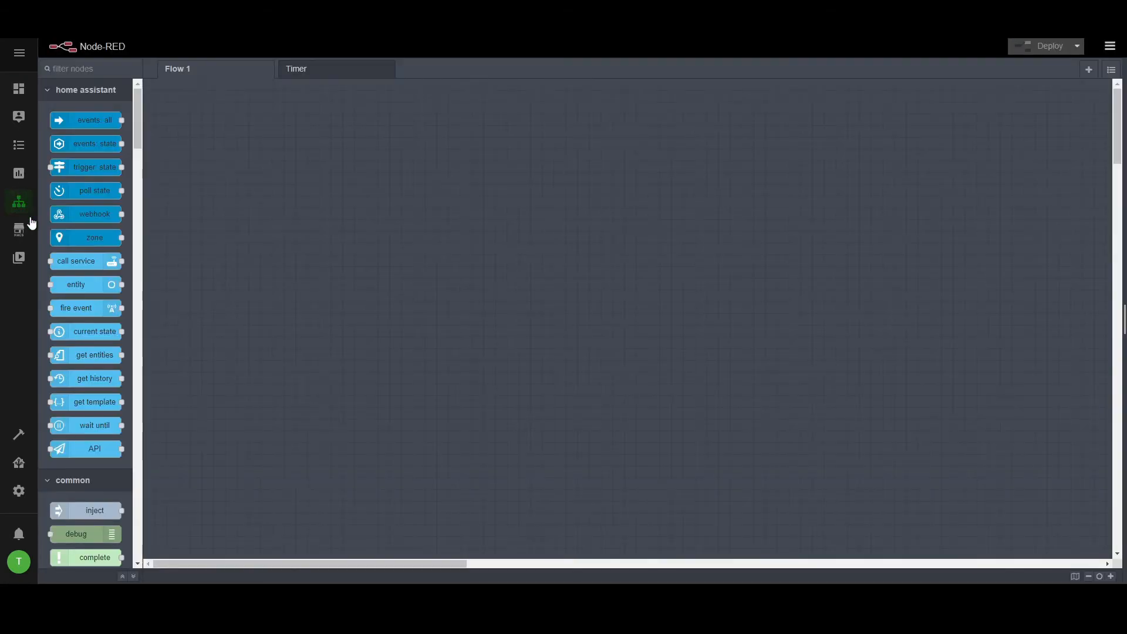
left_click(299, 77)
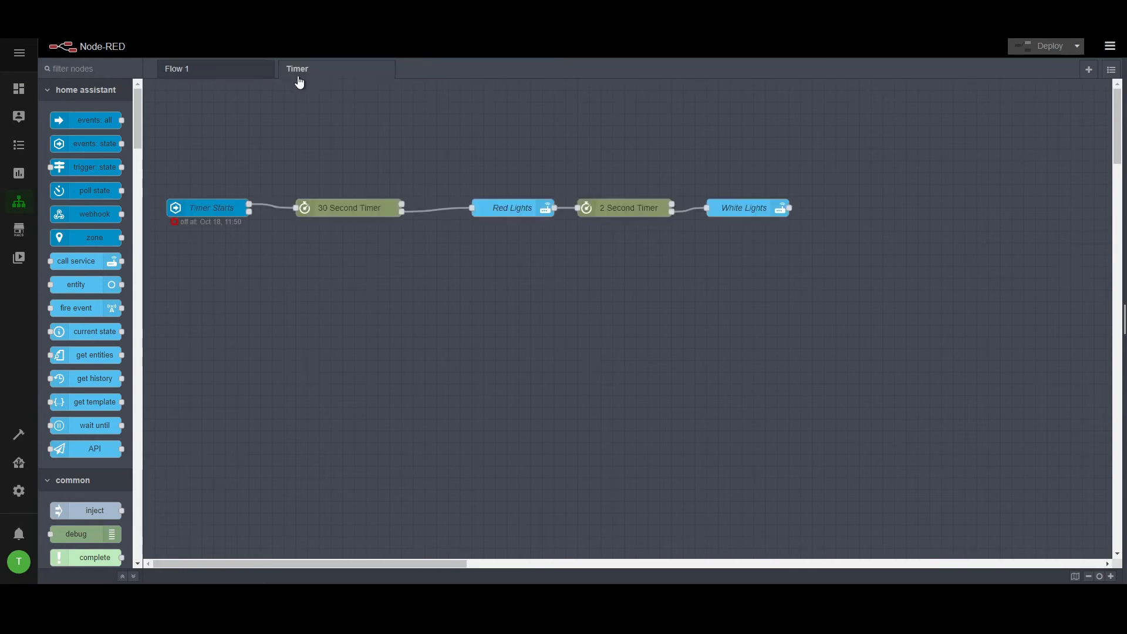
left_click(28, 92)
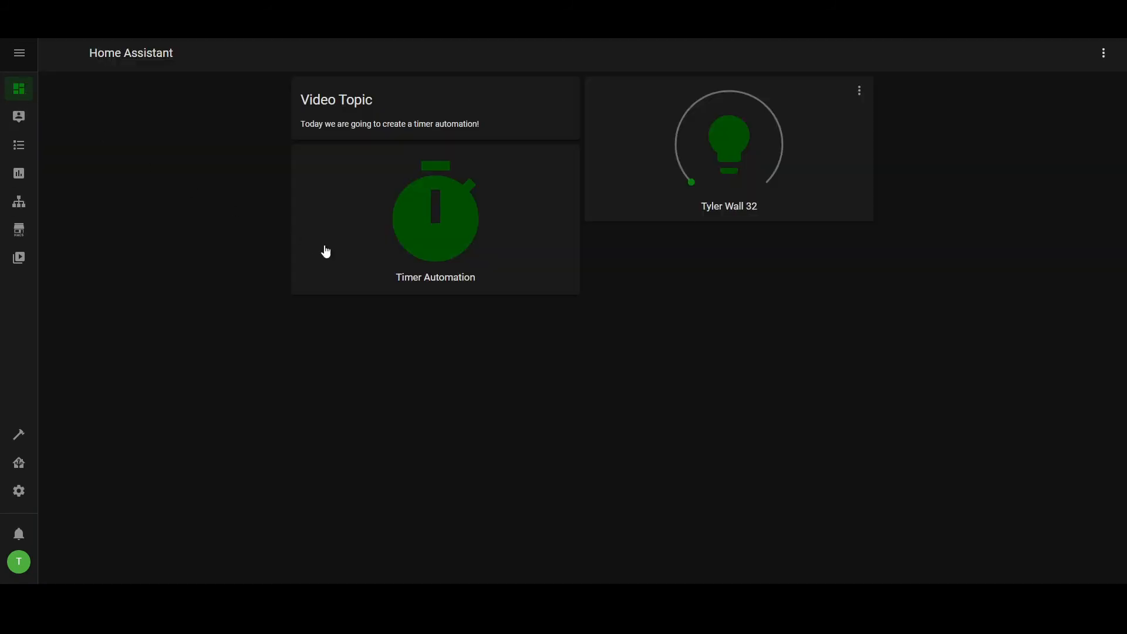
- Switch Timer Automation on and back off on the dashboard, and turn on the Wall 32 light
left_click(437, 241)
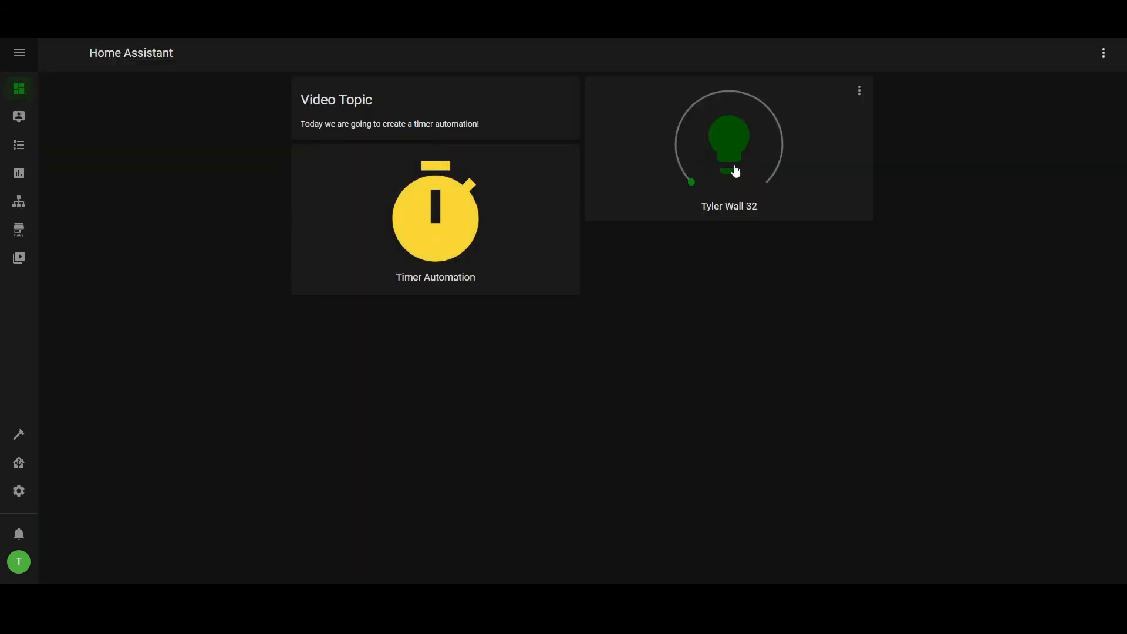
left_click(397, 229)
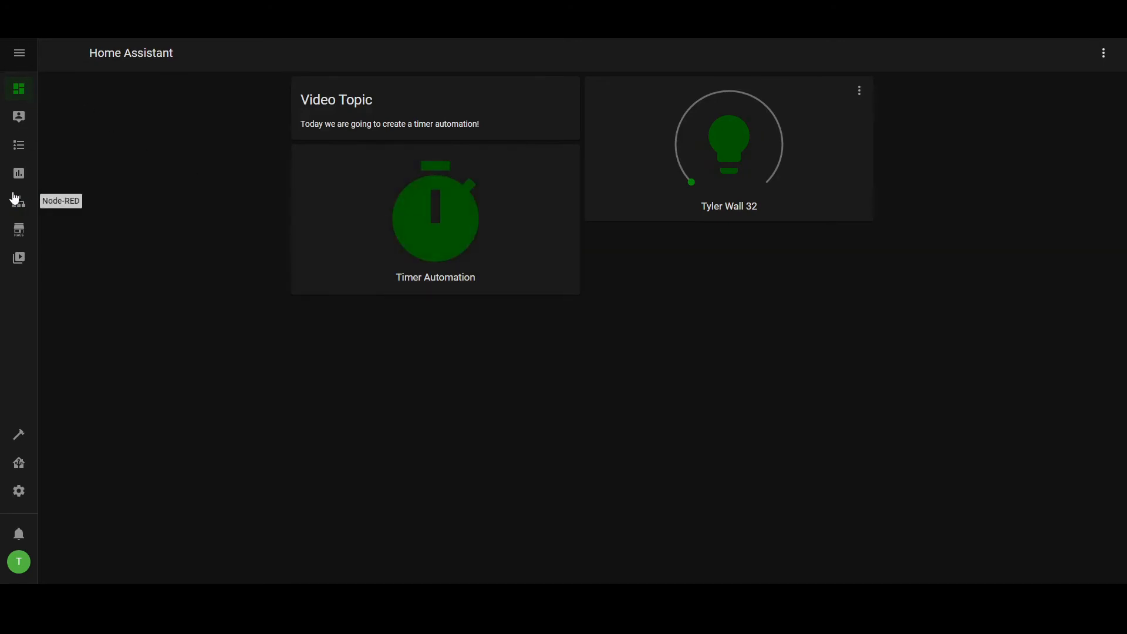
left_click(726, 133)
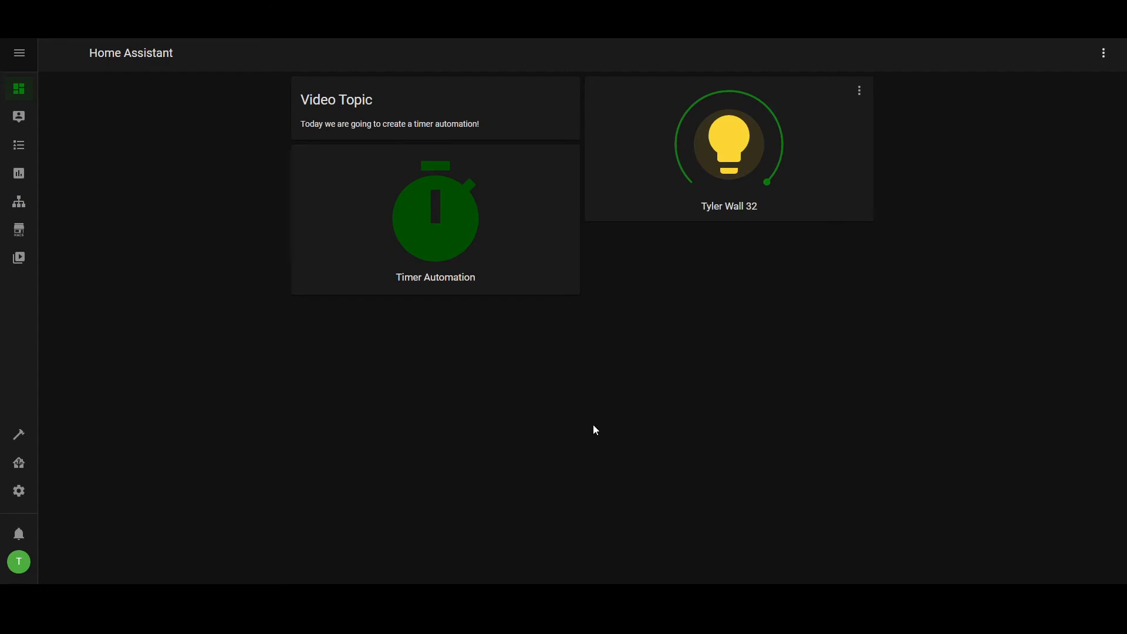
- Duplicate the White Lights node in the Node-RED Timer flow, place it below Timer Starts and connect the trigger's first output to it
left_click(20, 175)
left_click(19, 201)
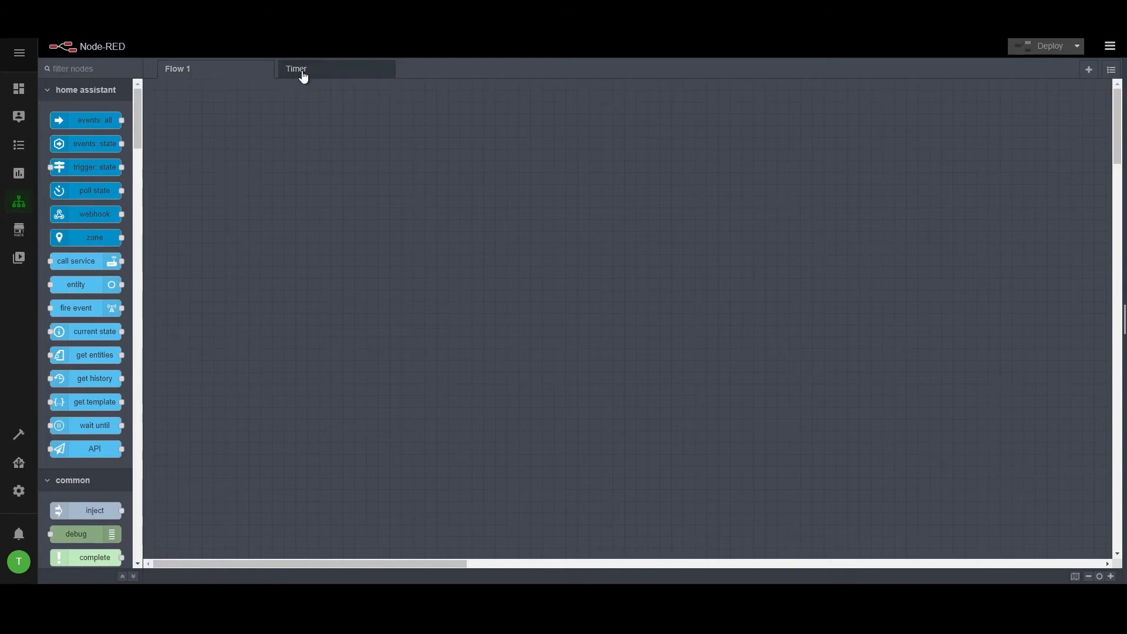
left_click(301, 74)
left_click(771, 208)
key("ctrl+c")
key("ctrl+v")
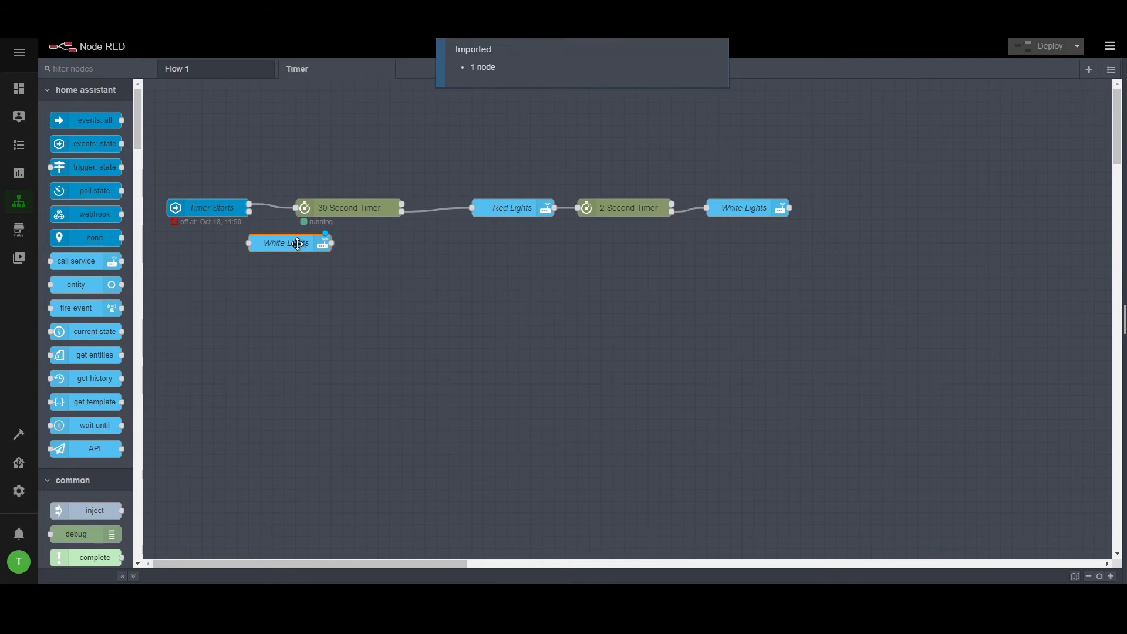
left_click(298, 245)
left_click_drag(249, 203, 249, 243)
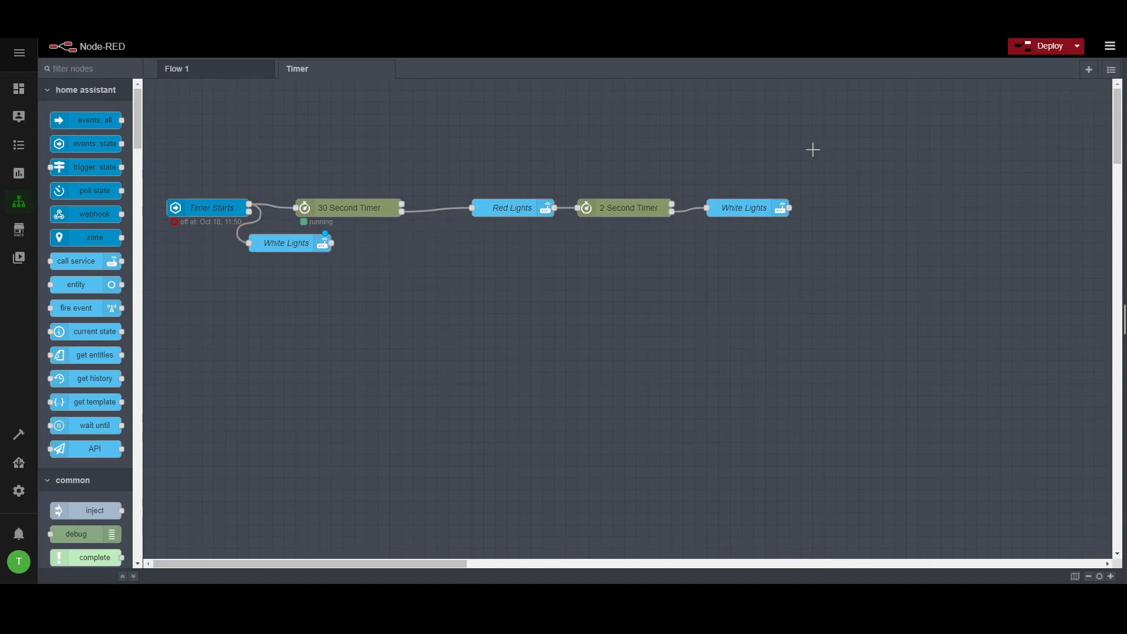
- Replace the direct link from Timer Starts to the 30 Second Timer with one from the new White Lights node, and deploy
left_click(278, 209)
key("Delete")
left_click_drag(332, 243, 298, 208)
left_click(1027, 46)
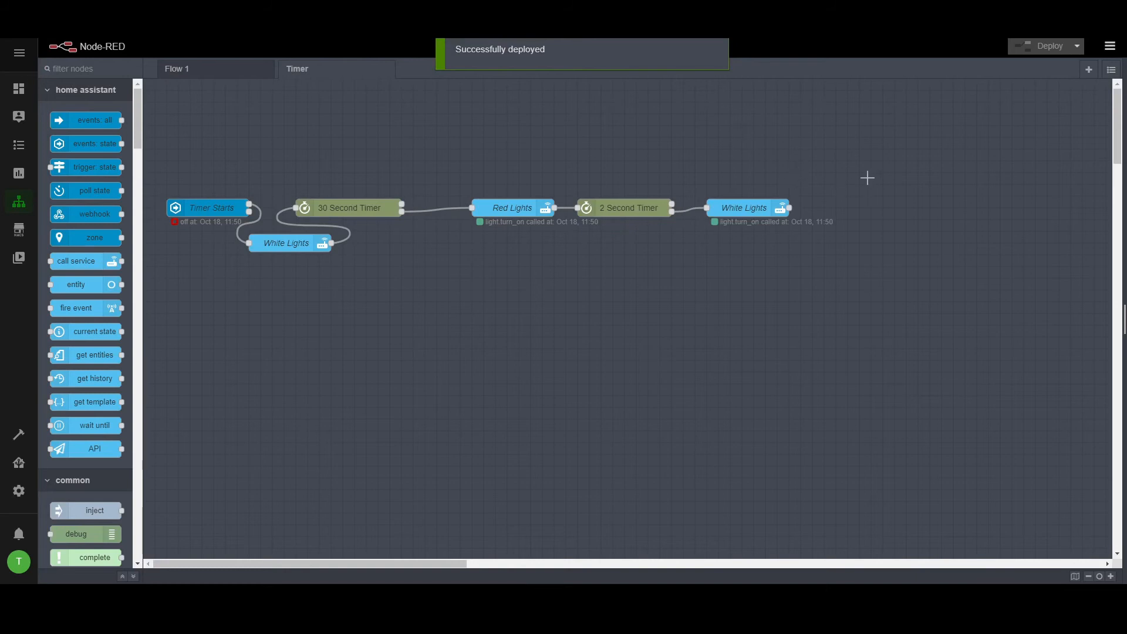
- Test the automation from the Home Assistant dashboard by turning the Wall 32 light off, switching Timer Automation on and inspecting the light's details
left_click(18, 91)
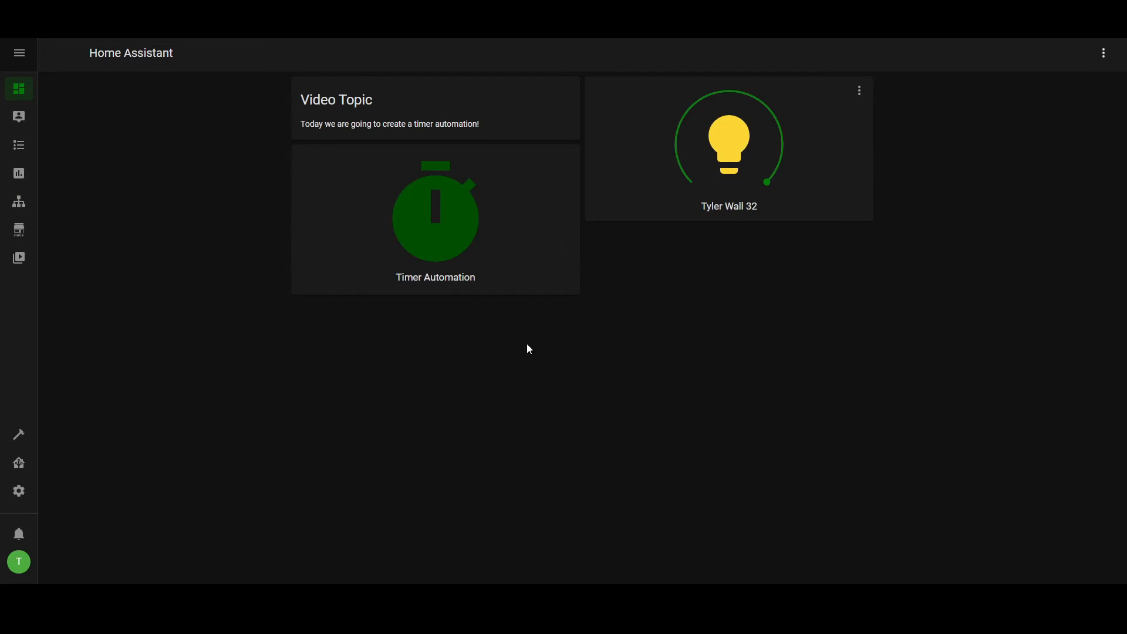
left_click(749, 132)
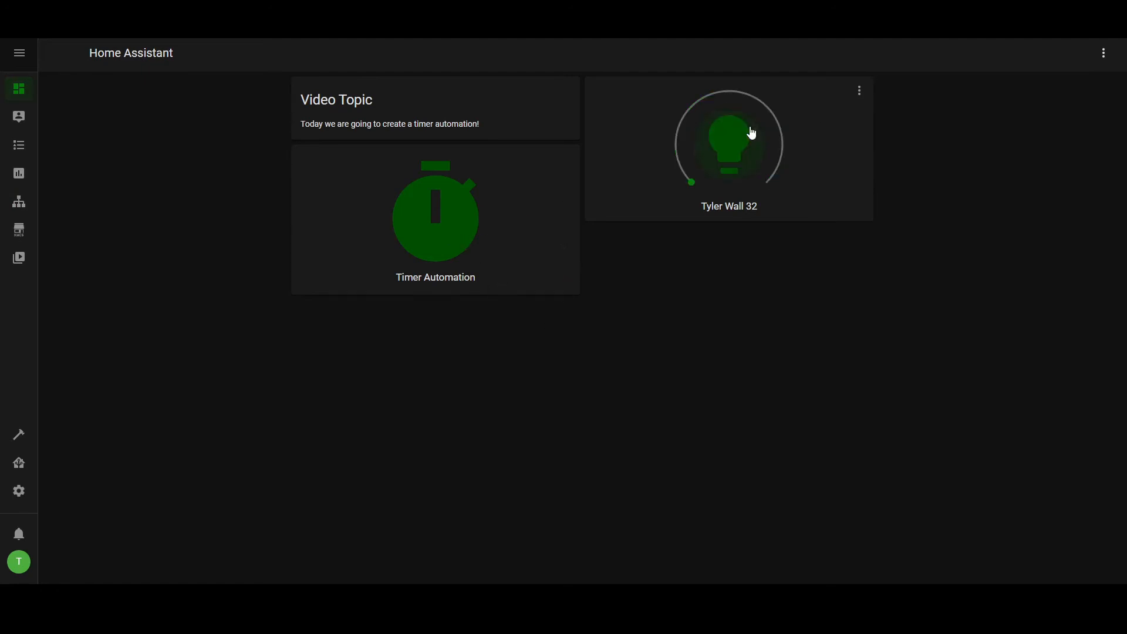
left_click(438, 235)
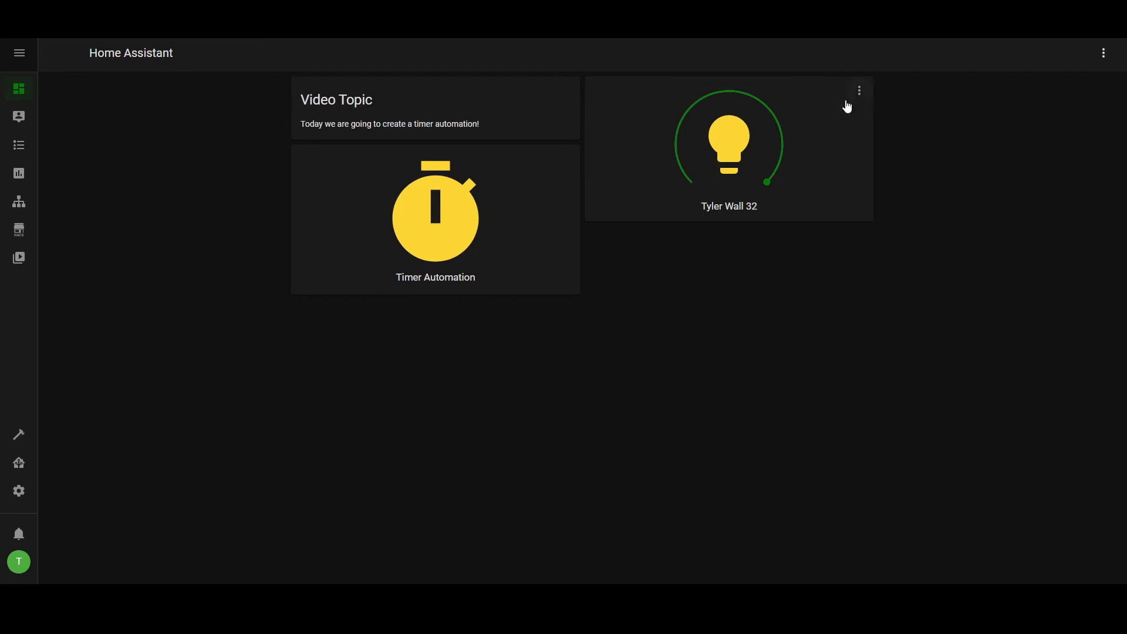
left_click(731, 132)
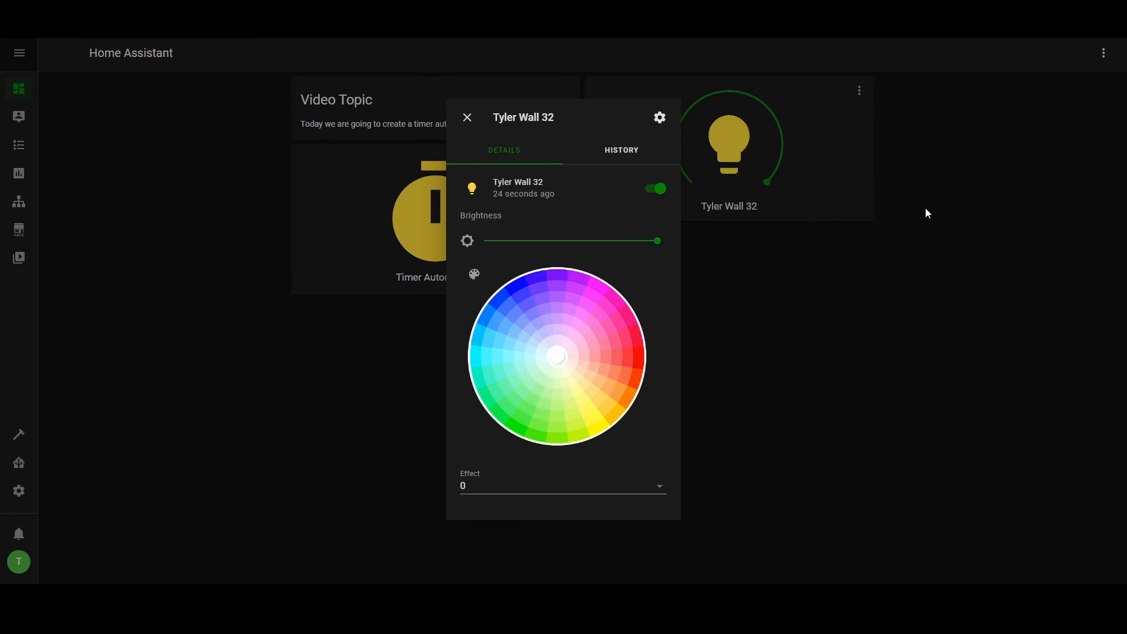
left_click(921, 208)
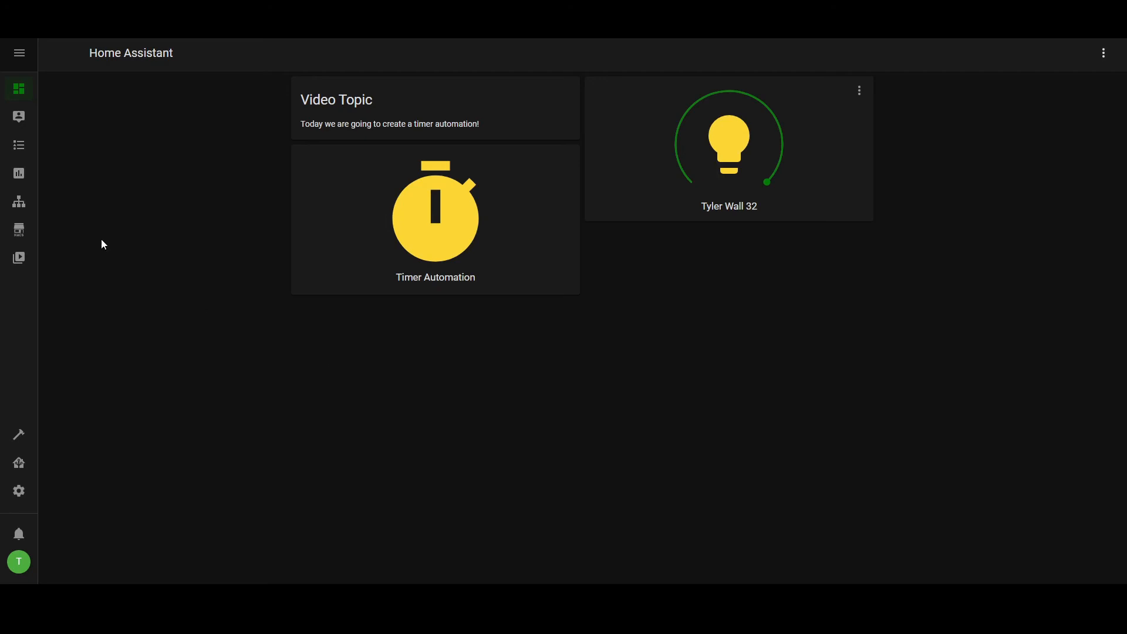
- Set the 30 Second Timer's duration to 15 seconds in the Node-RED Timer flow and save the node
left_click(18, 202)
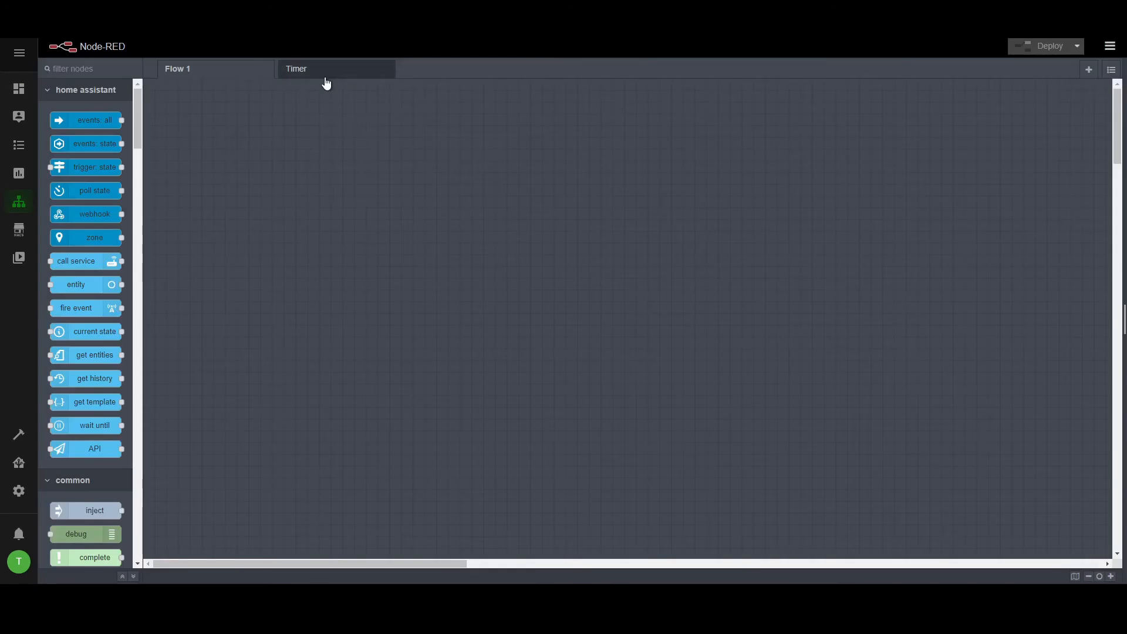
left_click(323, 73)
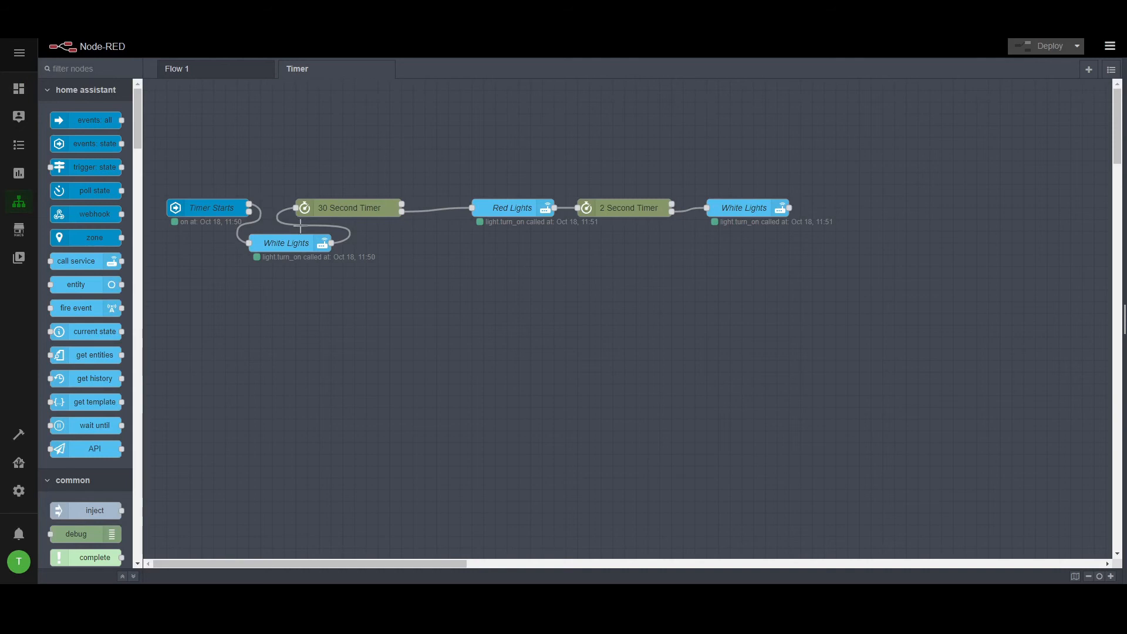
double_click(337, 208)
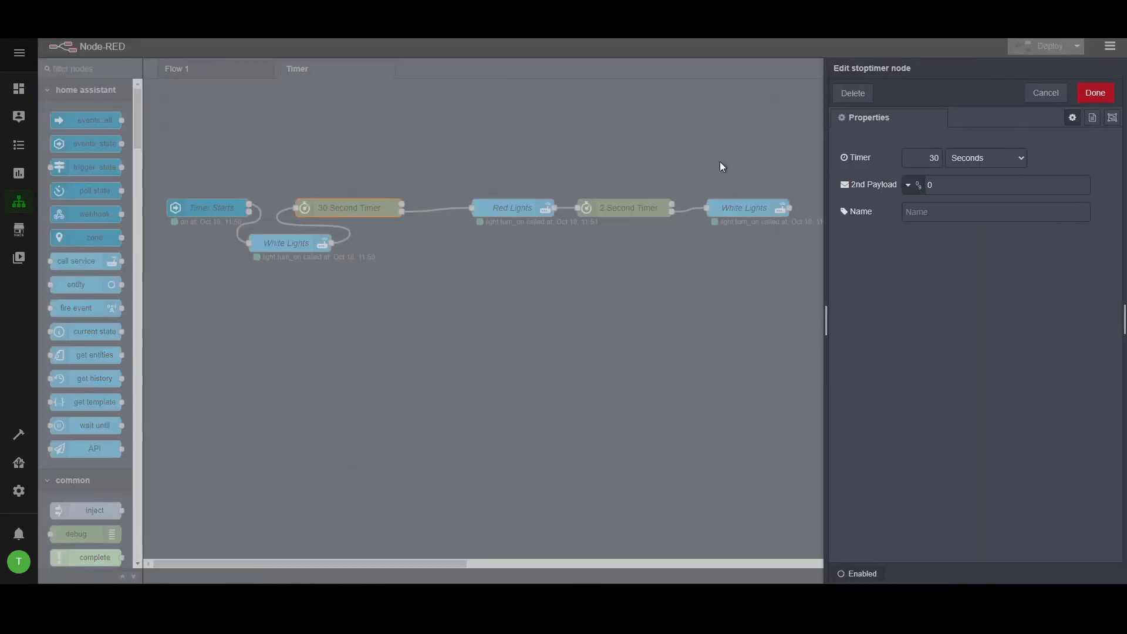
double_click(903, 156)
type("15")
left_click(1096, 92)
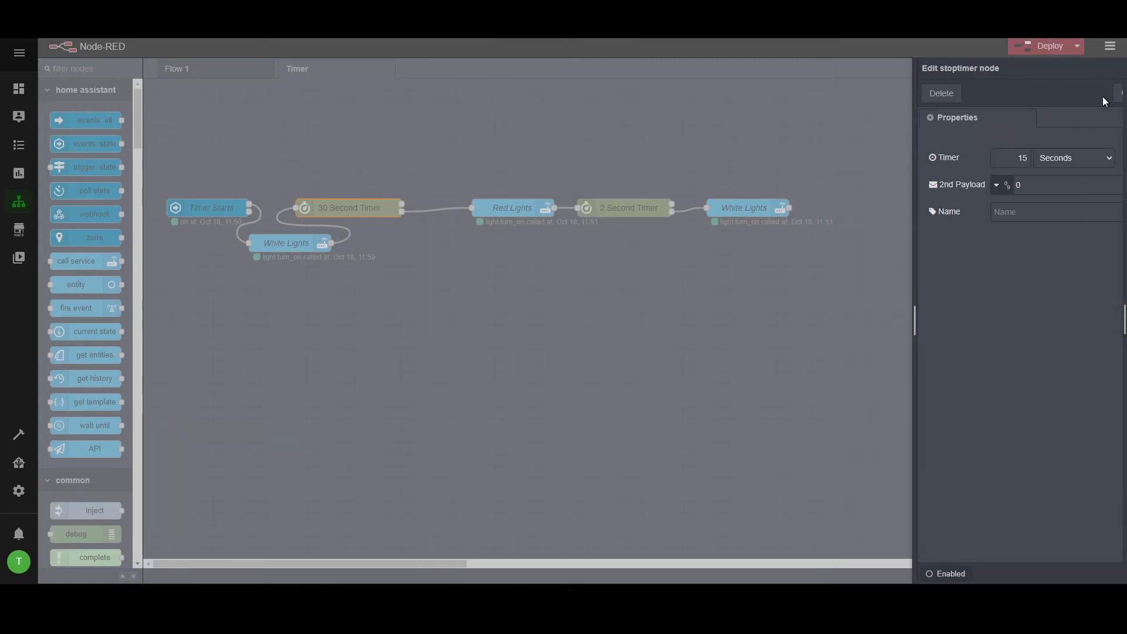
- Unlink the 15 Second Timer from Red Lights and connect its second output to a copy of Red Lights placed below
left_click(434, 209)
key("Delete")
key("ctrl+c")
key("ctrl+v")
left_click(458, 250)
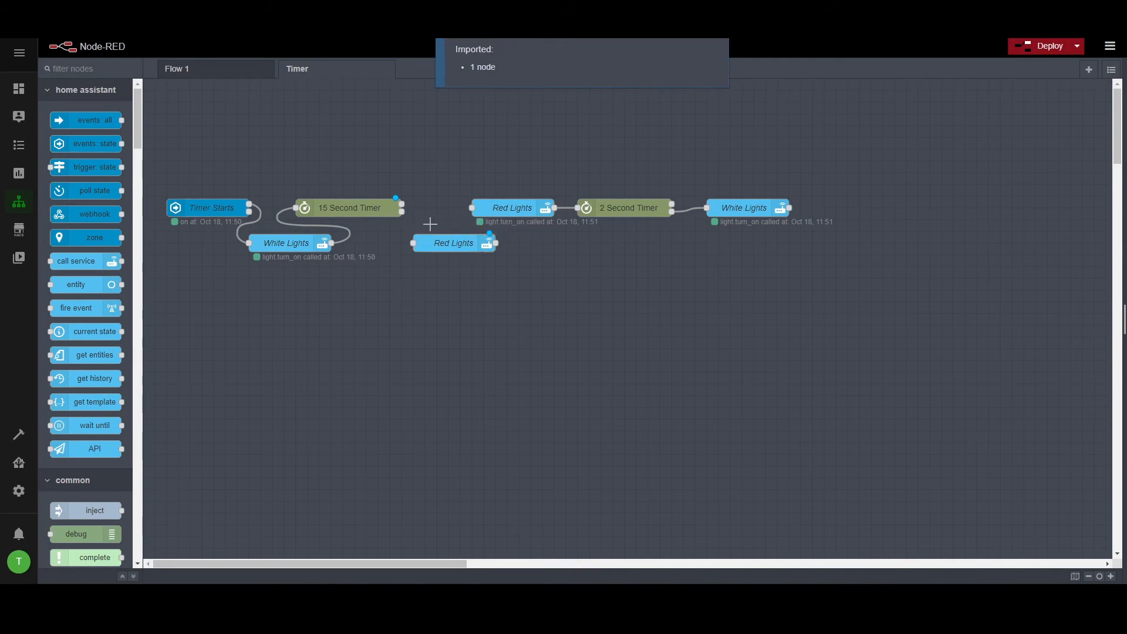
left_click_drag(401, 211, 409, 243)
- Insert a copy of the 15 Second Timer between the new and original Red Lights nodes, using its second output, and deploy the flow
left_click(360, 206)
key("ctrl+c")
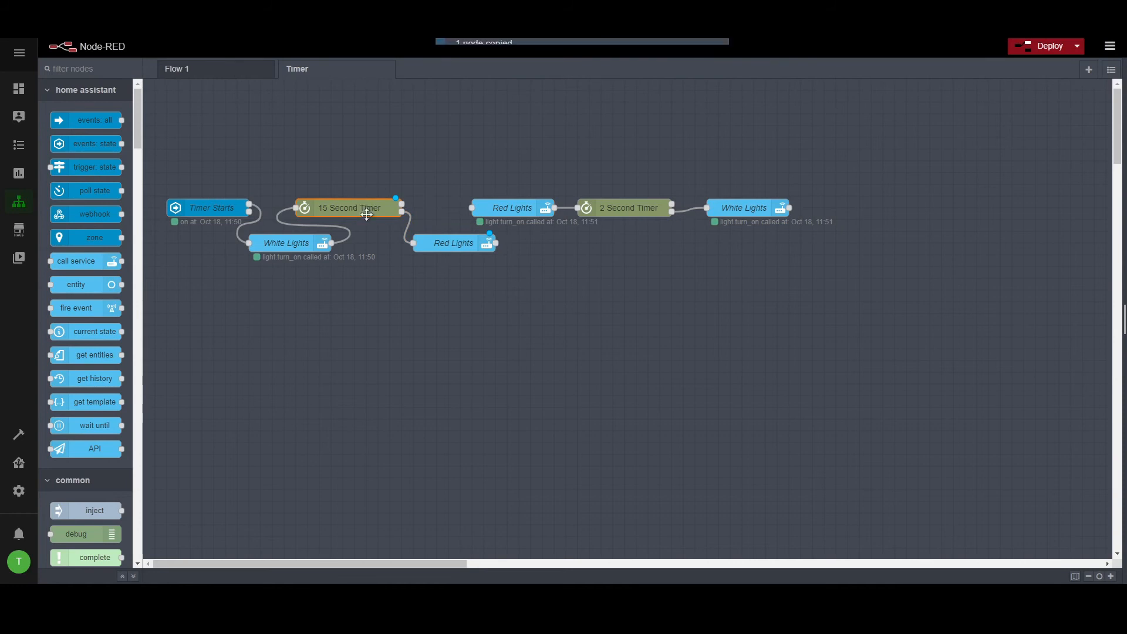
key("ctrl+v")
left_click(584, 259)
left_click_drag(496, 243, 531, 255)
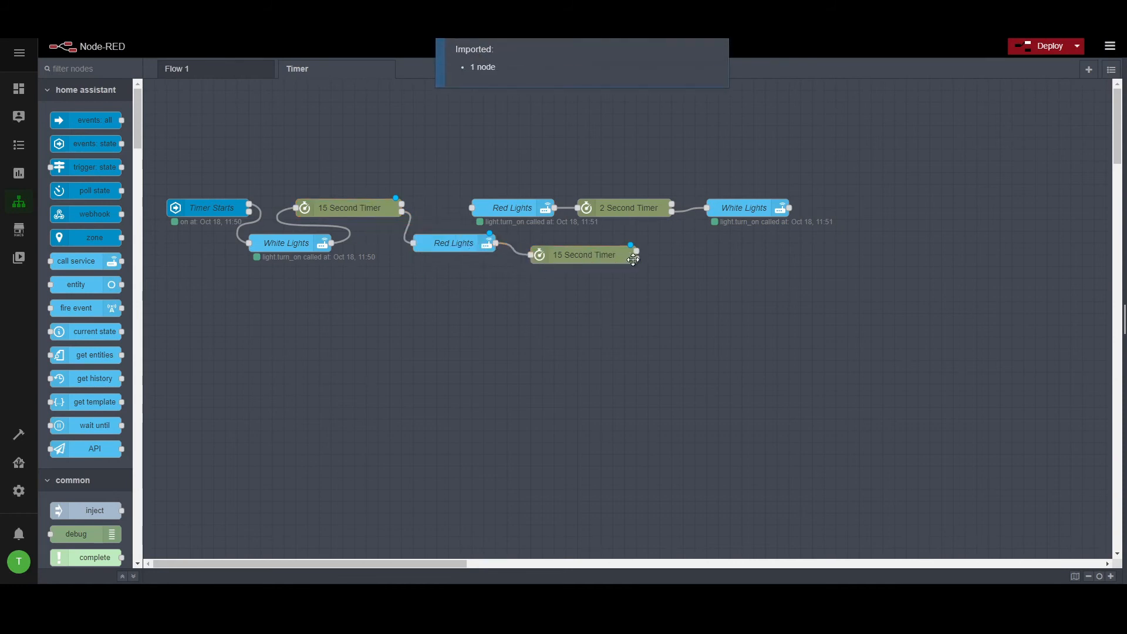
left_click_drag(636, 259, 473, 208)
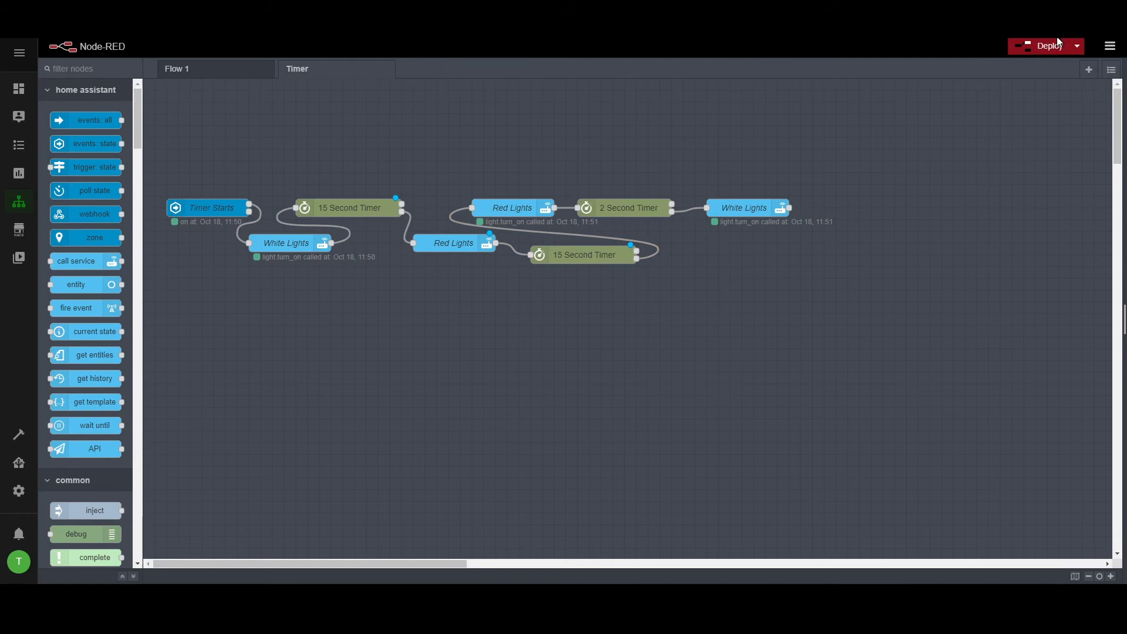
left_click(1040, 52)
- Set the Wall 32 light's color to orange from the Home Assistant dashboard and view its history
left_click(21, 90)
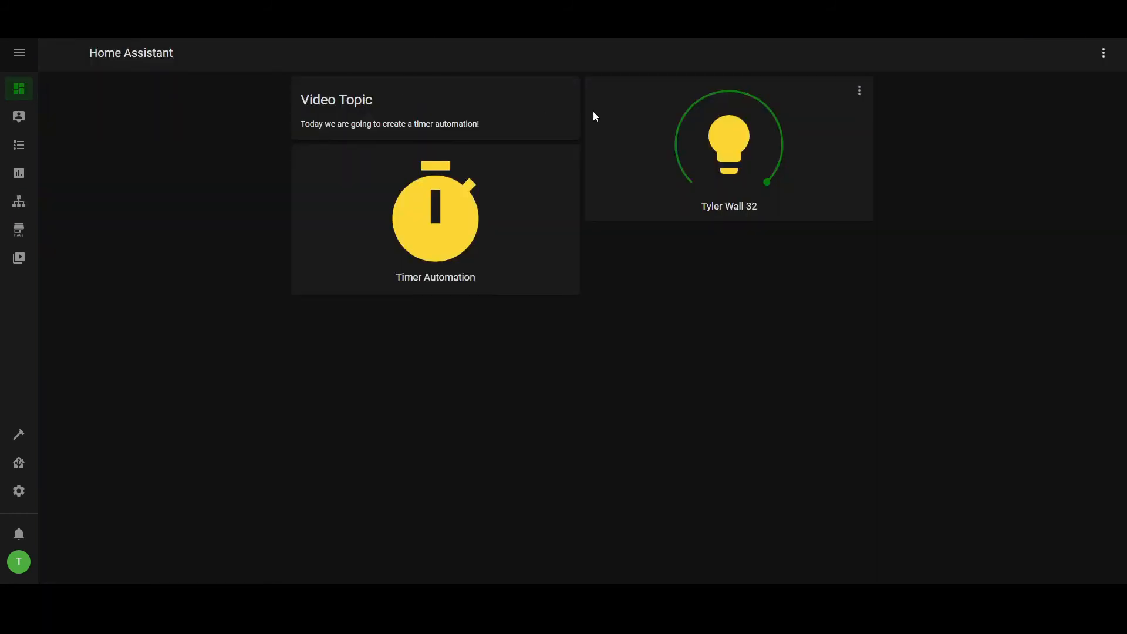
left_click(726, 132)
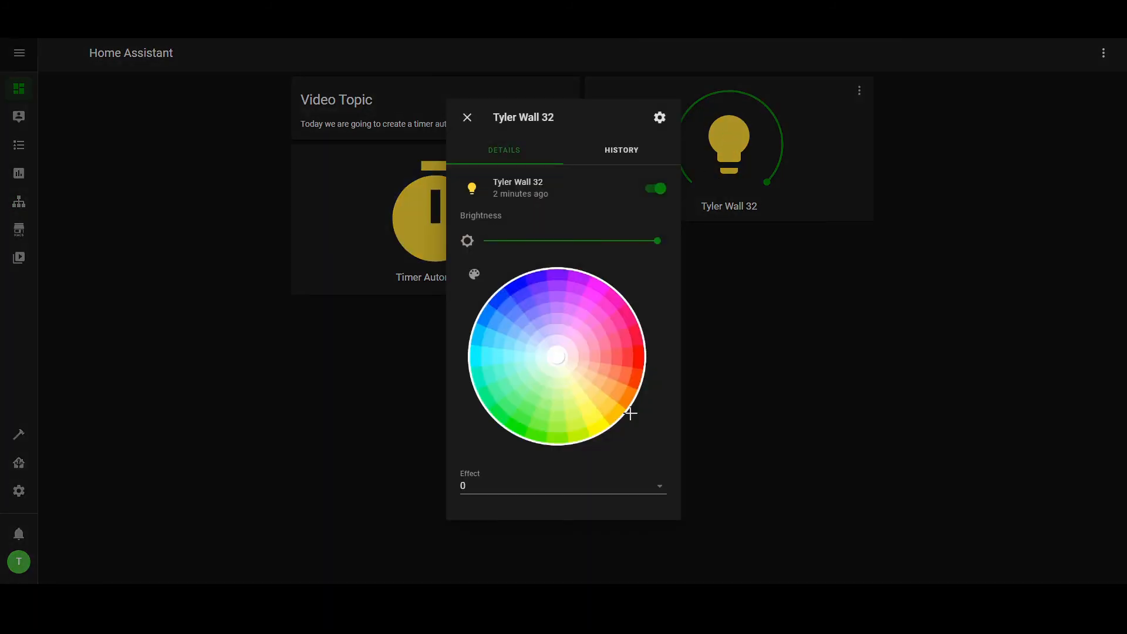
left_click(632, 400)
left_click(627, 151)
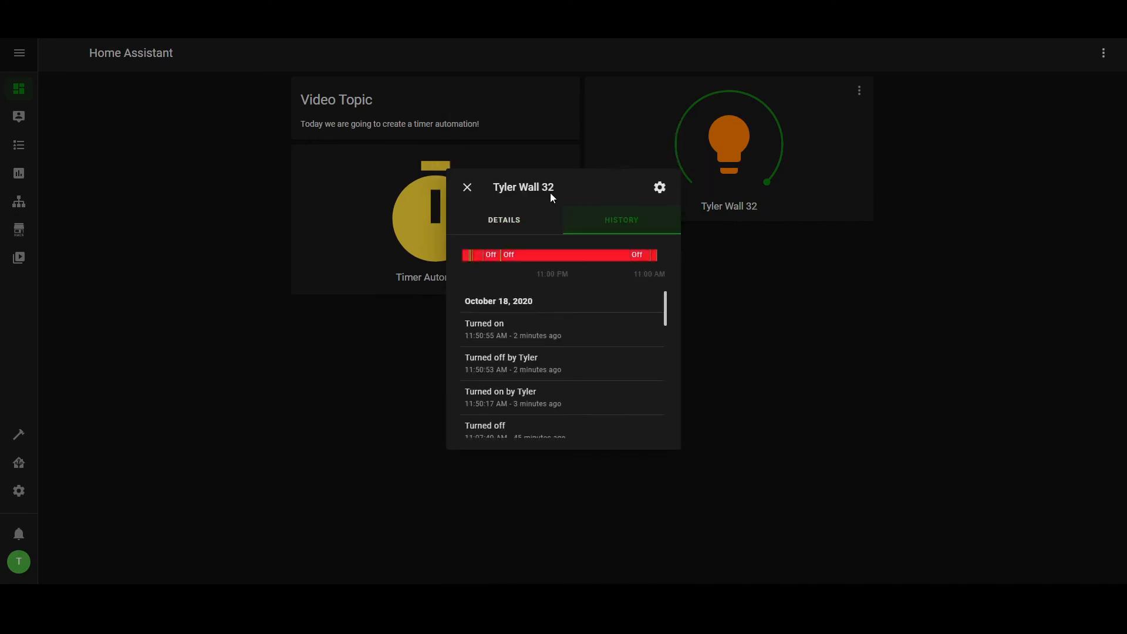
left_click(522, 216)
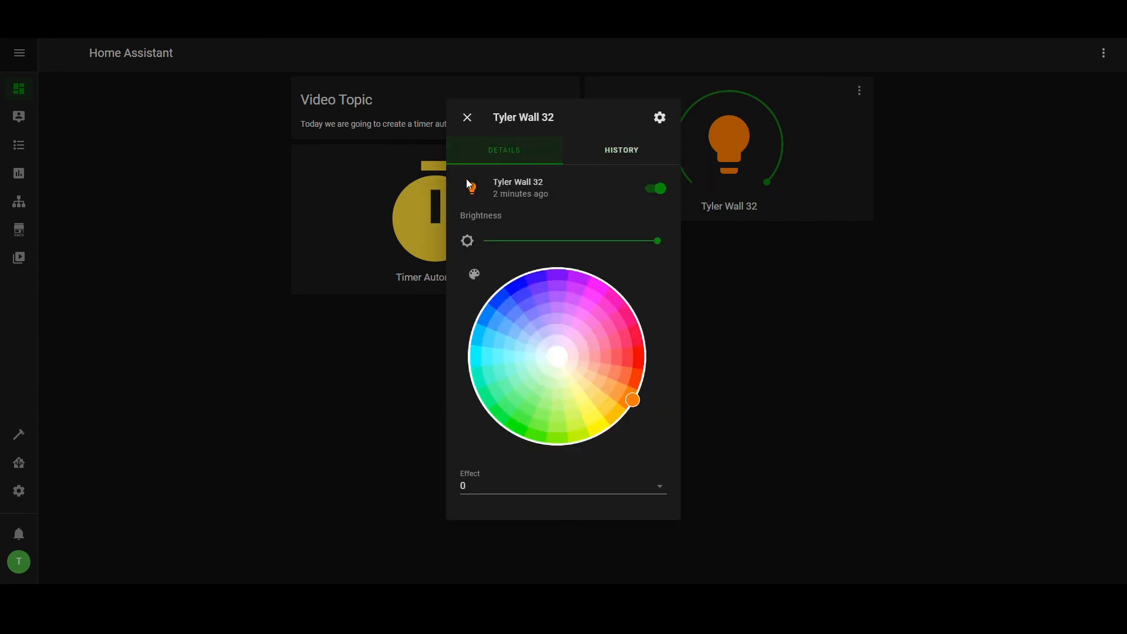
- Look up the Wall 32 light entity's state attributes in Developer Tools to find its RGB color
left_click(467, 117)
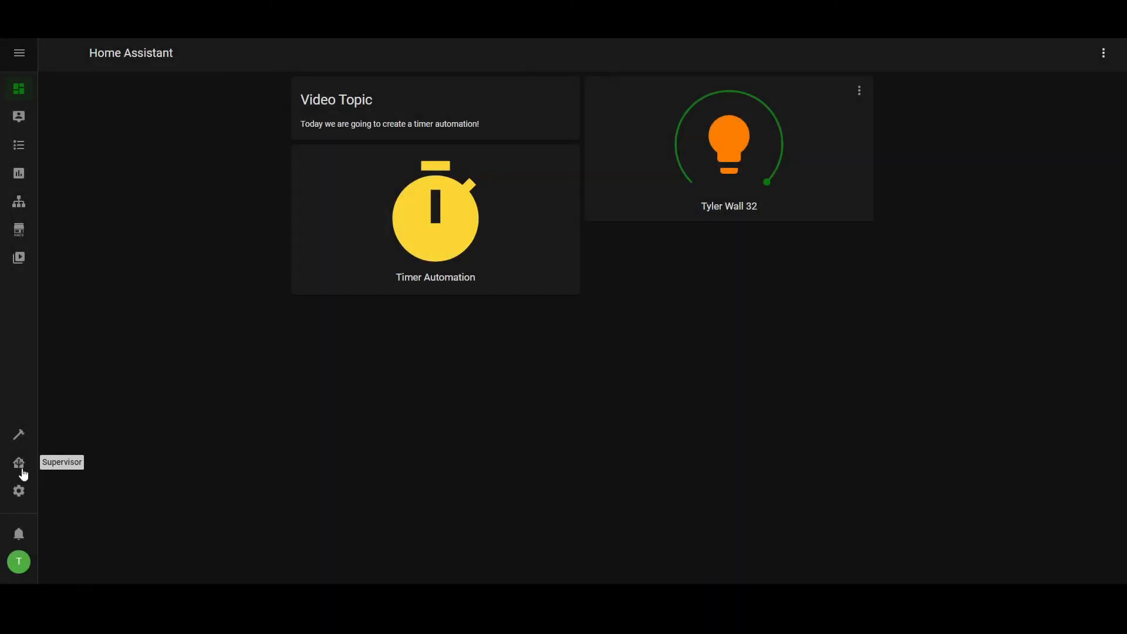
left_click(29, 426)
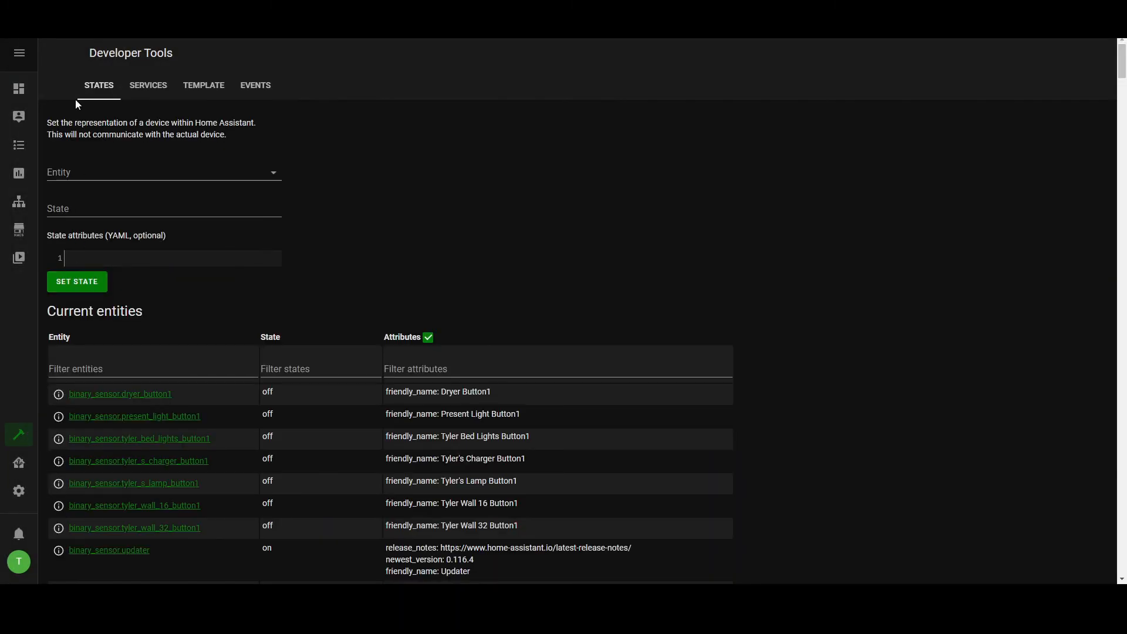
left_click(120, 167)
type("wall")
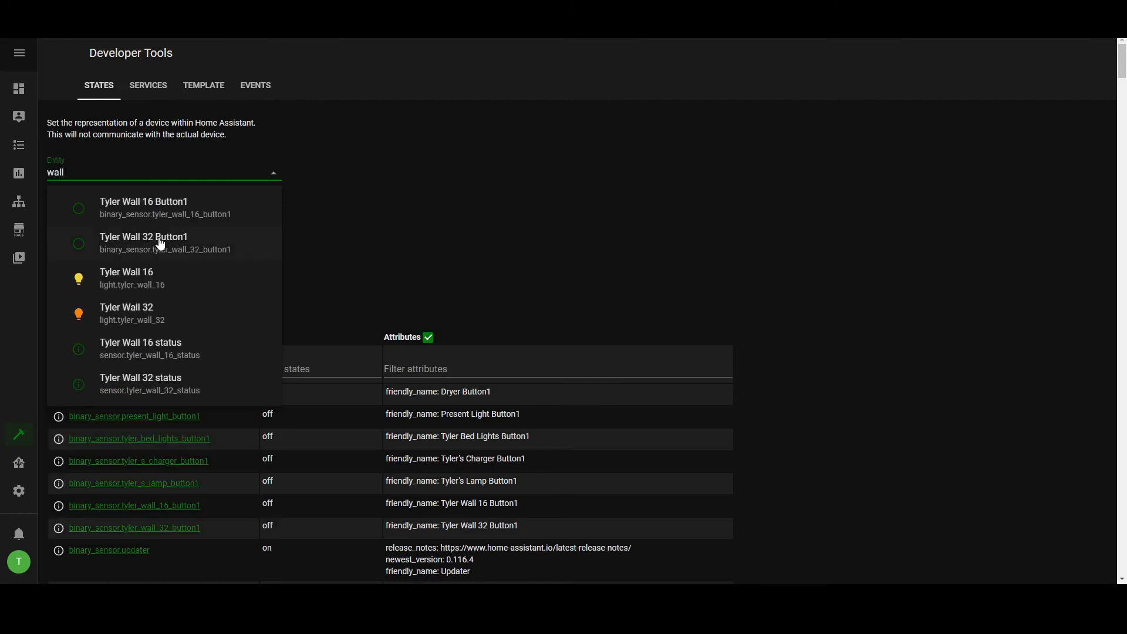
left_click(124, 311)
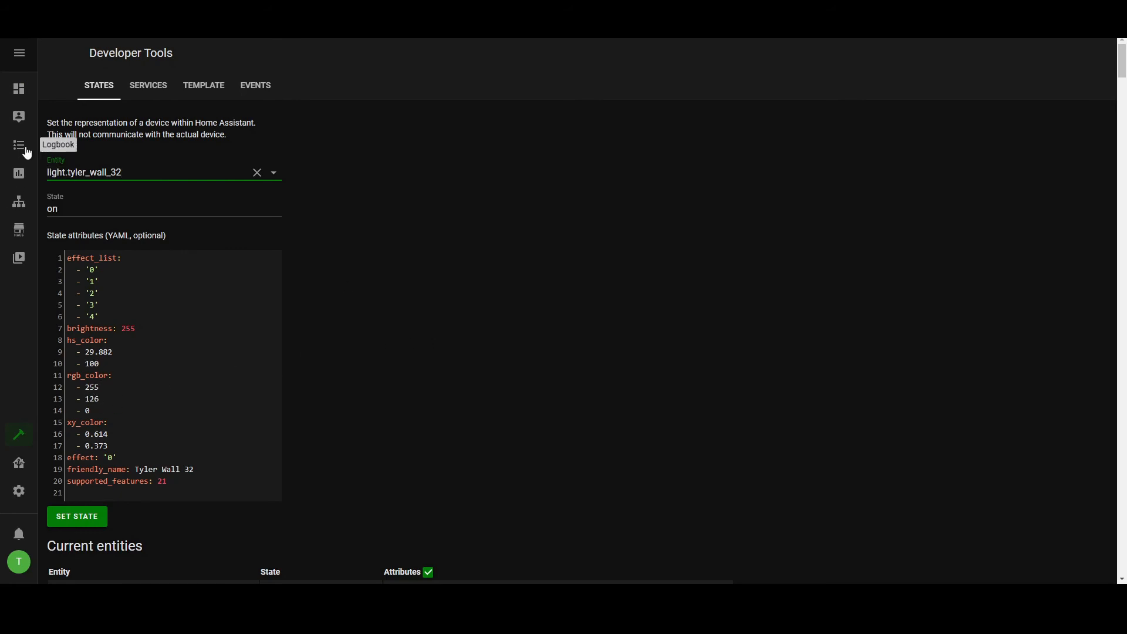
- Set the lower Red Lights node's rgb_color data to [255, 126, 0] in the Node-RED Timer flow, save it, and deploy
left_click(19, 204)
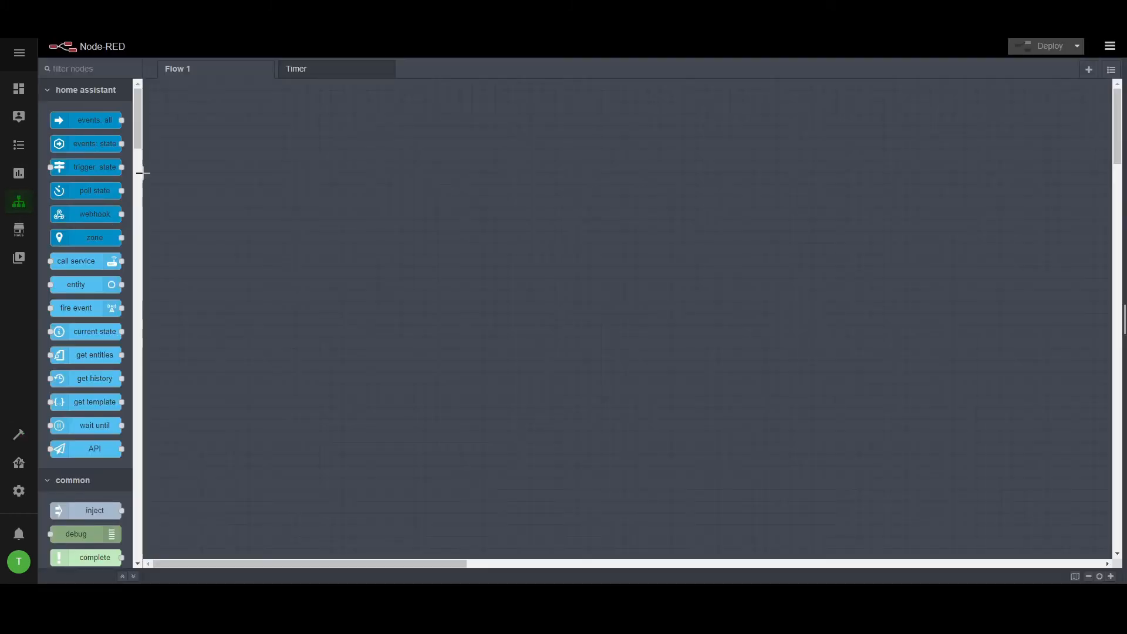
left_click(368, 69)
double_click(459, 246)
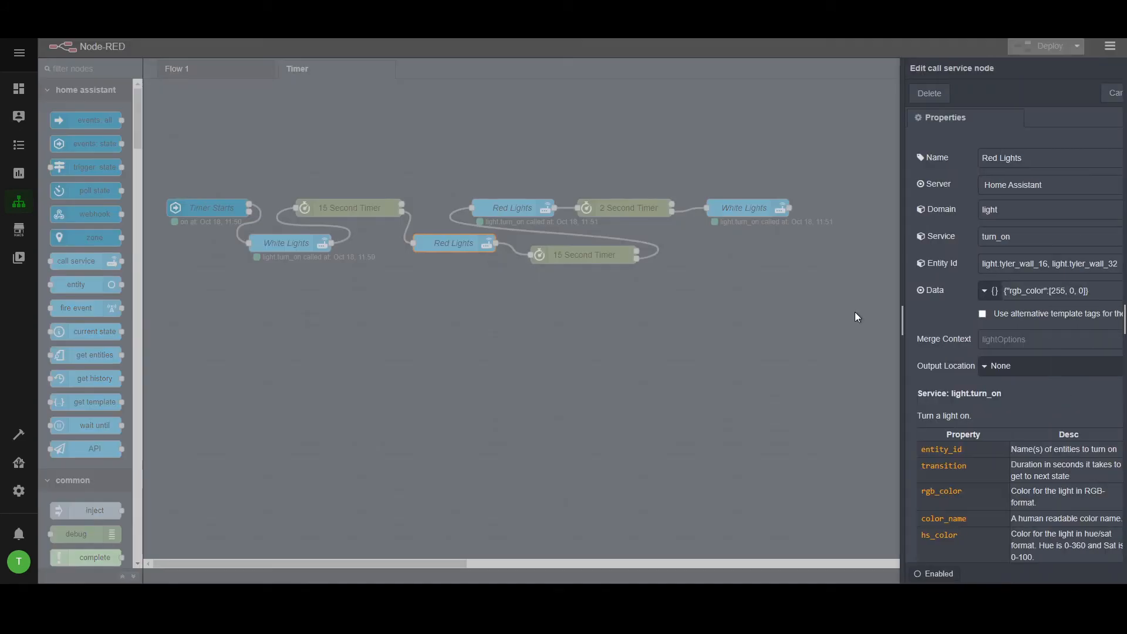
left_click(1000, 290)
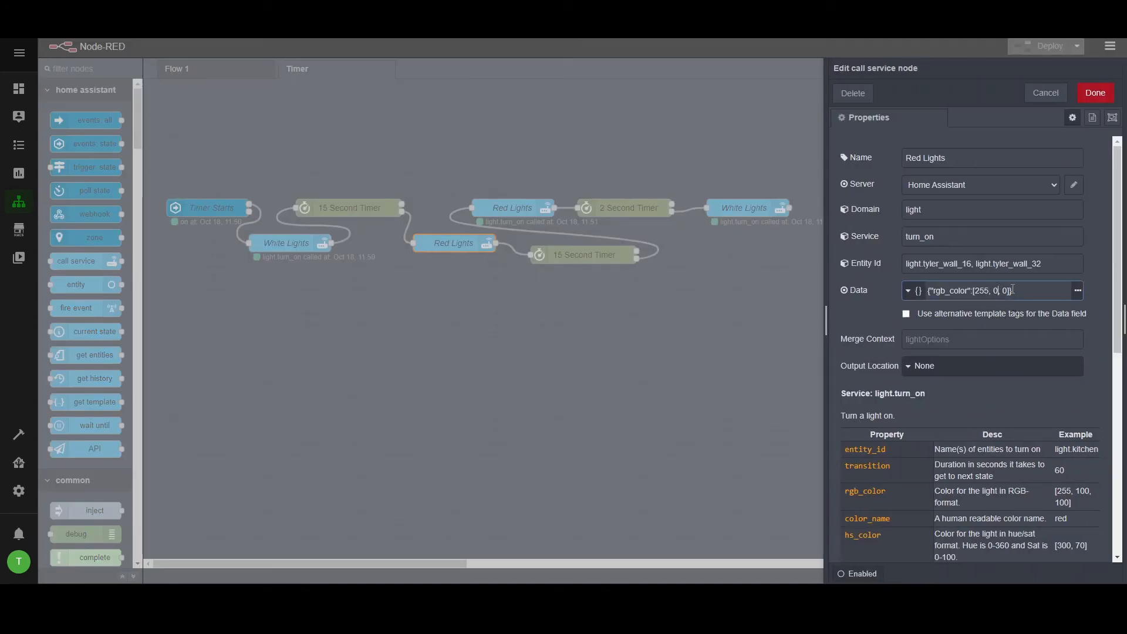
key("BackSpace")
type("126")
left_click(1096, 93)
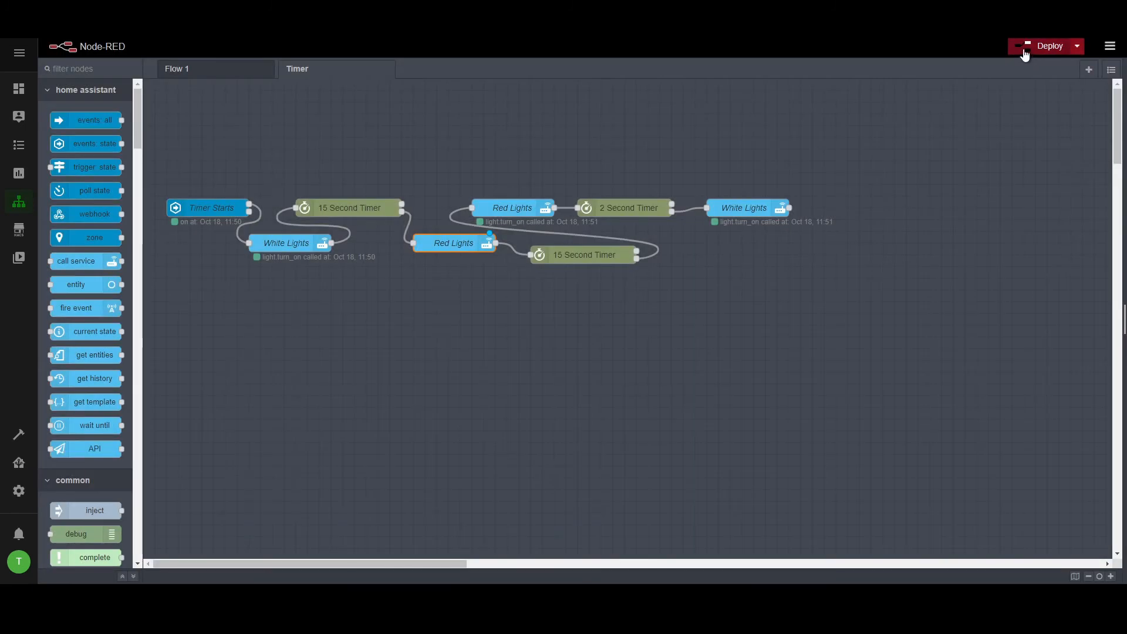
left_click(1032, 45)
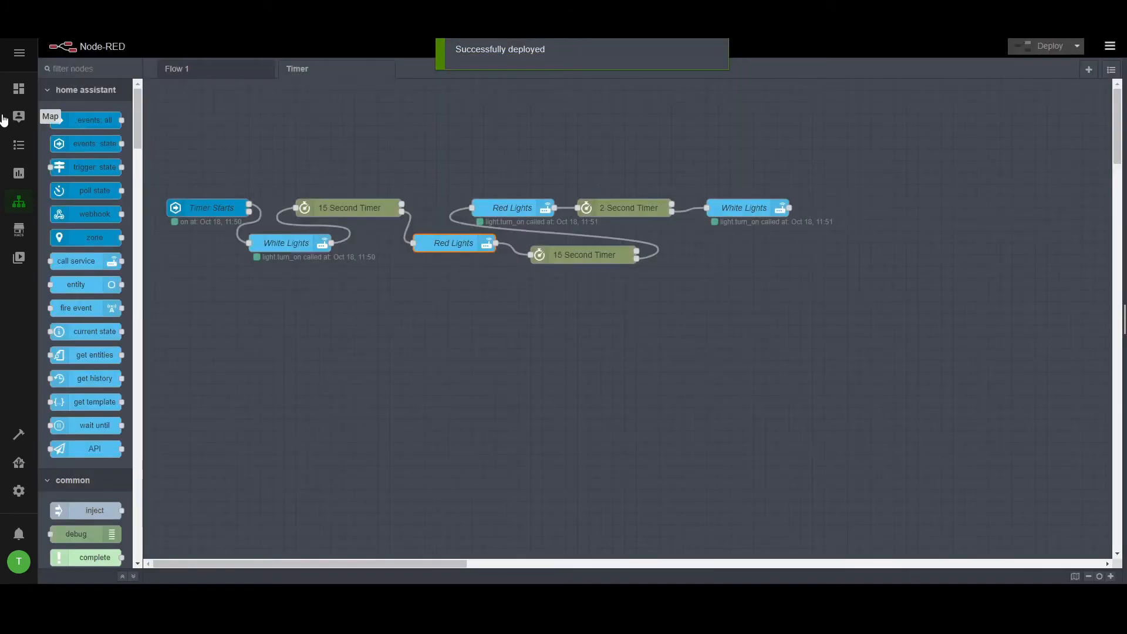
- Reset Timer Automation and switch the Wall 32 light off on the Home Assistant dashboard, then start the timer to test the flow
left_click(18, 89)
left_click(485, 217)
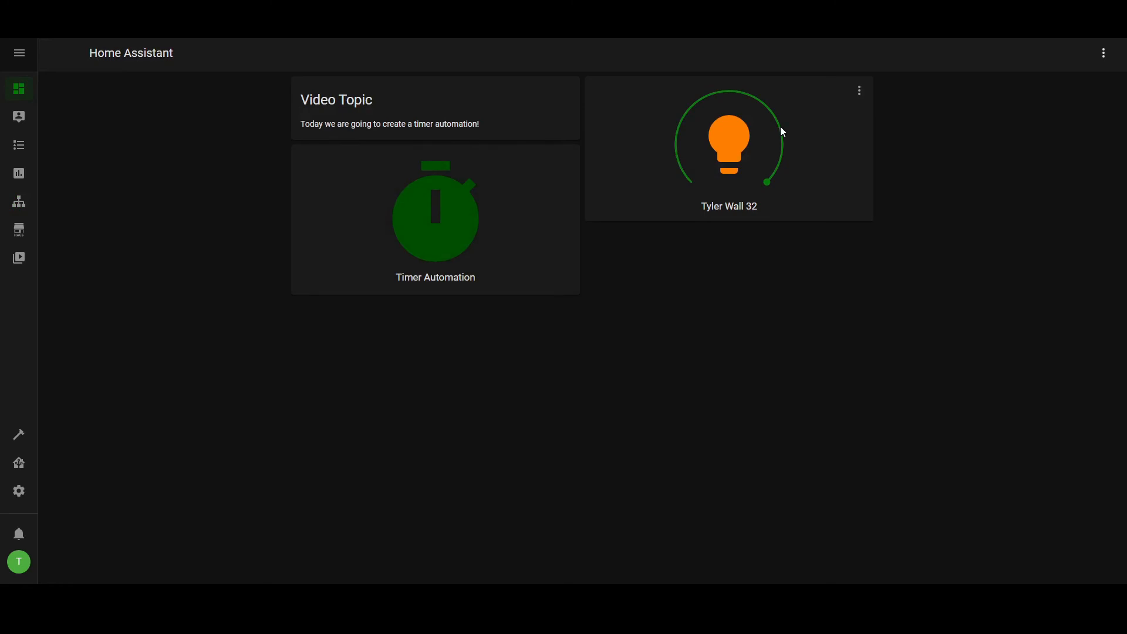
left_click(733, 151)
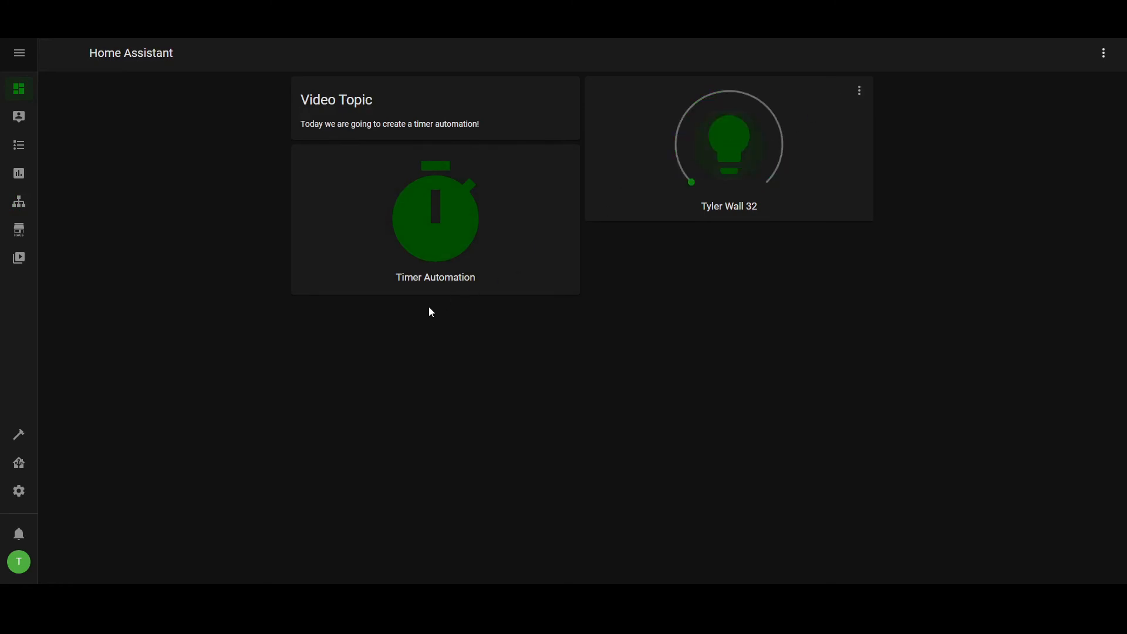
left_click(442, 225)
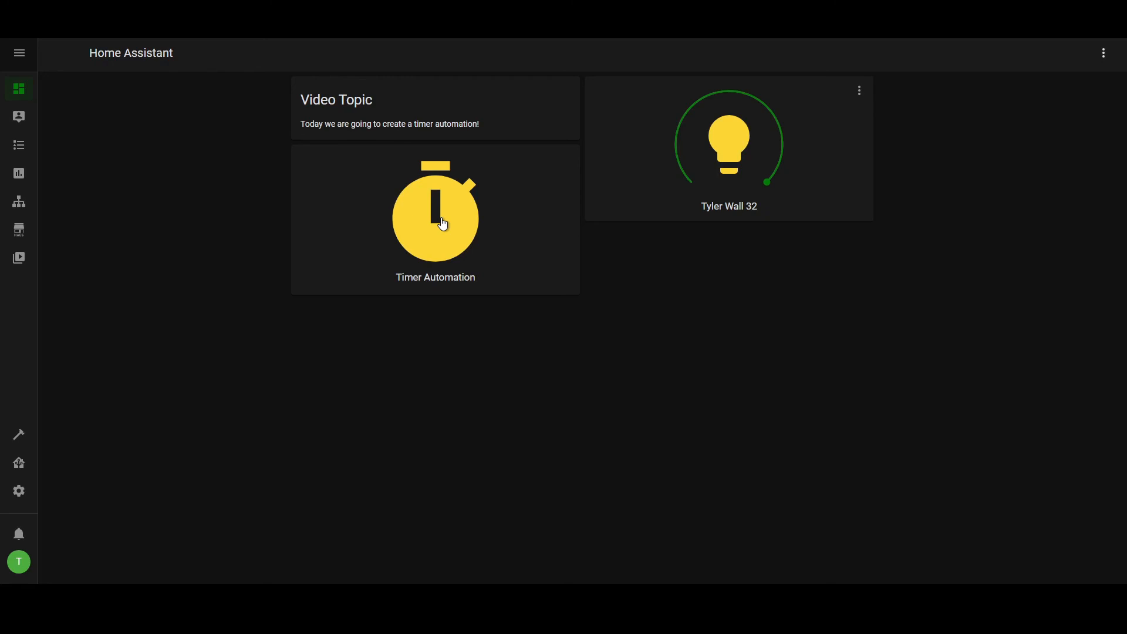
left_click(444, 224)
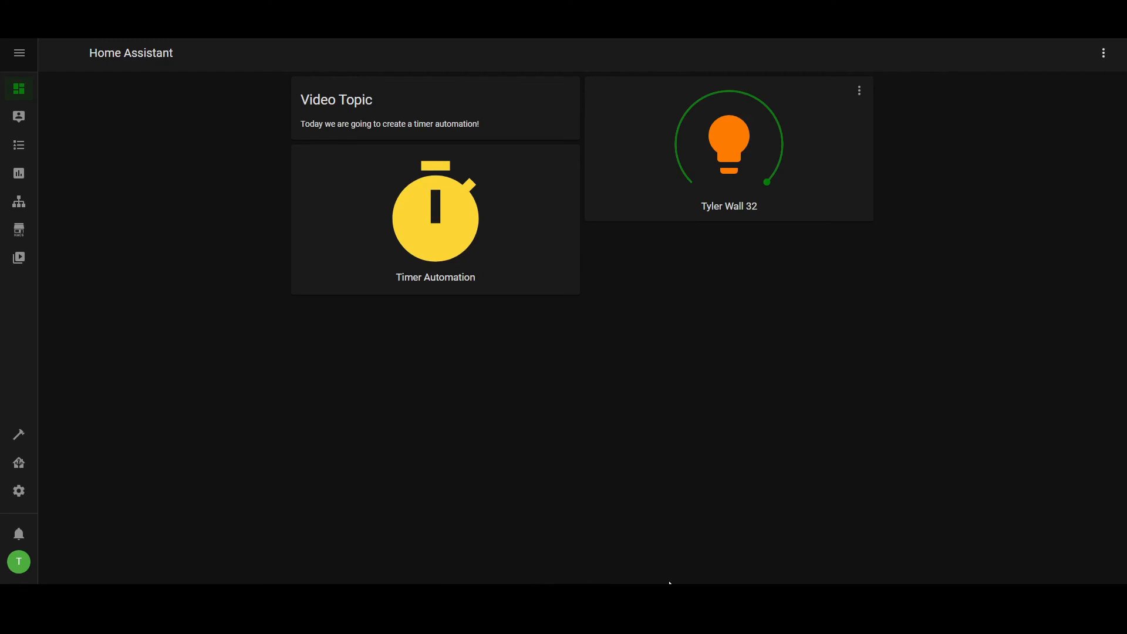
- Replace the lower 15 Second Timer in the Node-RED Timer flow with a 2 Second Timer copy, linking its second output to the upper Red Lights
left_click(16, 210)
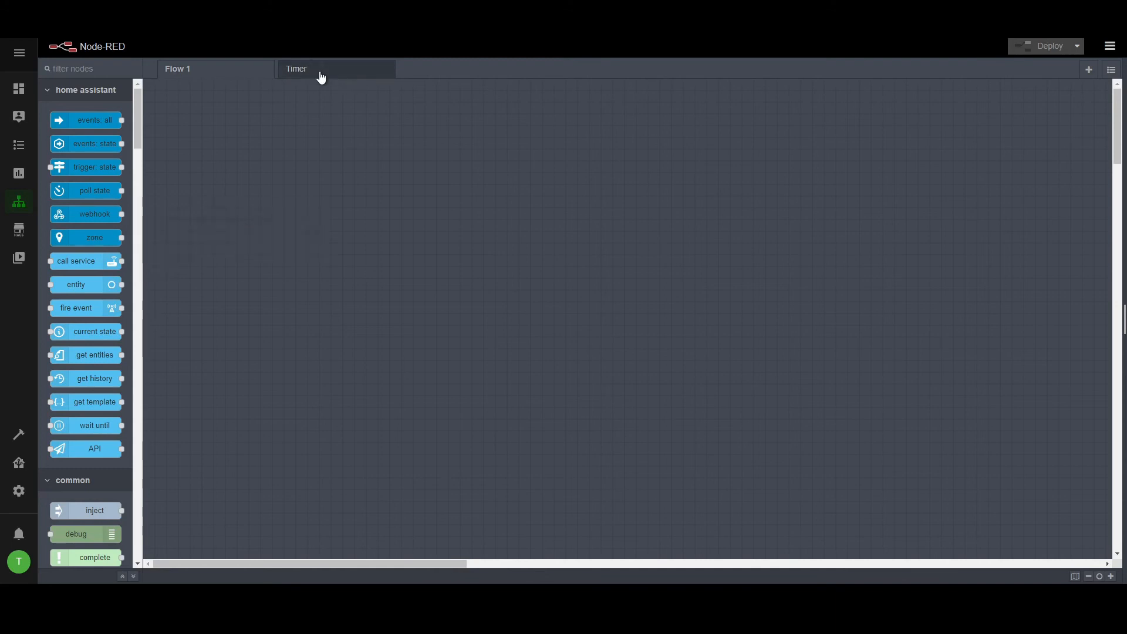
left_click(322, 77)
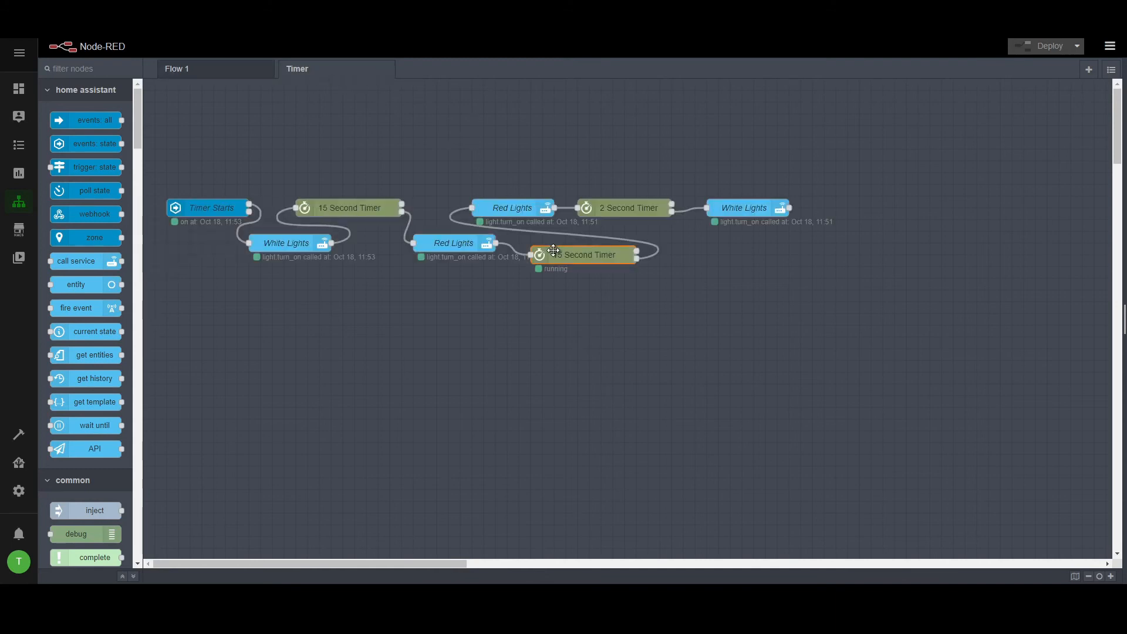
key("Delete")
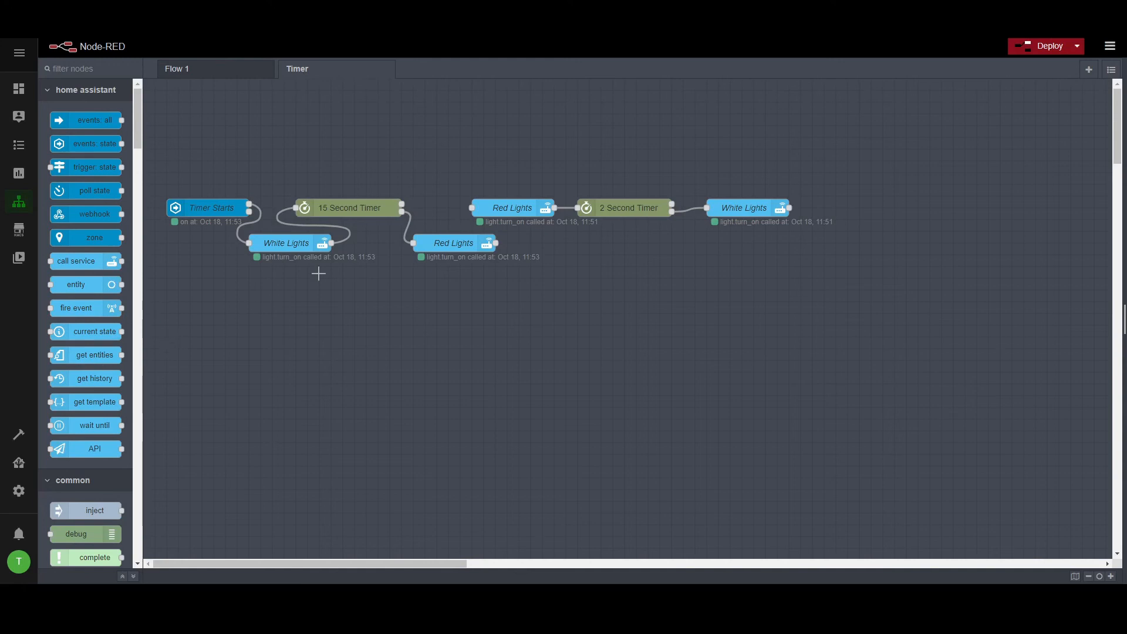
left_click(655, 208)
key("ctrl+c")
key("ctrl+v")
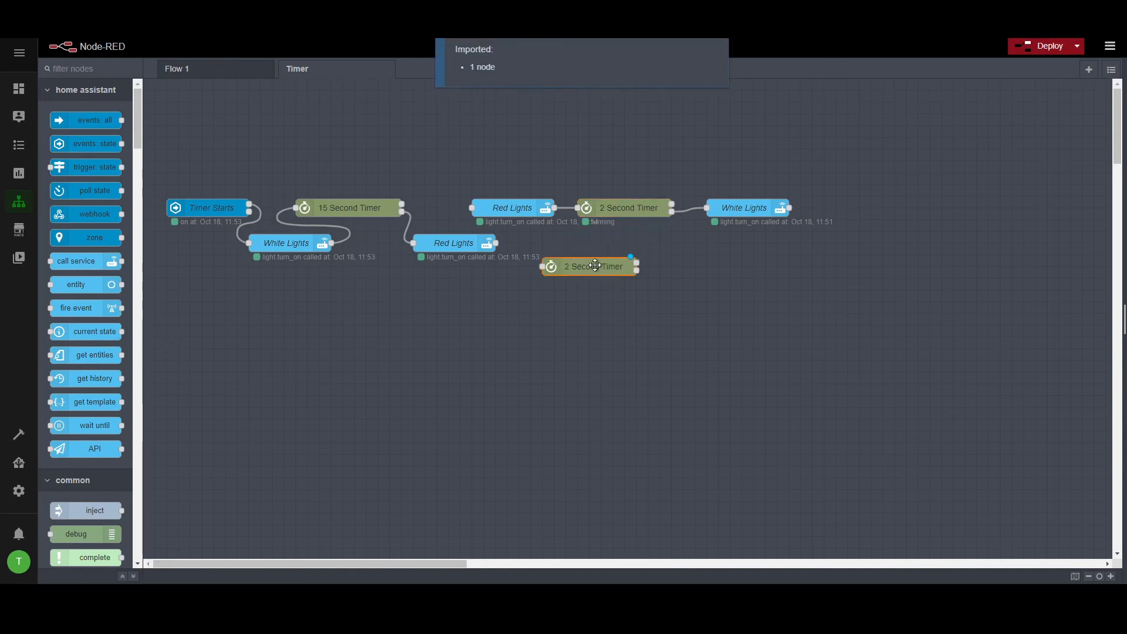
left_click(571, 242)
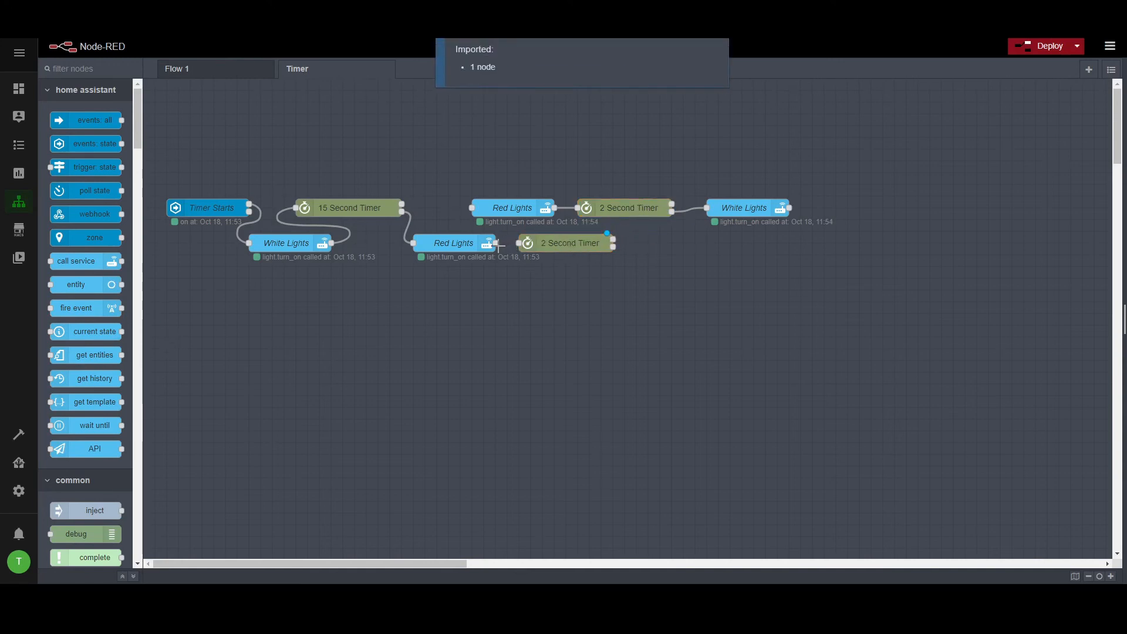
mouse_move(497, 243)
left_mouse_down()
mouse_move(528, 244)
mouse_move(519, 243)
left_mouse_up()
left_click_drag(613, 246, 472, 208)
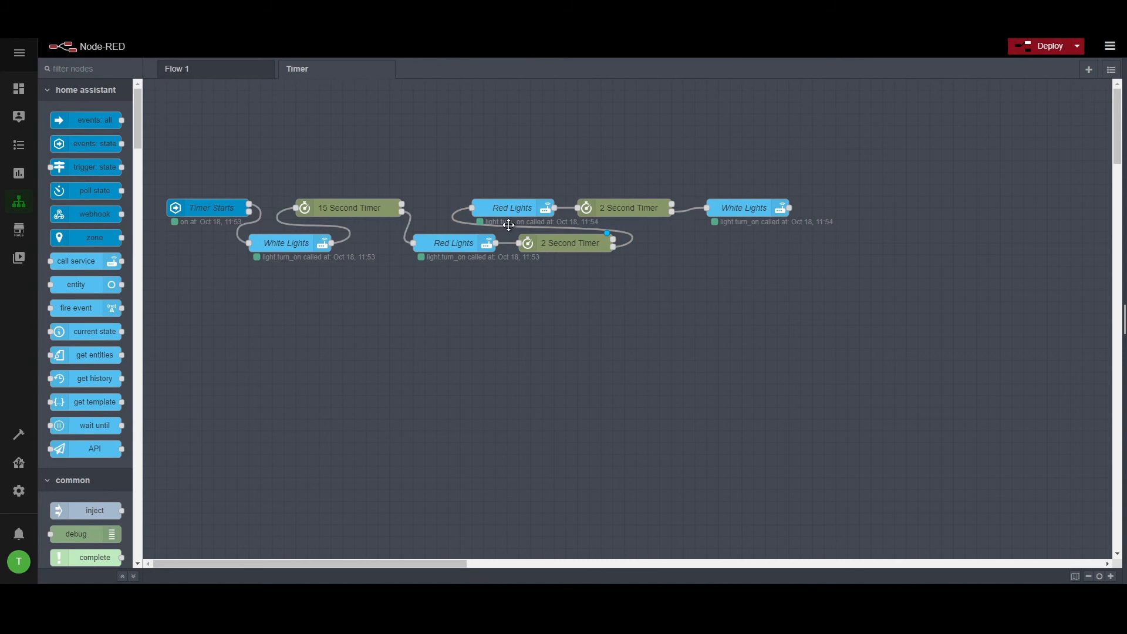
- Set the copied lower timer's duration to 17 seconds, save the node, and deploy the flow
double_click(600, 243)
double_click(904, 157)
type("17")
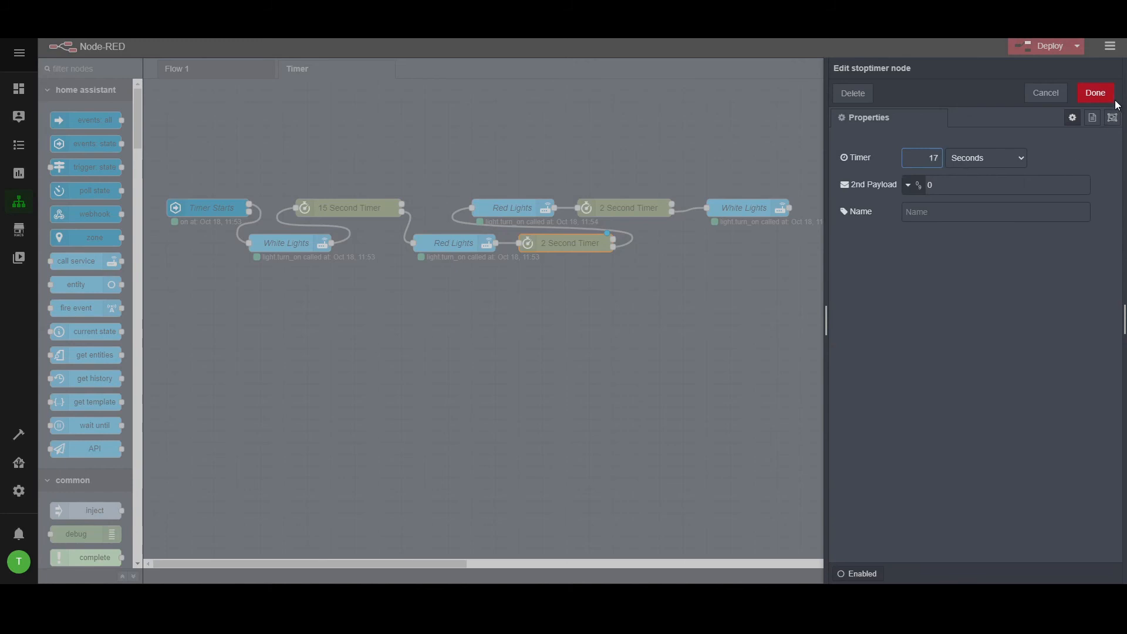
left_click(1103, 93)
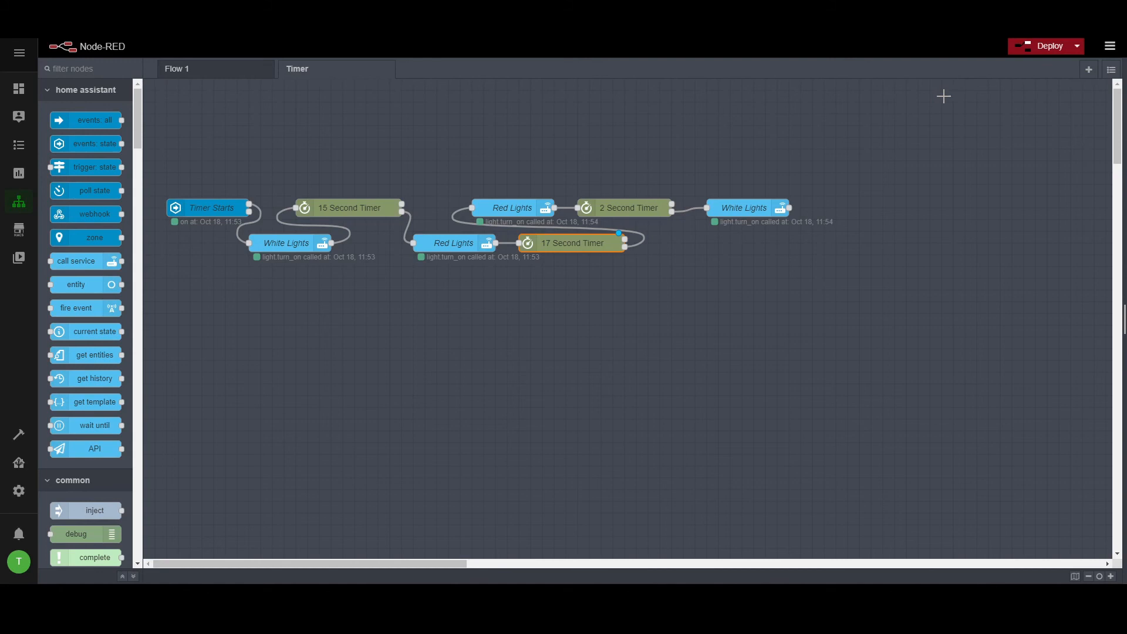
left_click(1036, 45)
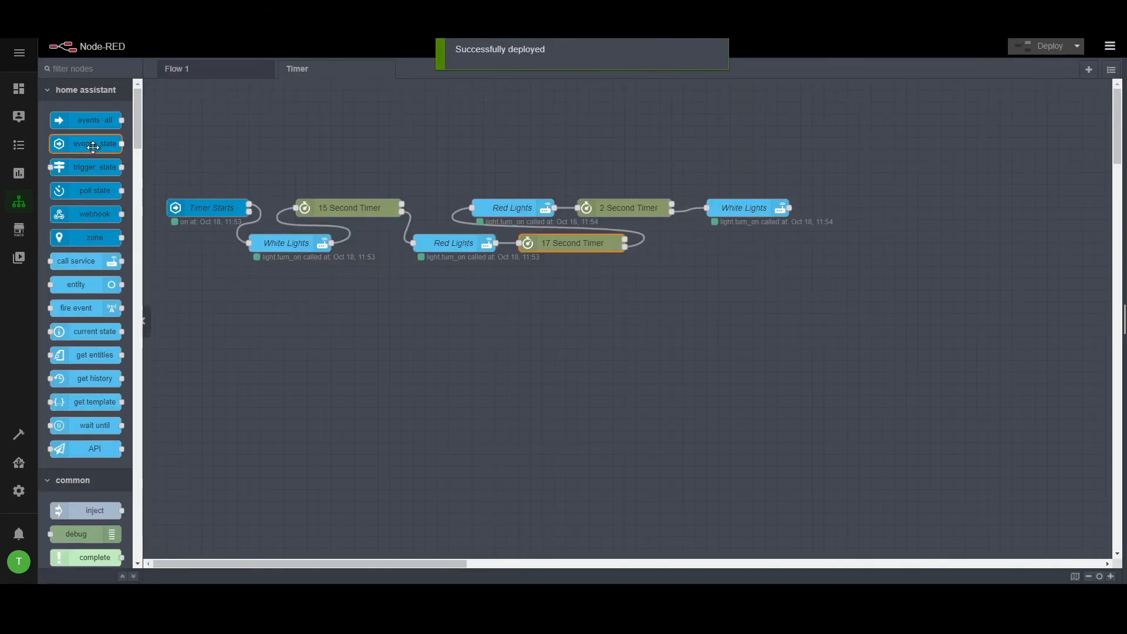
- Turn off Timer Automation and the Wall 32 light on the Home Assistant dashboard, and restart the timer to test the revised delay
left_click(19, 88)
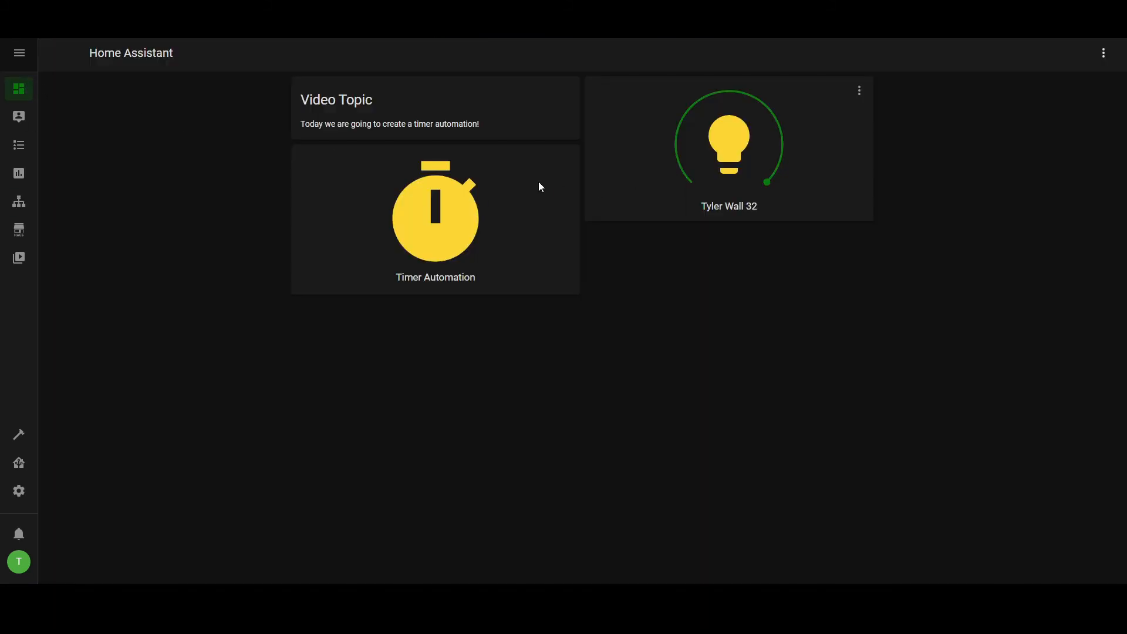
left_click(460, 213)
left_click(745, 146)
left_click(405, 219)
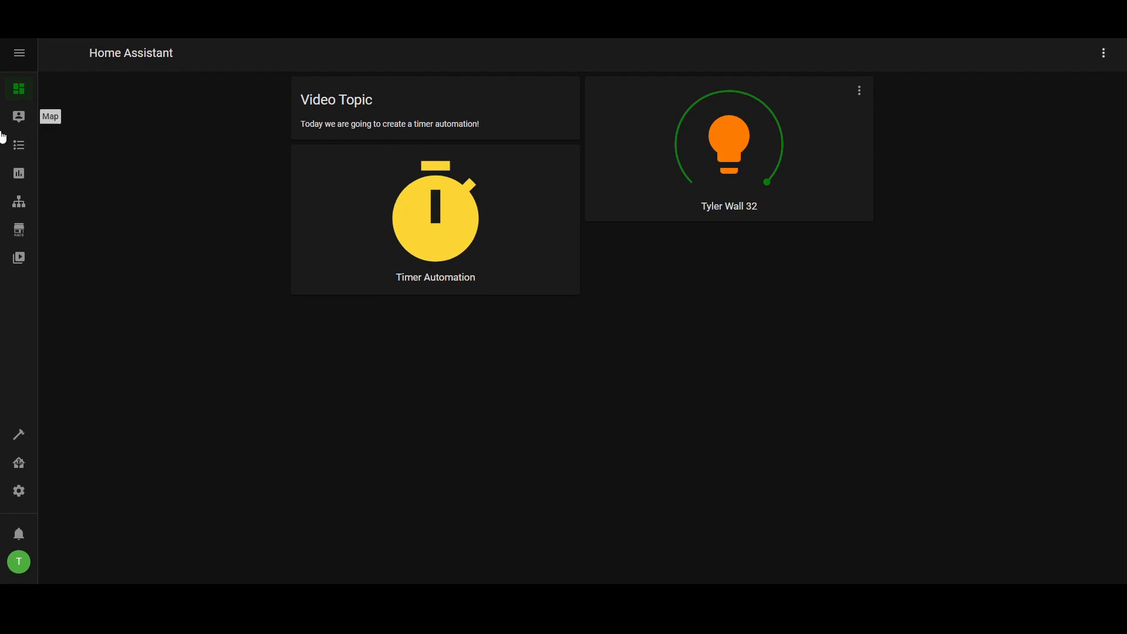
- Delete the 17 Second Timer from the Node-RED Timer flow and place a copy of the 2 Second Timer beside the lower Red Lights
left_click(14, 206)
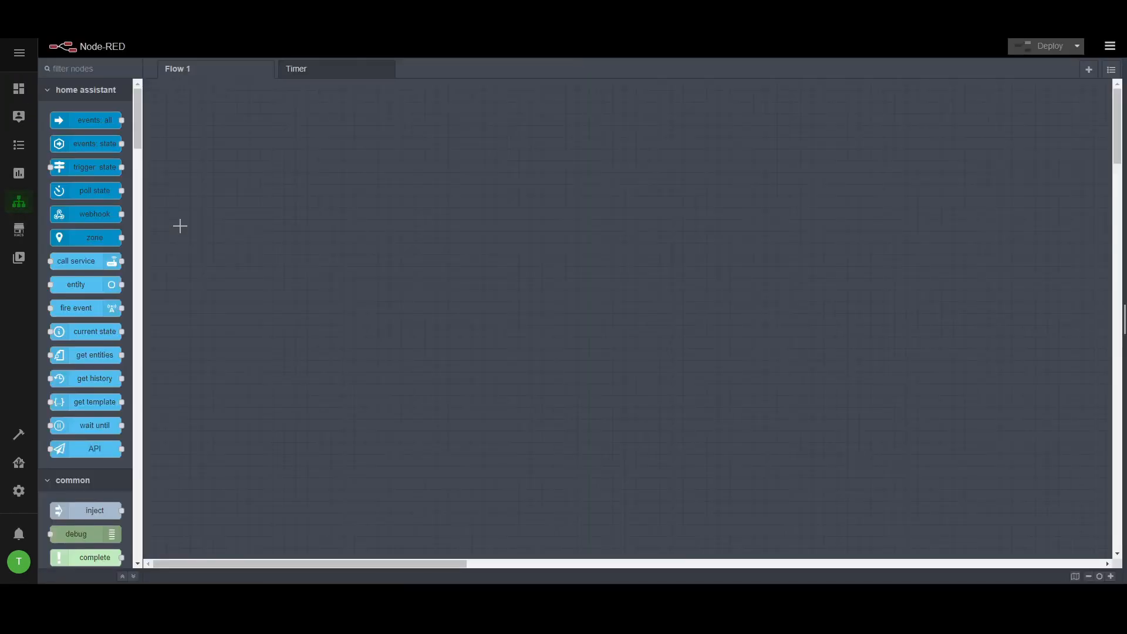
left_click(318, 77)
left_click(554, 244)
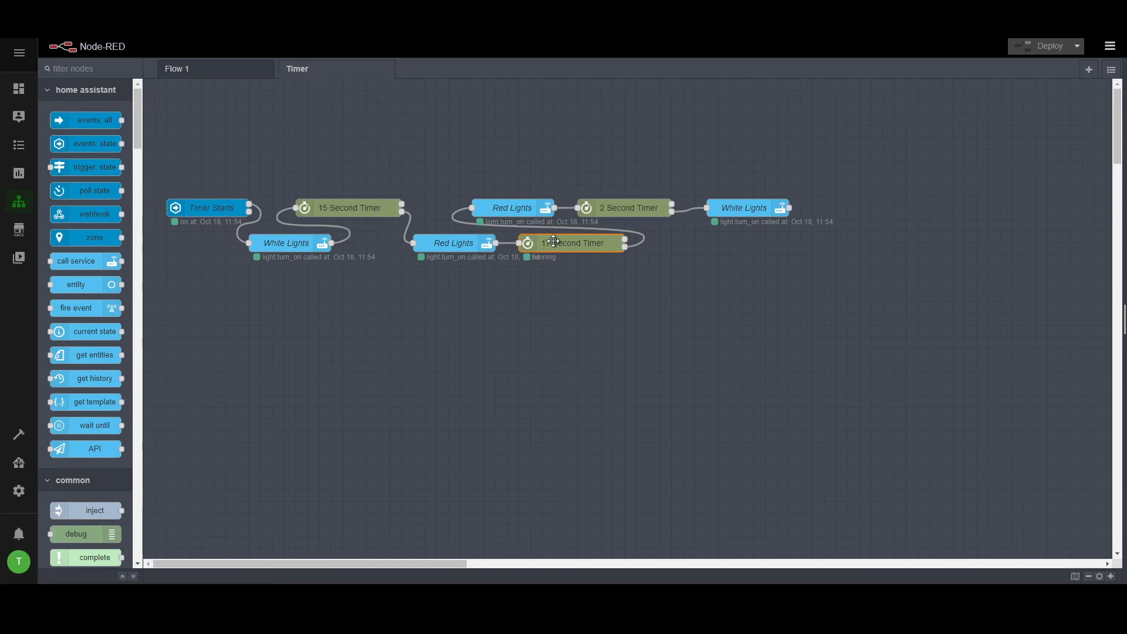
key("Delete")
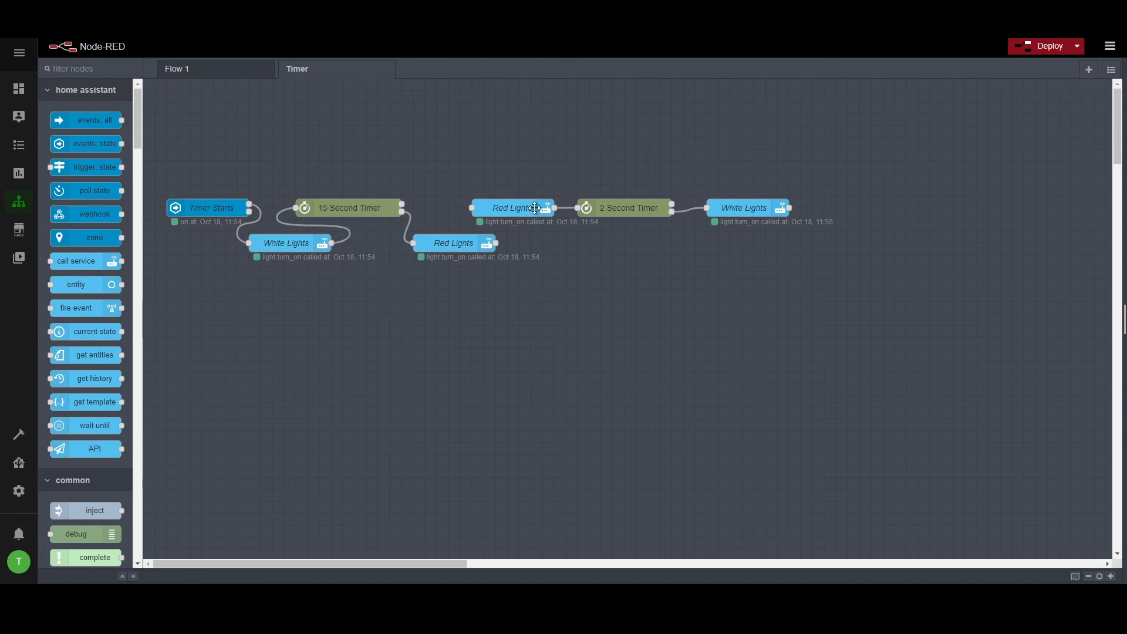
left_click(621, 214)
key("ctrl+c")
key("ctrl+v")
left_click(512, 256)
- Place a White Lights copy after the lower 2 Second Timer, wired to its second output, and connect the lower Red Lights to that timer
left_click(746, 209)
key("ctrl+c")
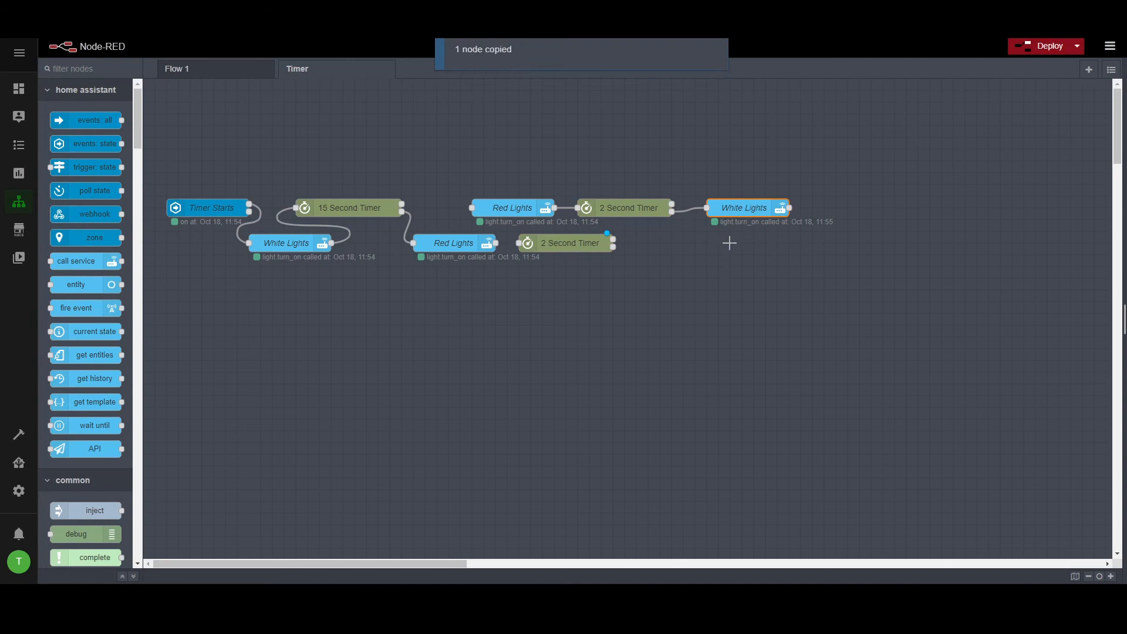
key("ctrl+v")
left_click(674, 248)
left_click_drag(613, 247, 625, 243)
left_click_drag(495, 243, 519, 243)
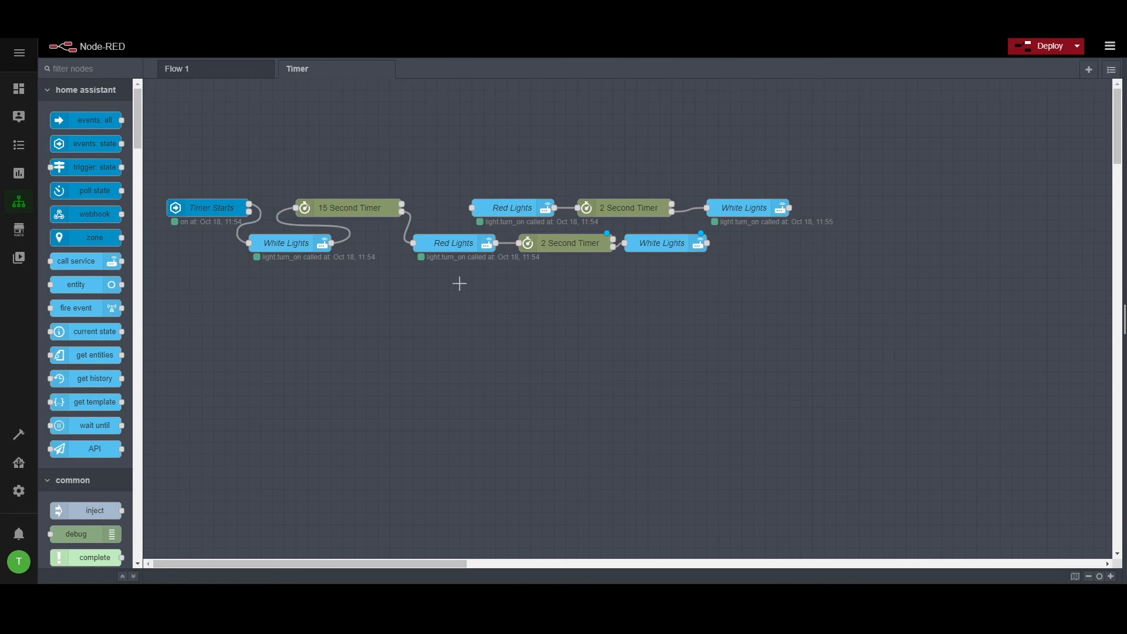
- Add a 15 Second Timer copy after the new White Lights, connect its second output to the upper Red Lights, and deploy
left_click(393, 211)
key("ctrl+c")
key("ctrl+v")
left_click(800, 254)
left_click_drag(706, 243, 742, 243)
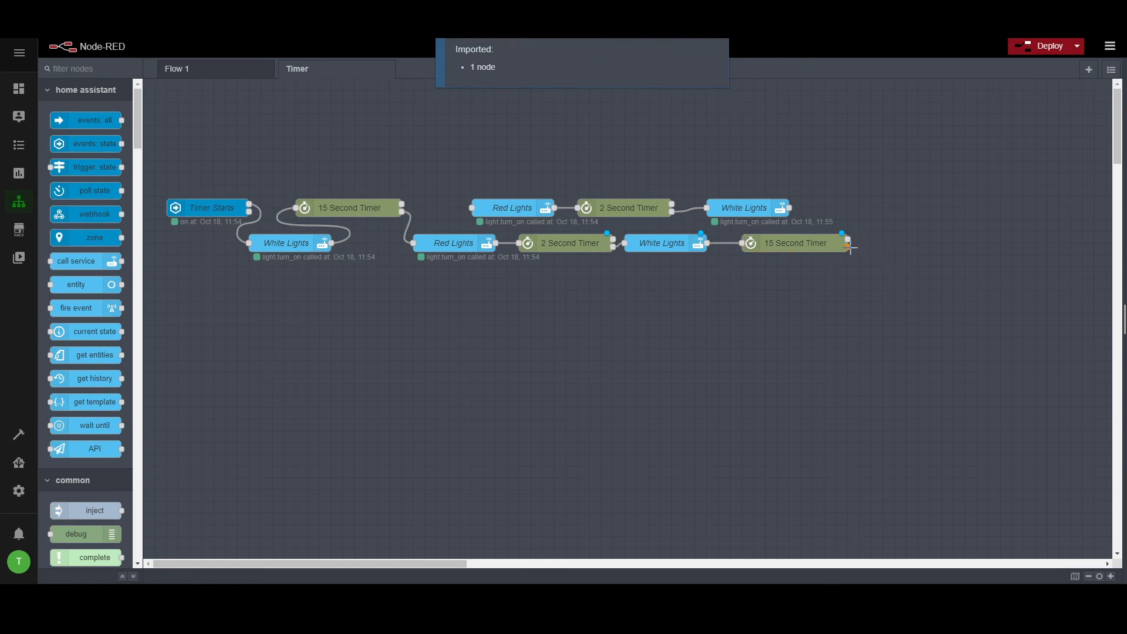
left_click_drag(848, 240, 473, 208)
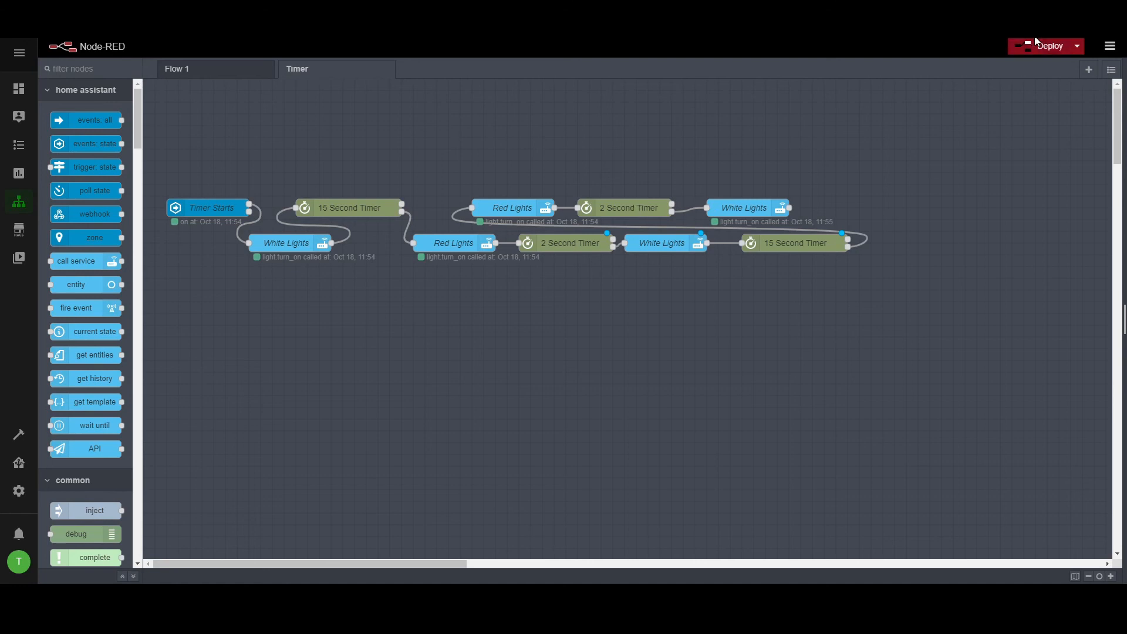
left_click(1005, 47)
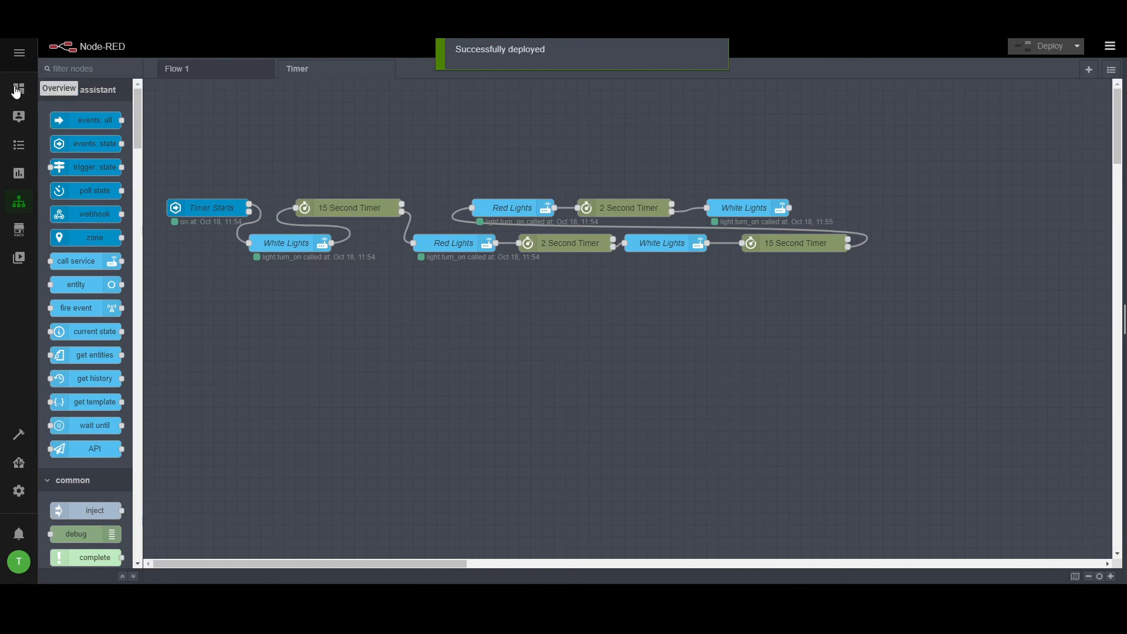
- Switch Timer Automation off and on again from the Home Assistant dashboard to test the full light sequence
left_click(19, 89)
left_click(440, 215)
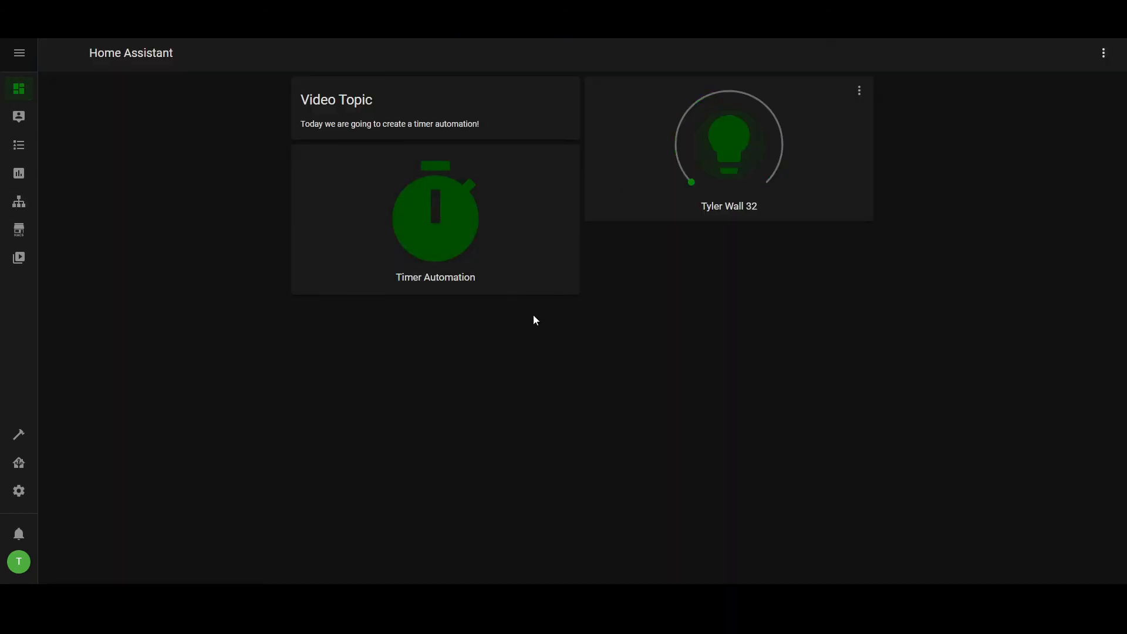
left_click(435, 225)
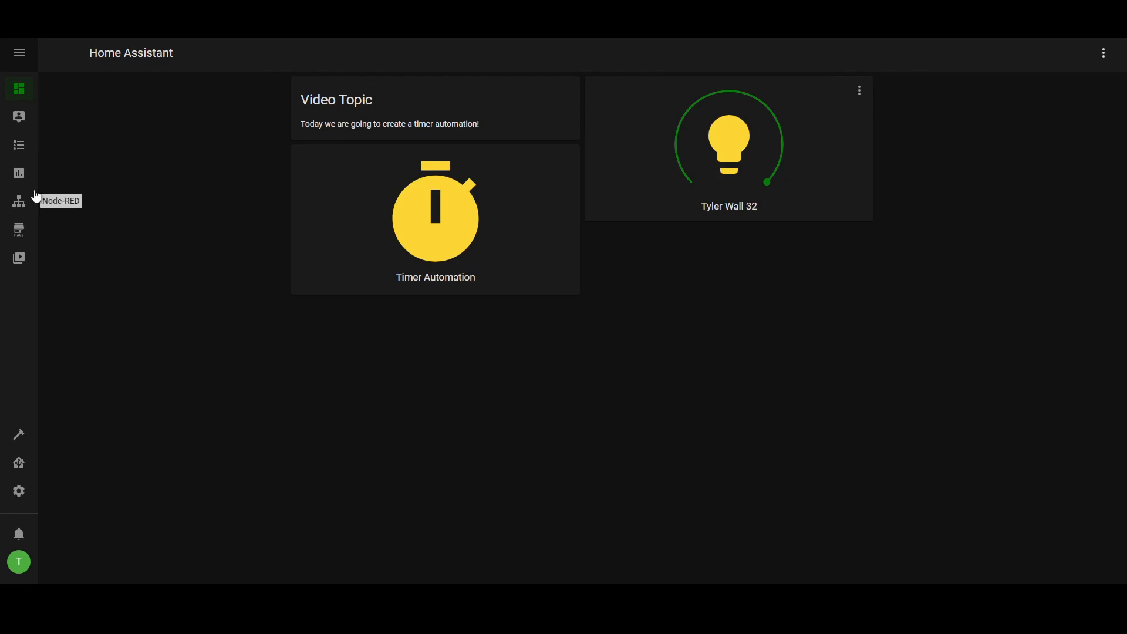
- Review the settings of the Timer Starts, first White Lights and first 15 Second Timer nodes in the Node-RED Timer flow
left_click(19, 200)
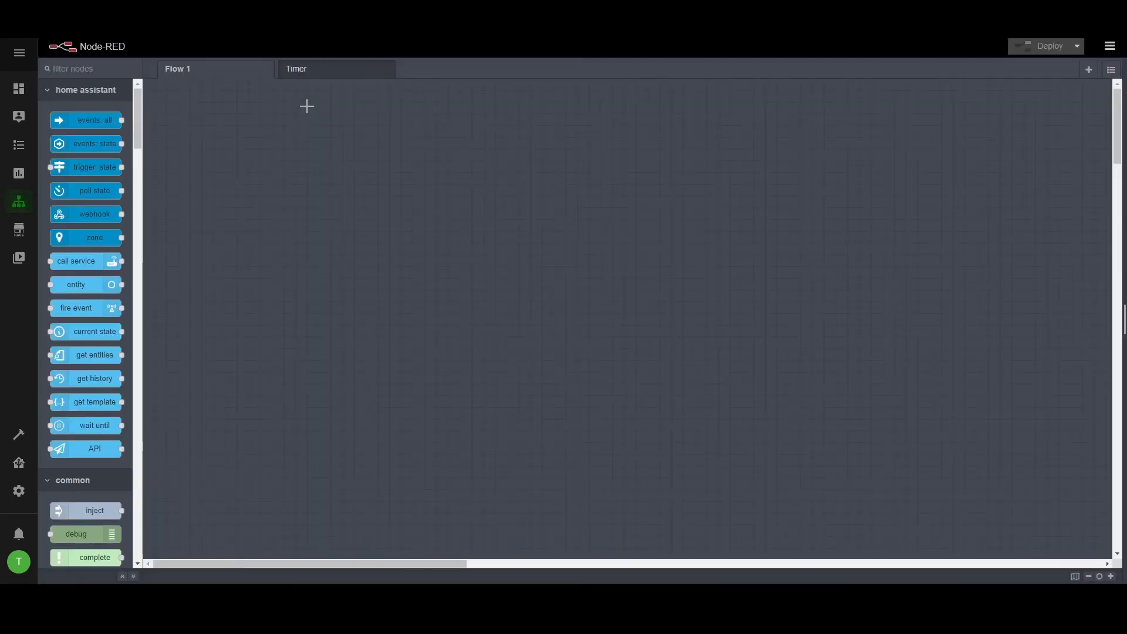
left_click(313, 75)
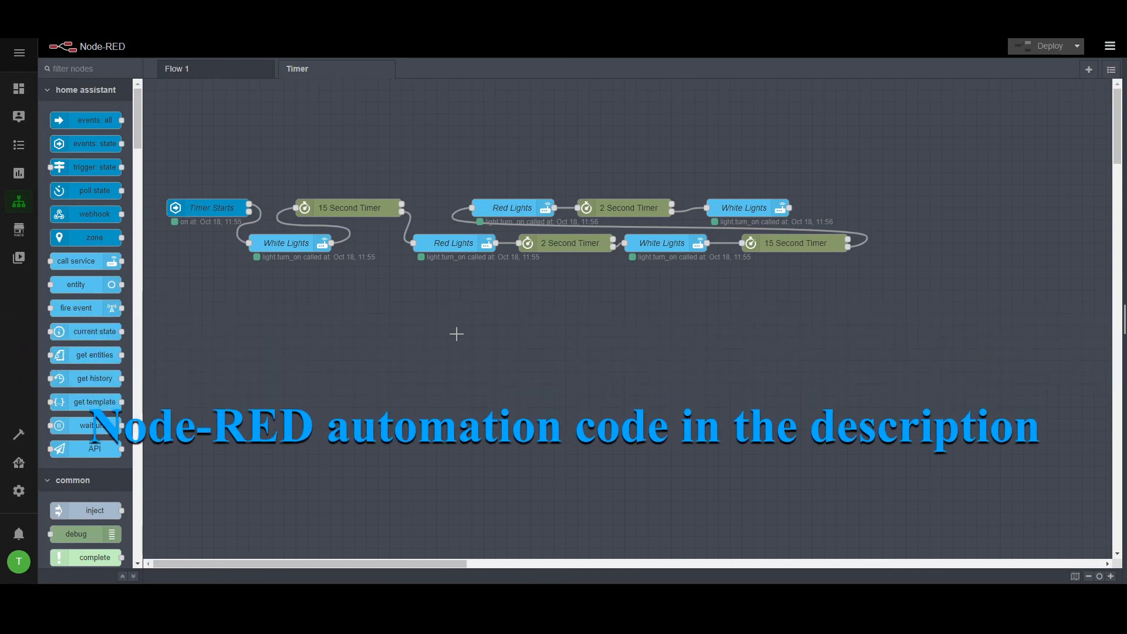
left_click(197, 208)
double_click(197, 207)
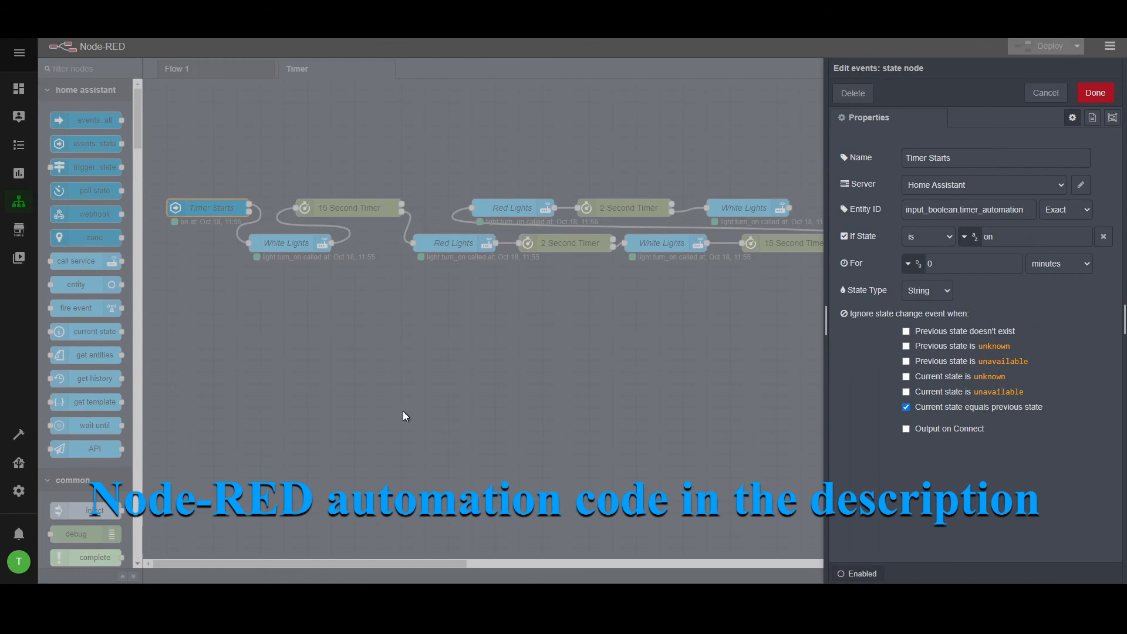
key("Escape")
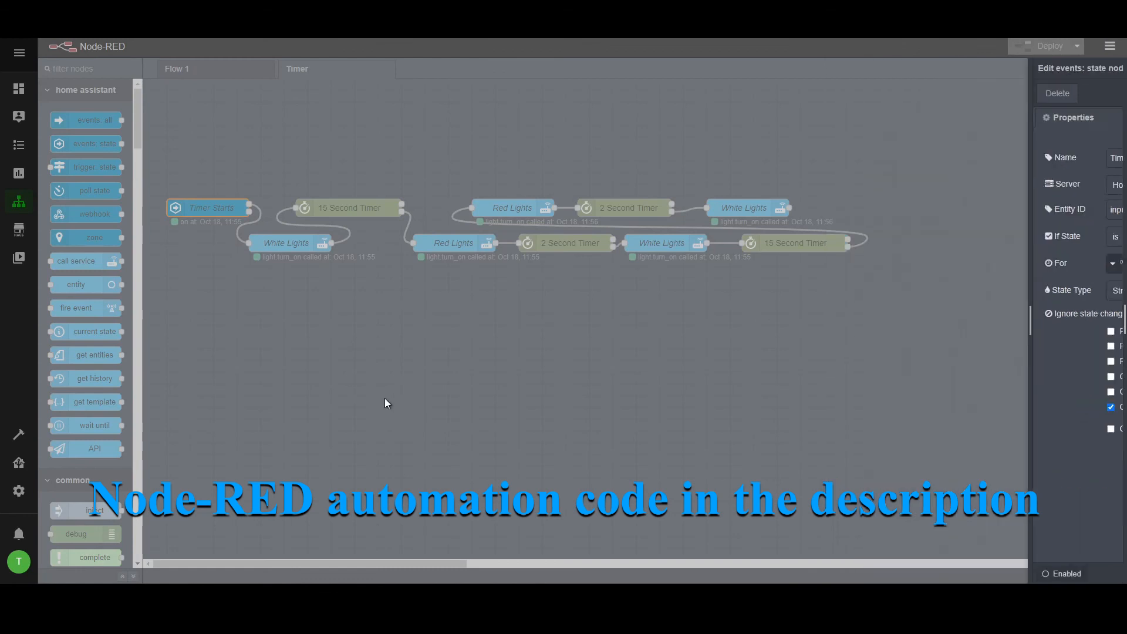
double_click(287, 243)
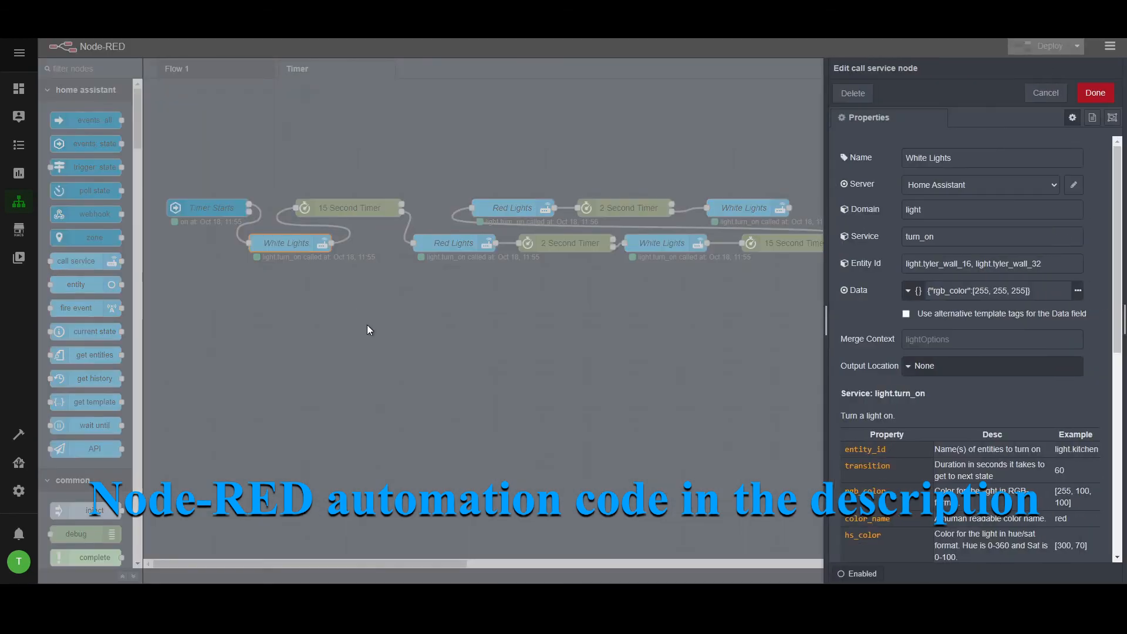
key("Escape")
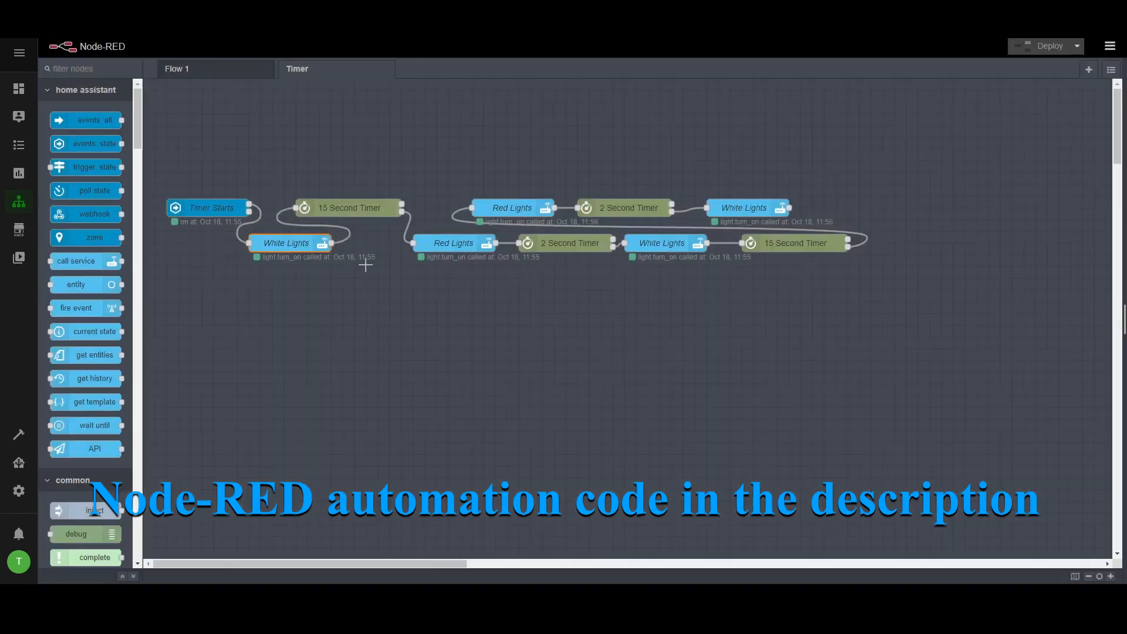
double_click(355, 206)
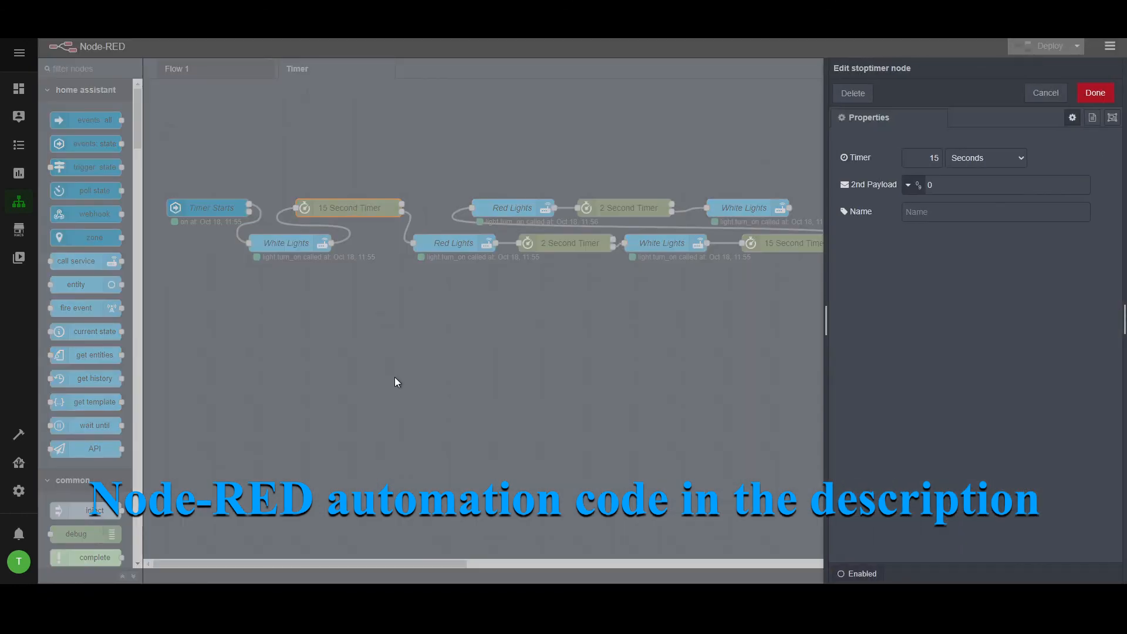
key("Escape")
- Inspect the properties of the lower Red Lights, 2 Second Timer, White Lights and 15 Second Timer nodes without changing them
left_click(448, 240)
double_click(448, 240)
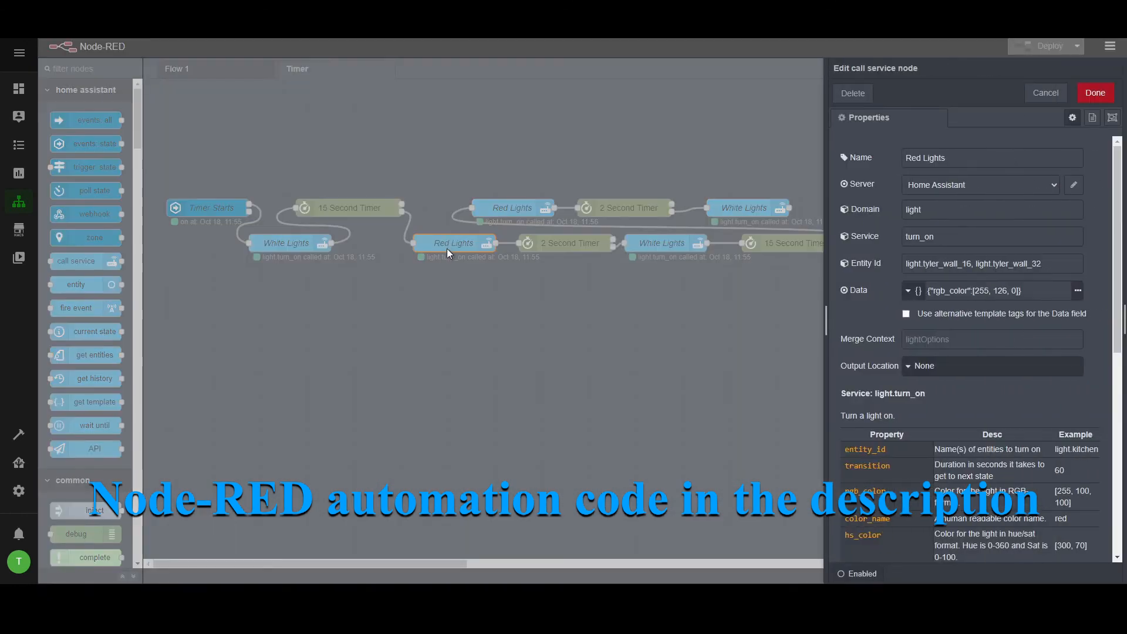
key("Escape")
double_click(566, 244)
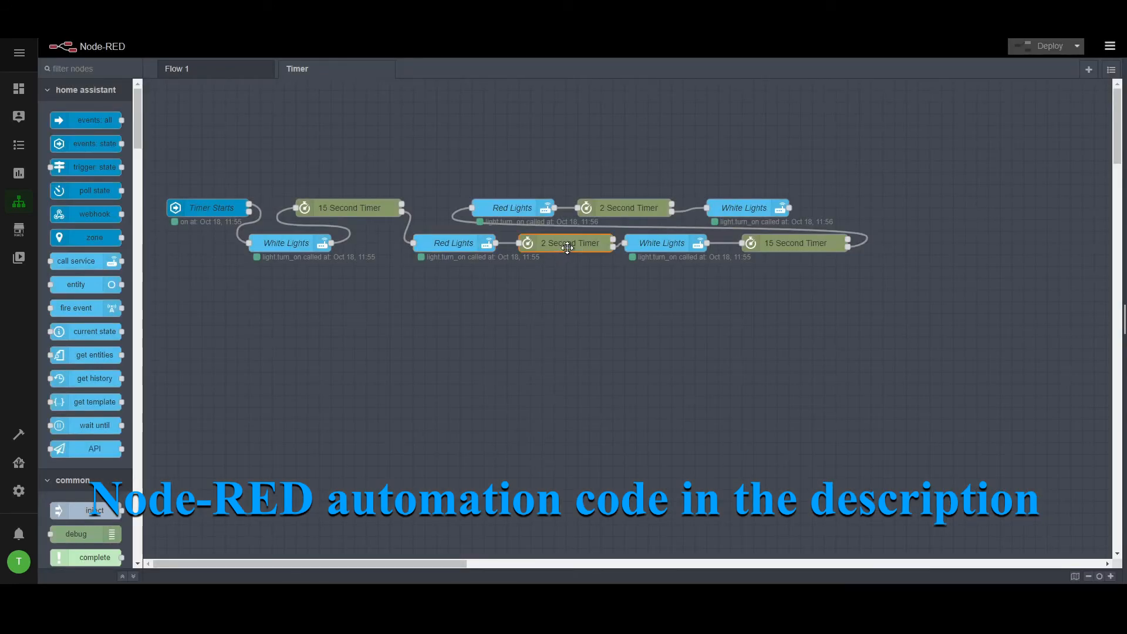
key("Escape")
double_click(656, 243)
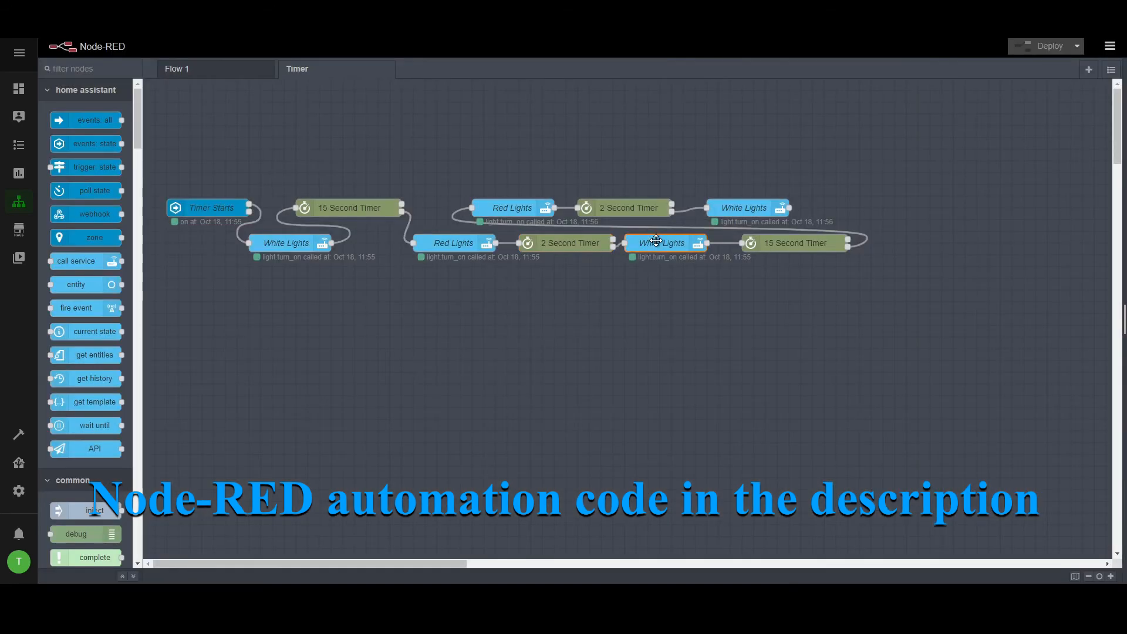
key("Escape")
double_click(795, 244)
key("Escape")
- Check the settings of the upper Red Lights, 2 Second Timer and final White Lights nodes
double_click(508, 206)
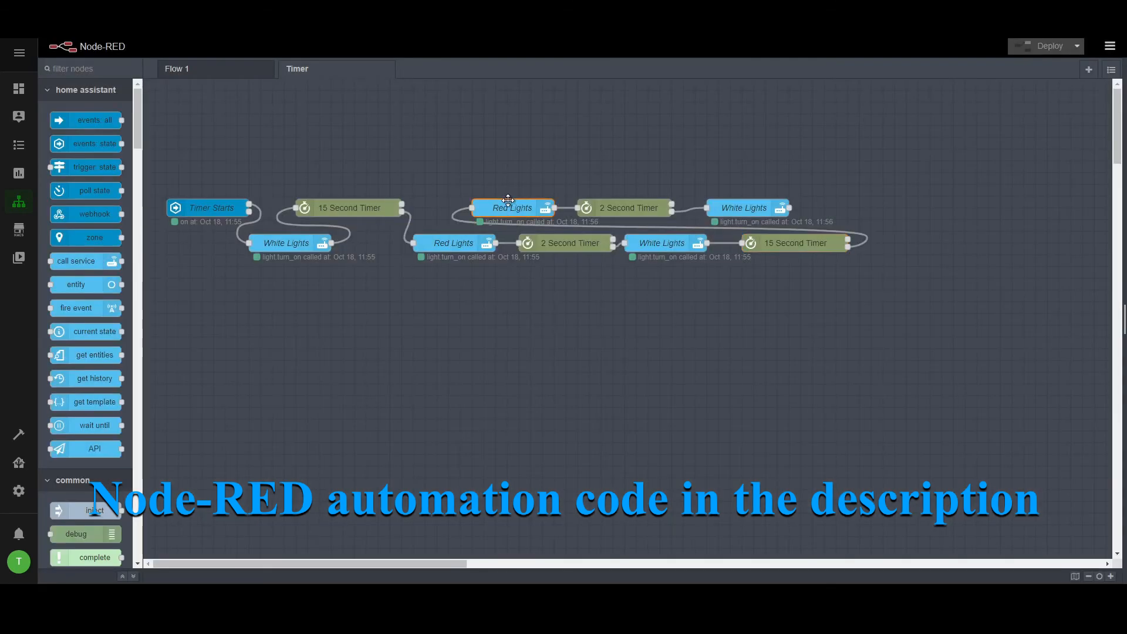
key("Escape")
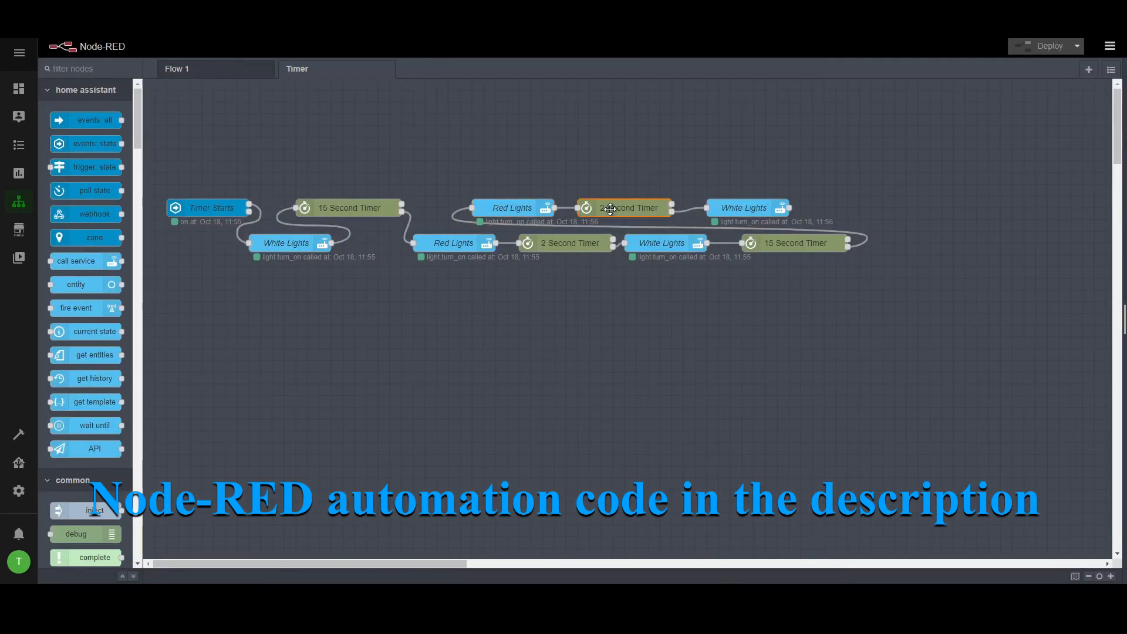
double_click(605, 208)
key("Escape")
double_click(728, 214)
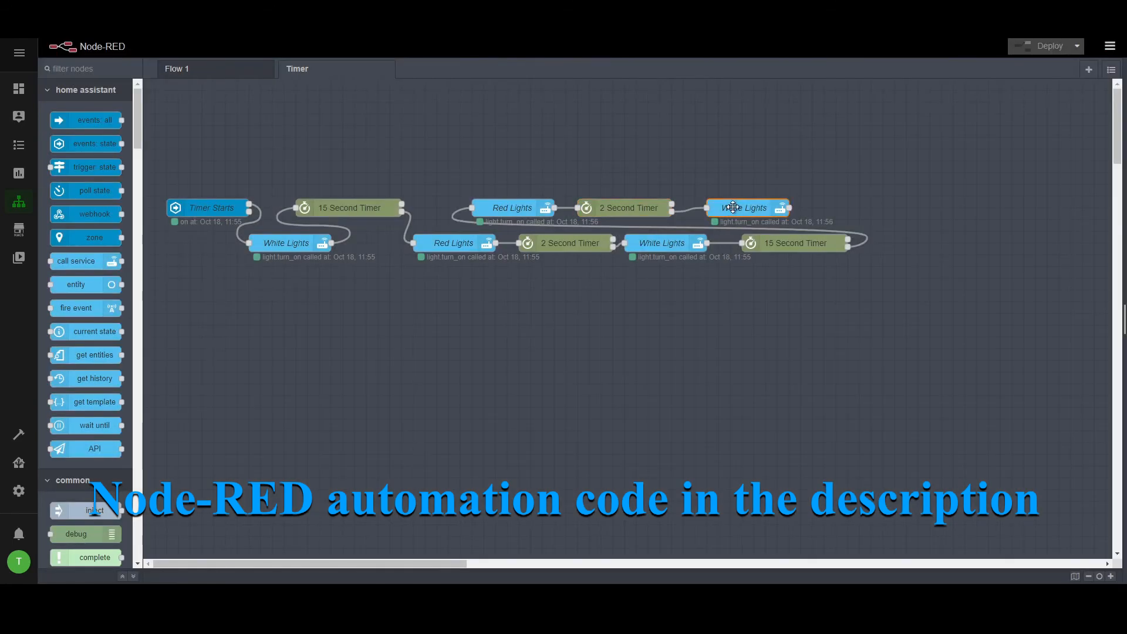
key("Escape")
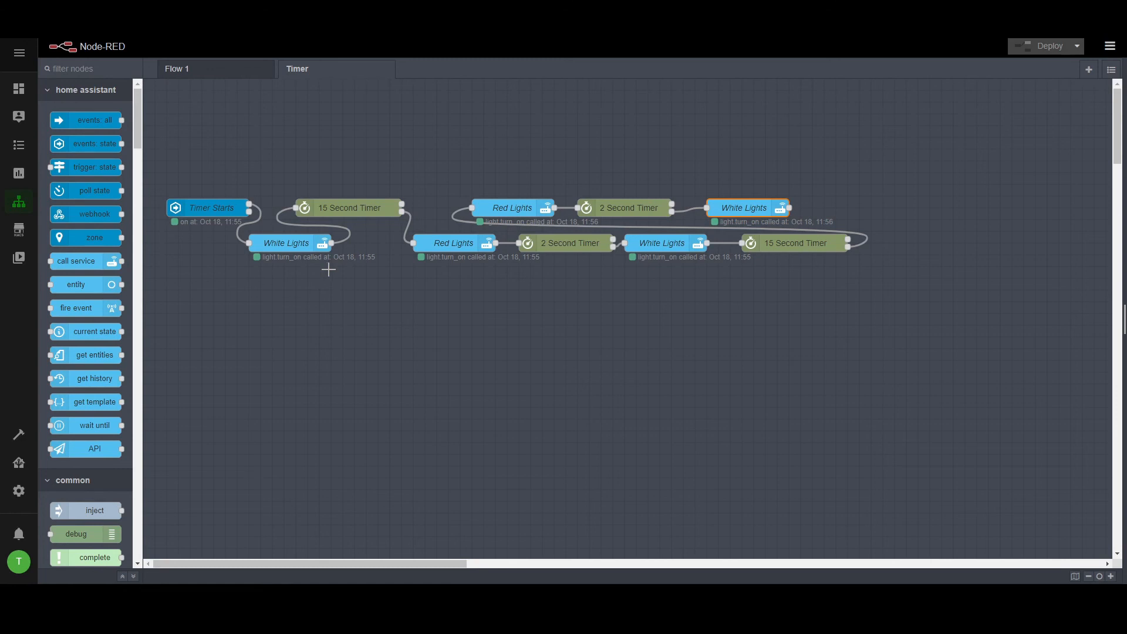
- Turn off Timer Automation and the Wall 32 light on the Home Assistant dashboard
left_click(19, 89)
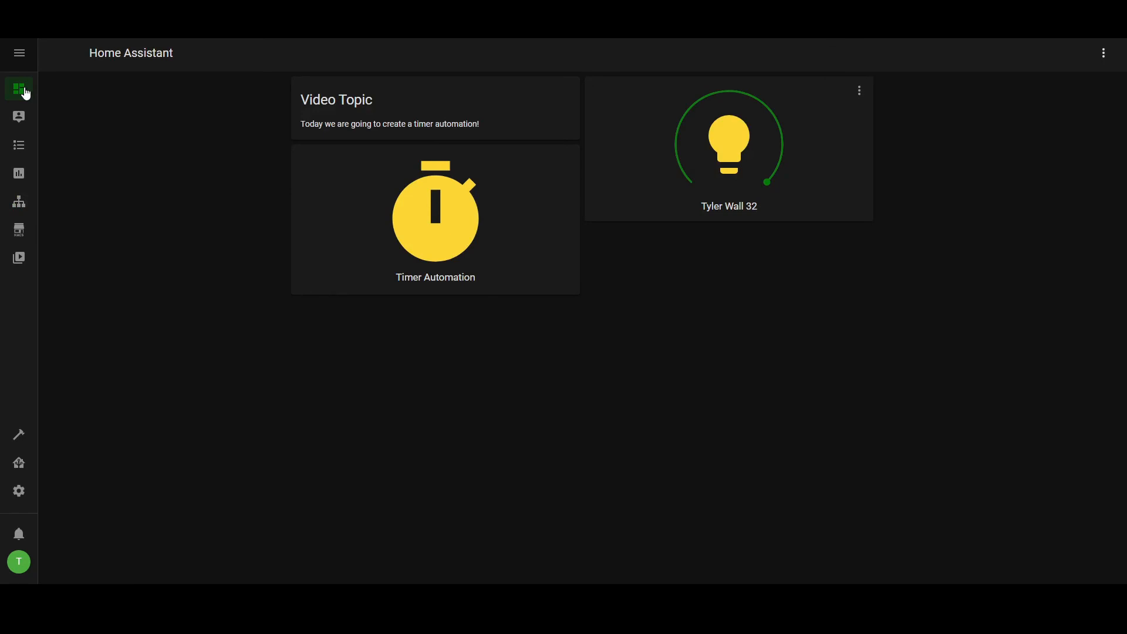
left_click(461, 230)
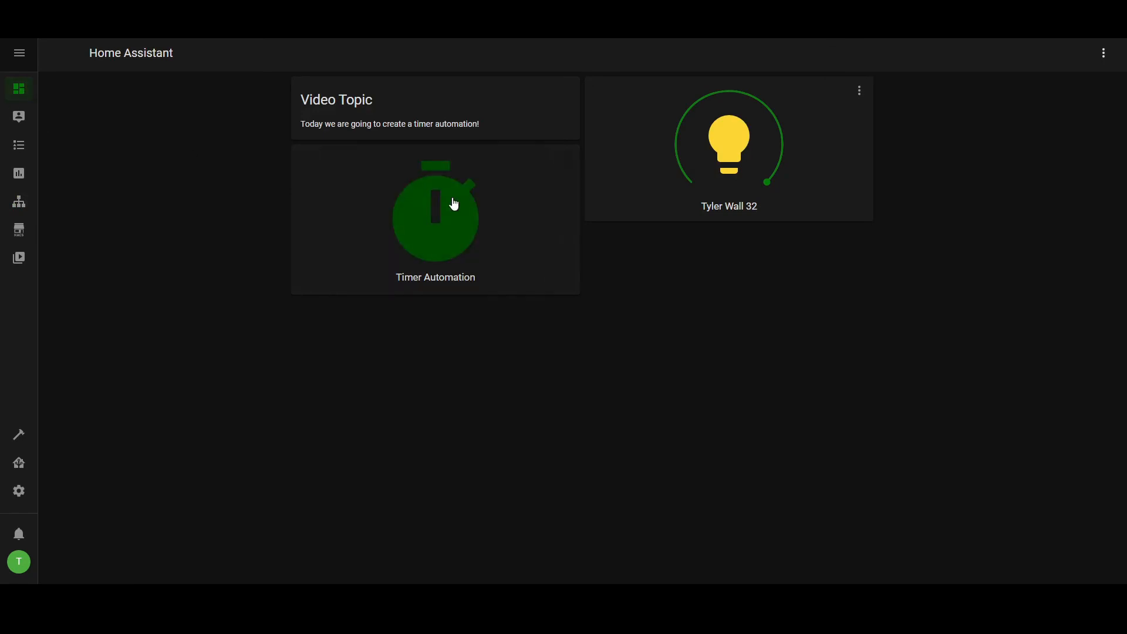
left_click(720, 150)
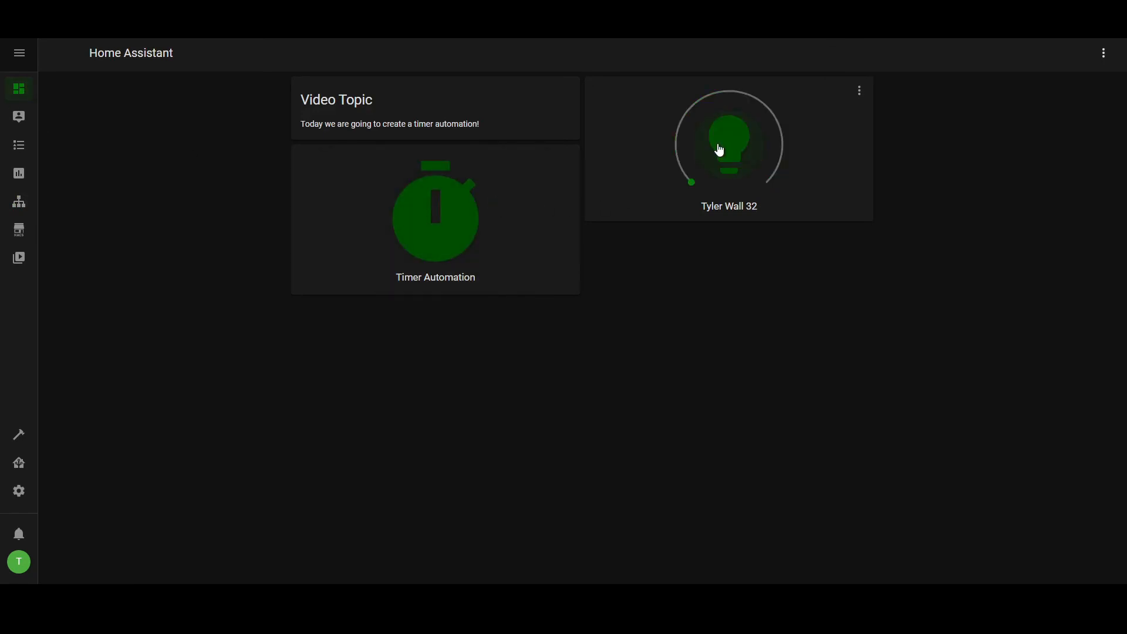